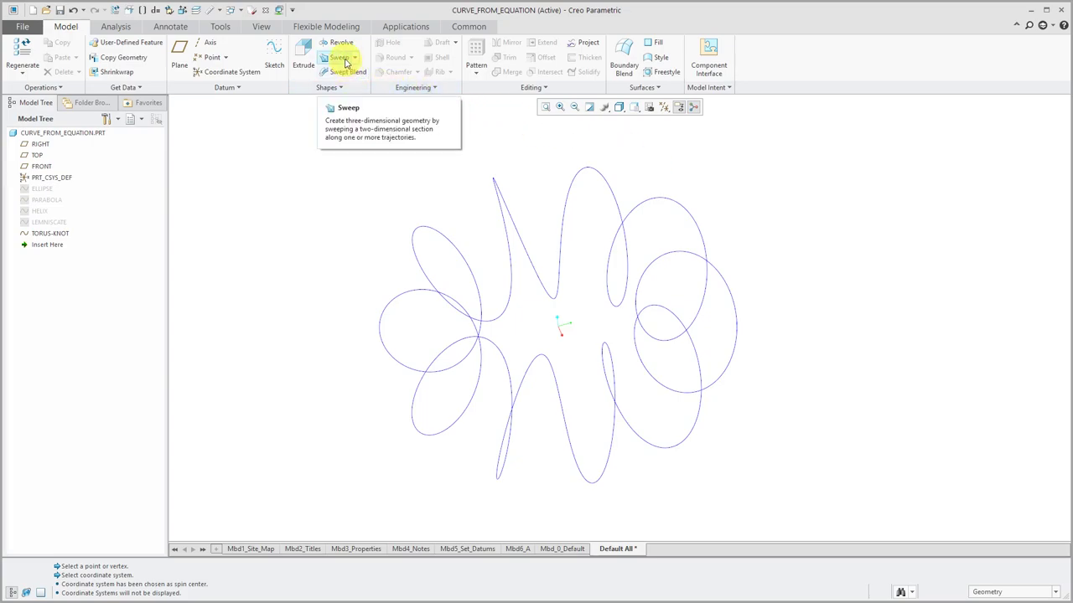
- Start a sweep along the torus-knot curve and open its section sketch, oriented parallel to the screen
click(341, 59)
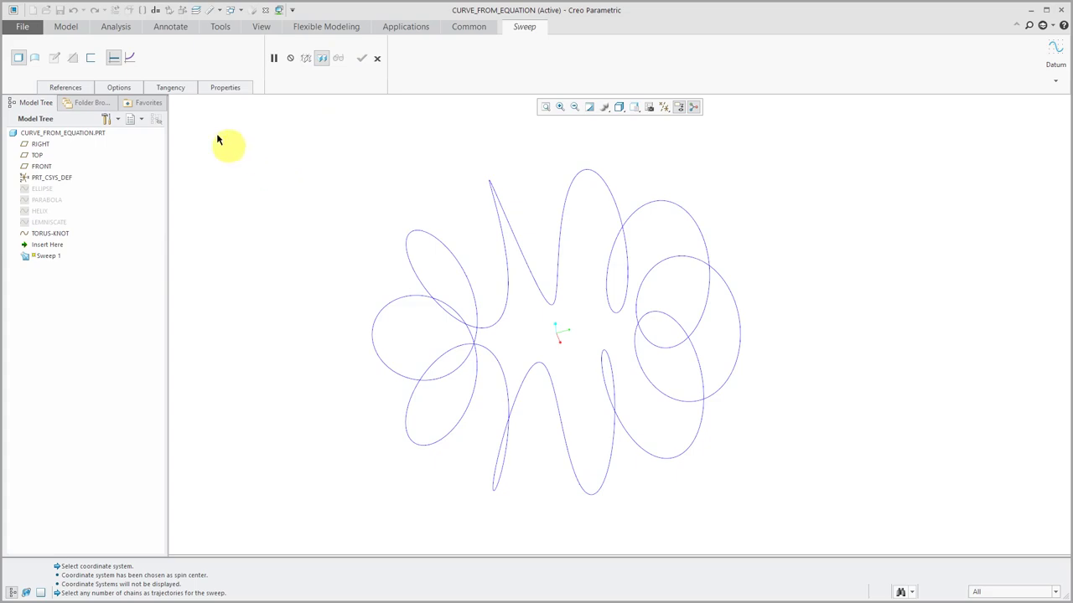
click(67, 88)
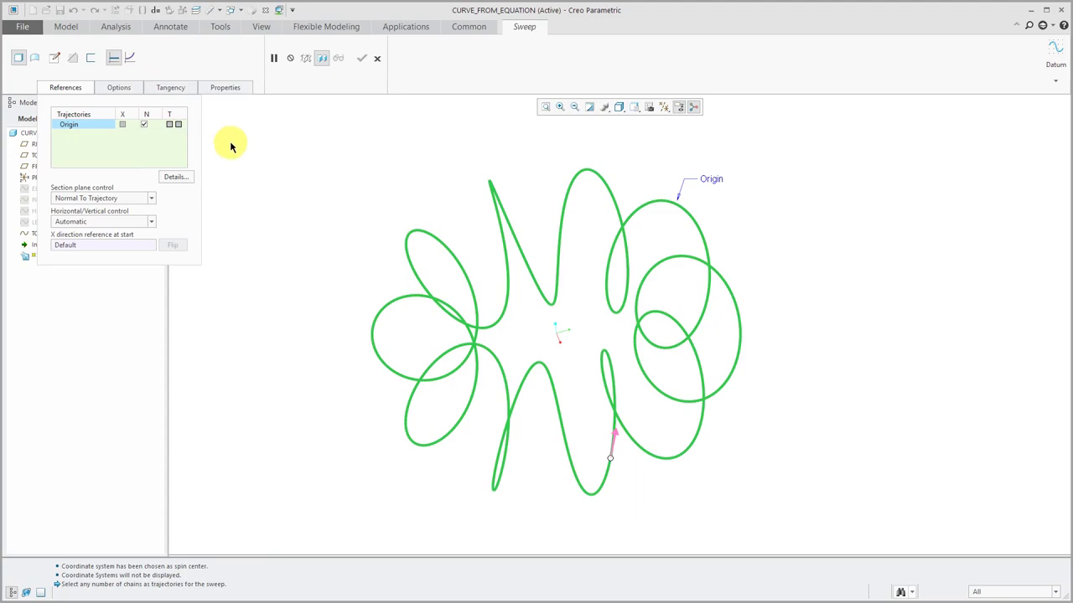
click(54, 60)
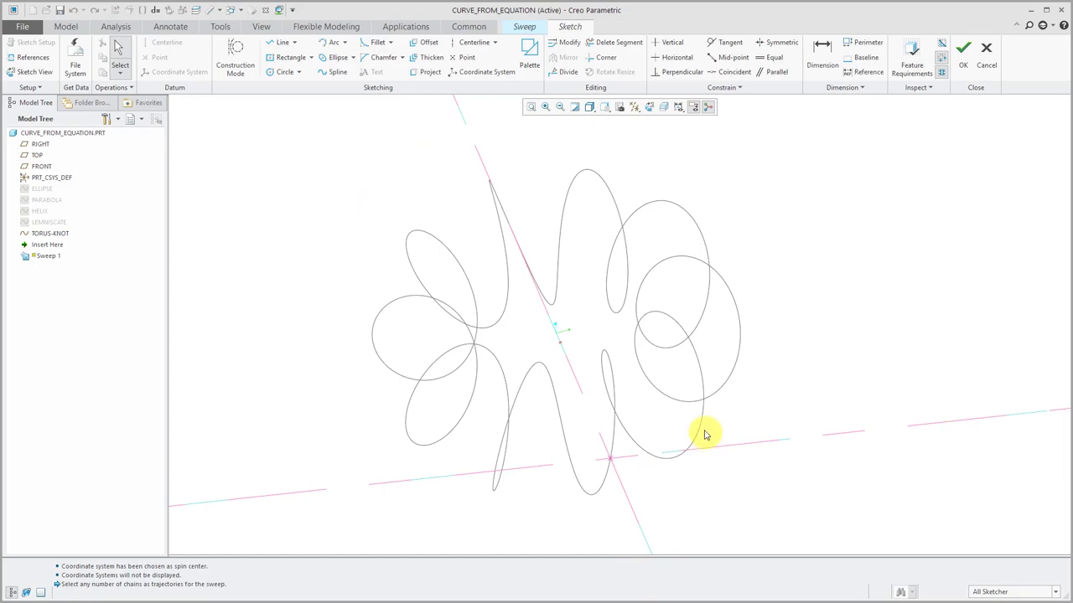
click(647, 110)
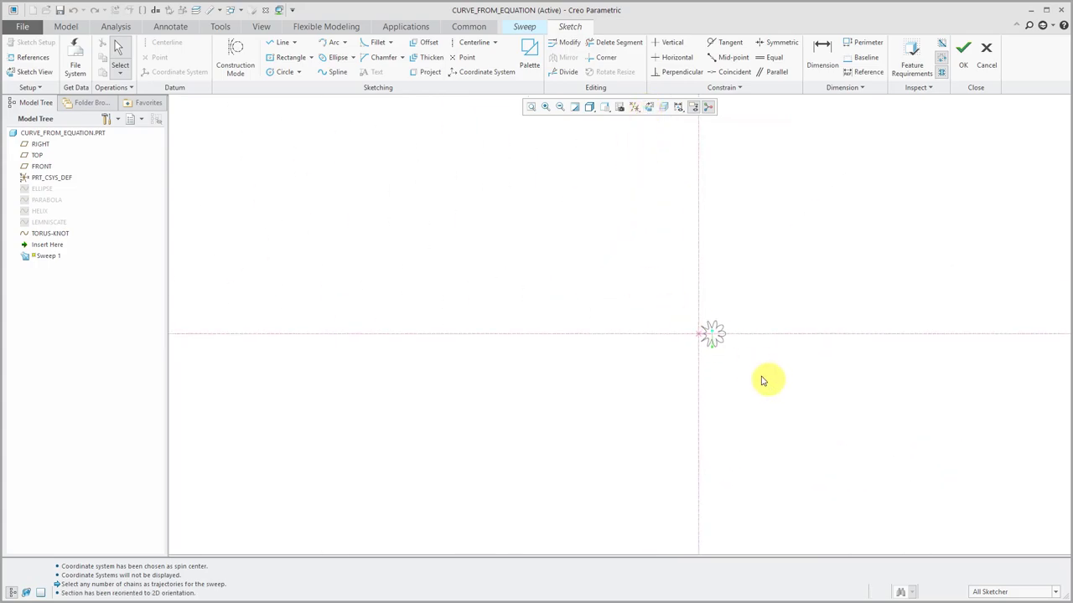
scroll(700, 327, down, 8)
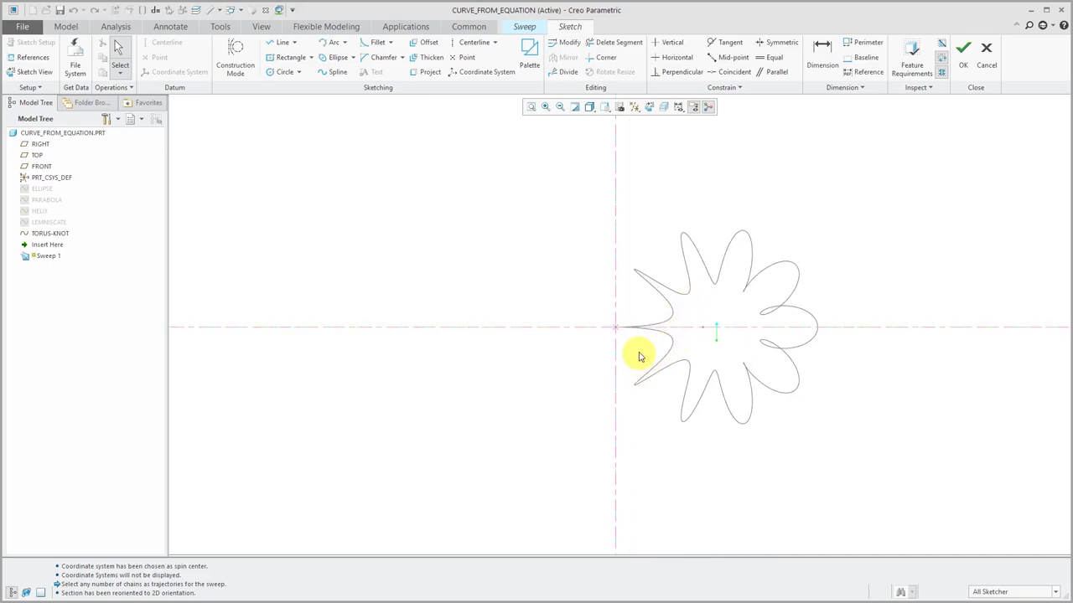
scroll(638, 357, down, 4)
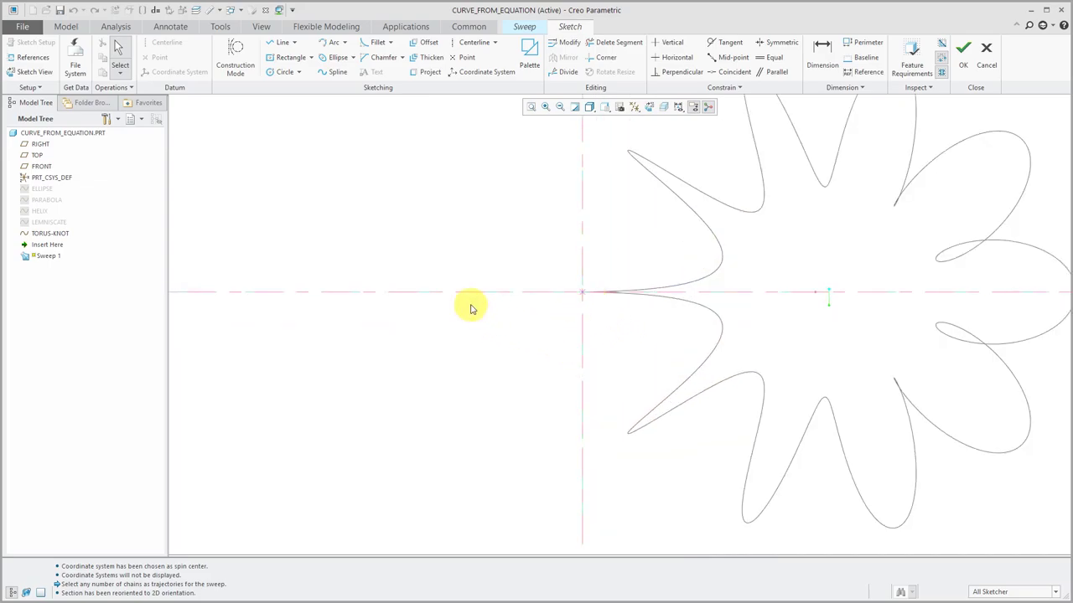
- Sketch a circle about 1.92 in diameter, centered on the trajectory's start point at the reference crossing
right_click(421, 195)
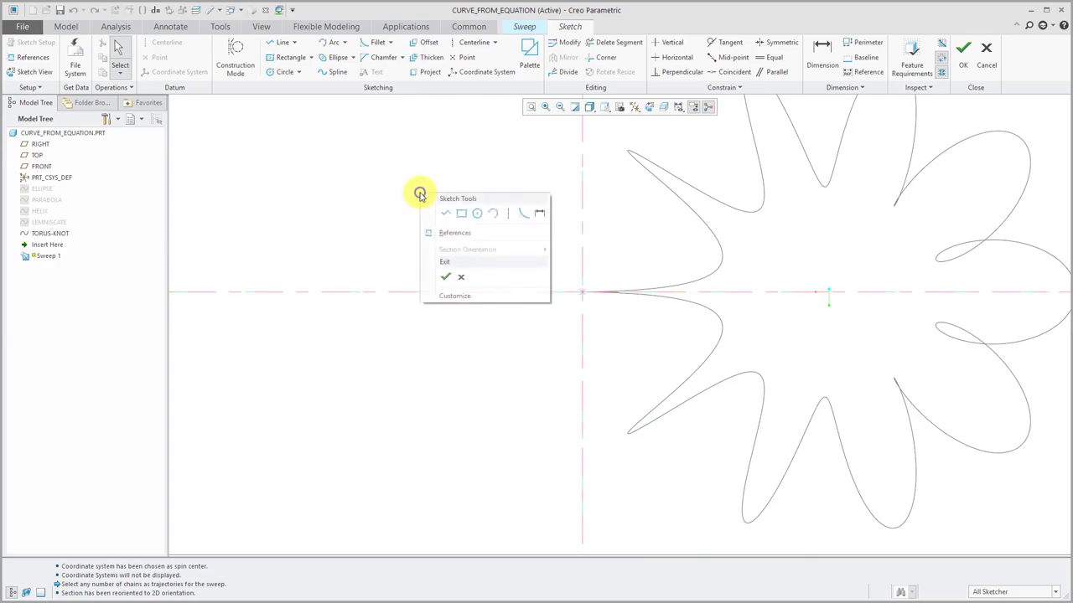
click(477, 214)
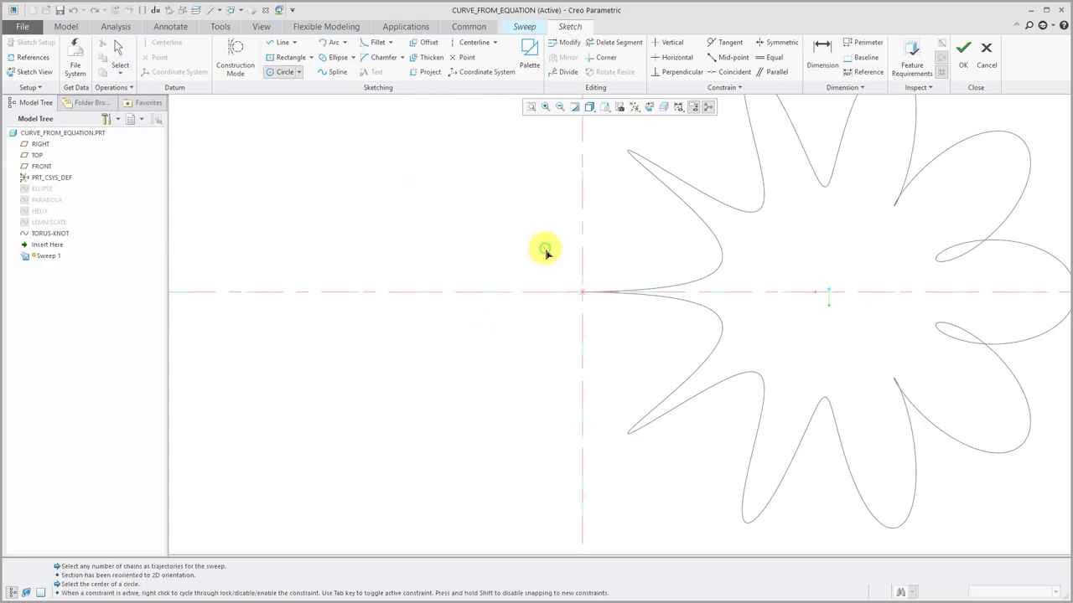
click(583, 292)
click(589, 311)
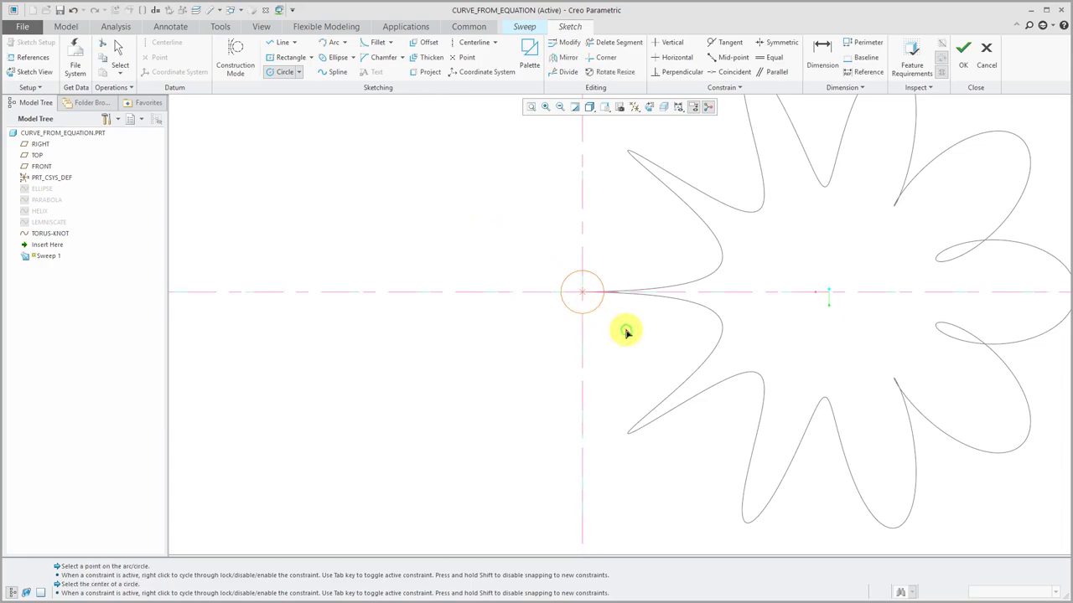
middle_click(620, 325)
- Set the section circle's diameter to 2 and finish the section sketch
click(549, 274)
double_click(550, 273)
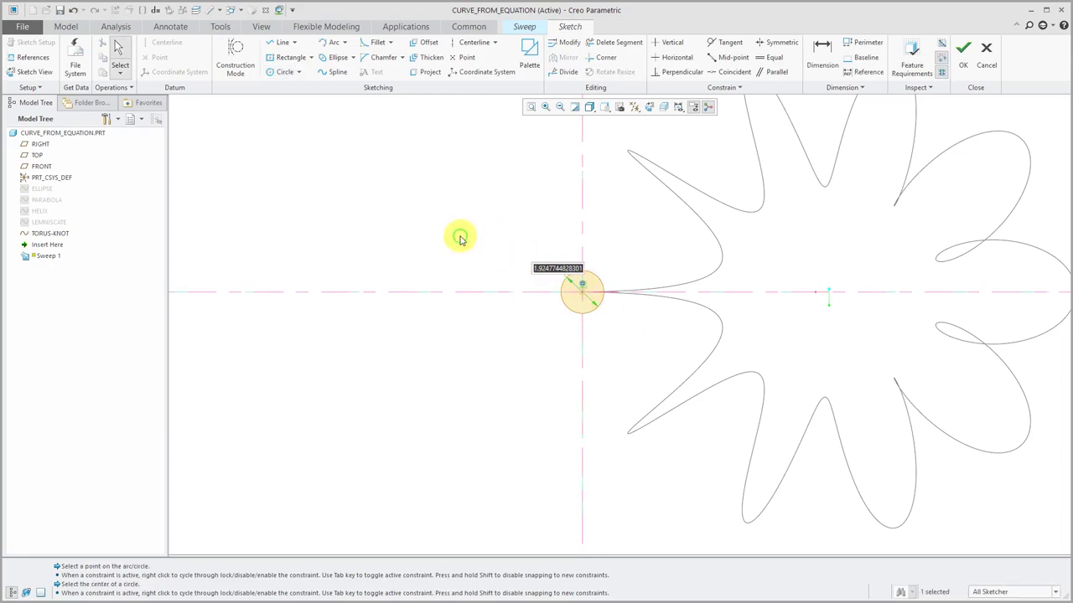
text(2)
key(Return)
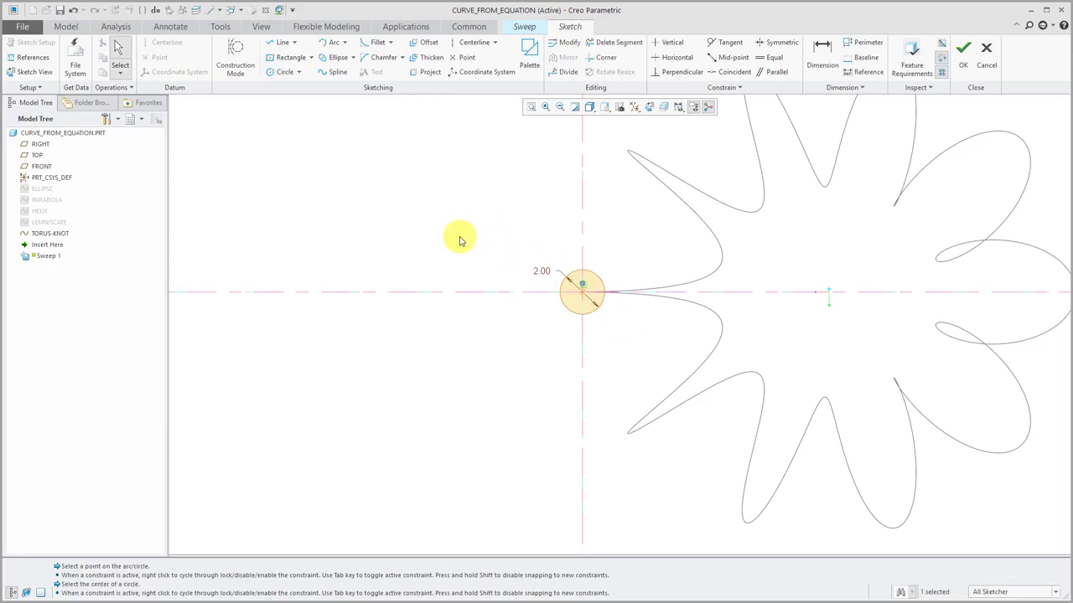
right_click(460, 241)
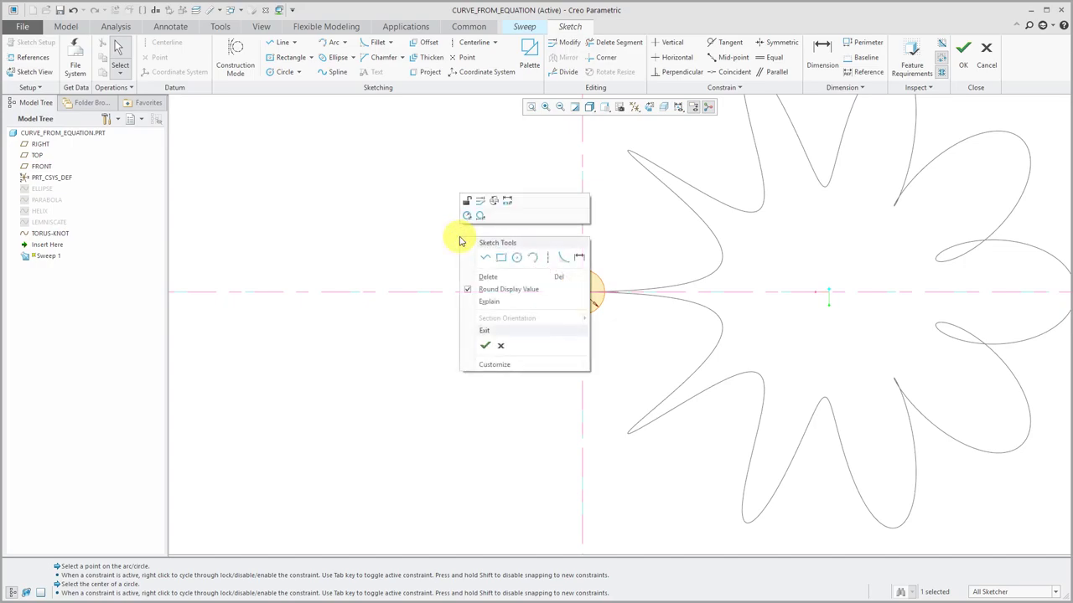
click(486, 347)
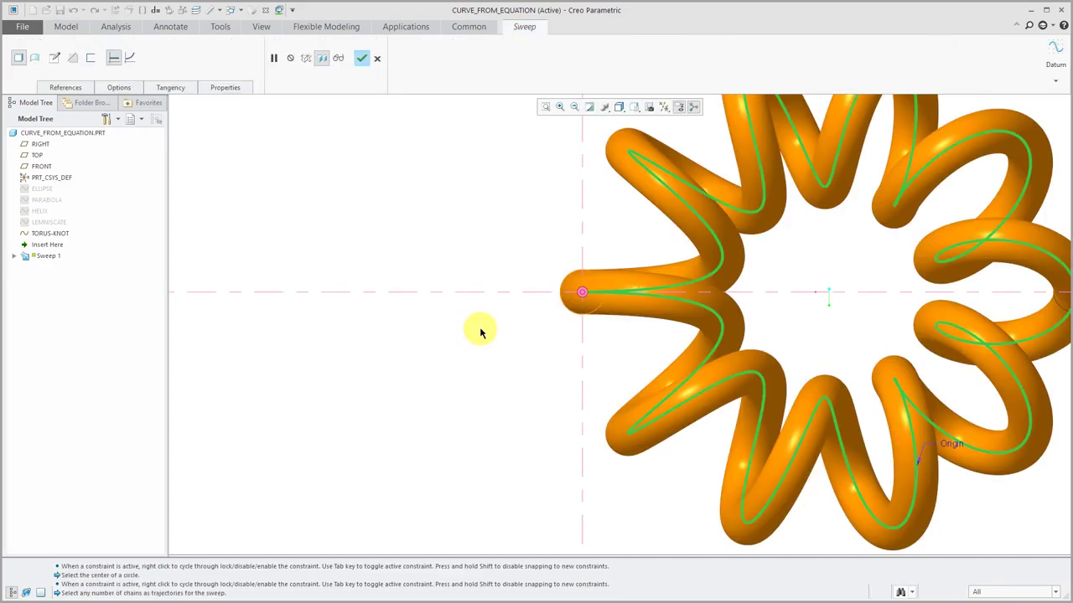
- Complete the solid sweep of the circular section along the torus-knot curve
middle_drag(594, 253, 587, 334)
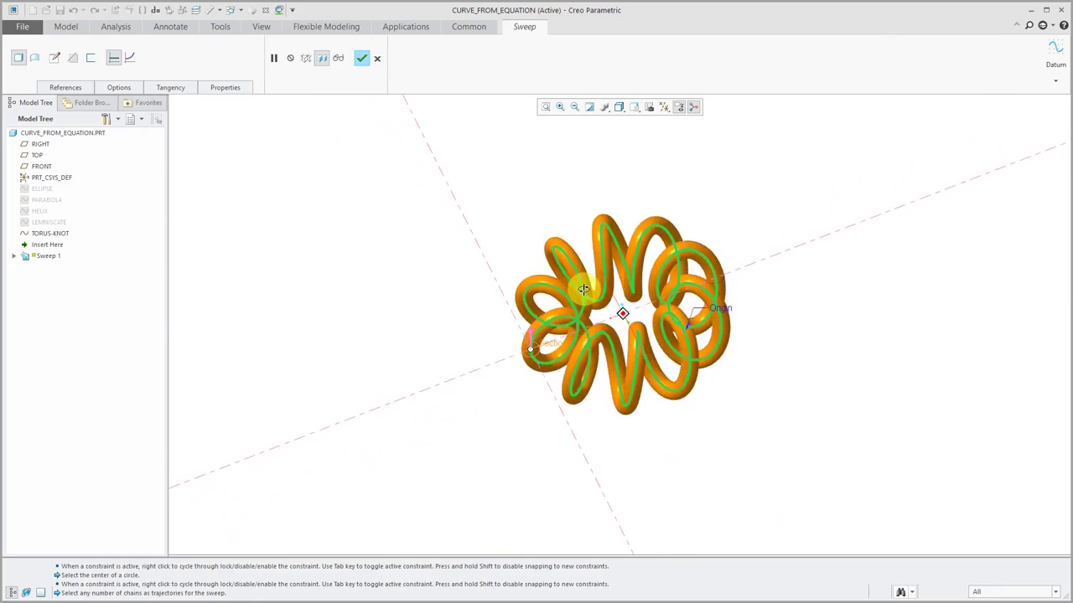
scroll(588, 335, down, 3)
scroll(577, 352, up, 2)
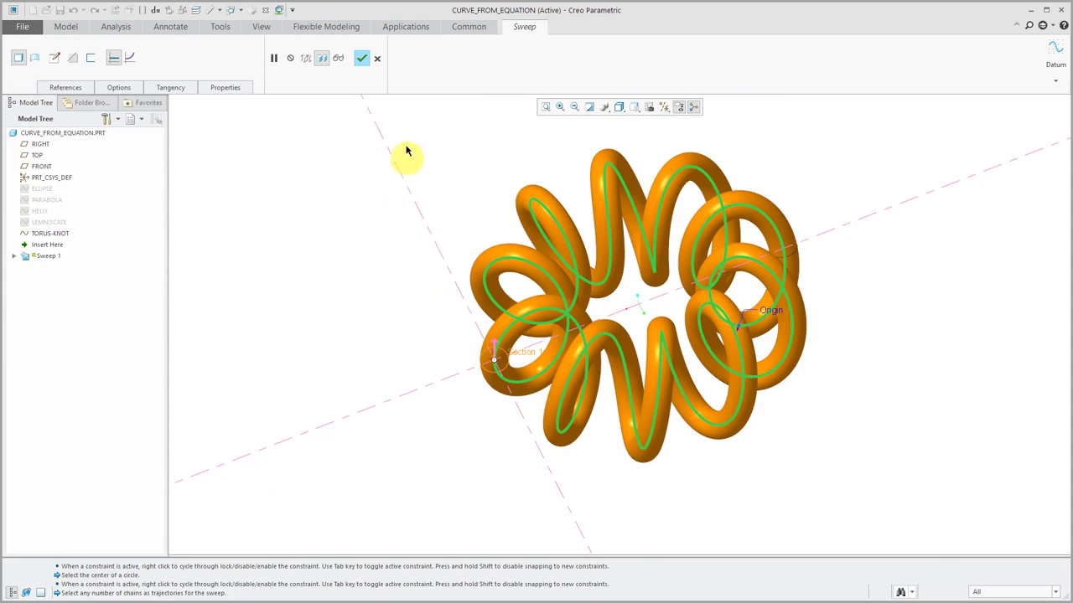
click(361, 59)
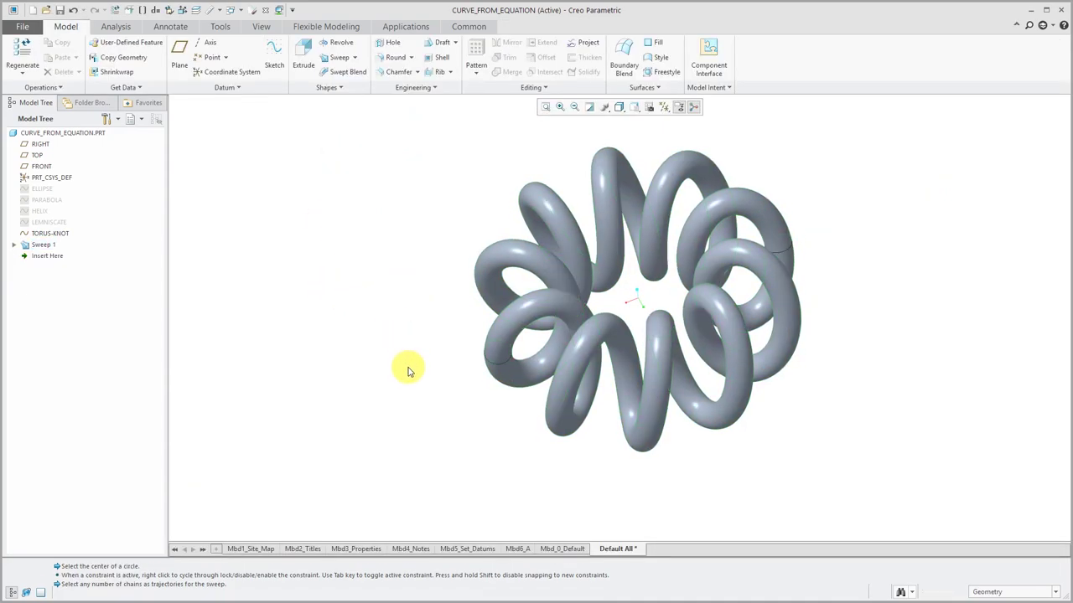
scroll(428, 388, up, 2)
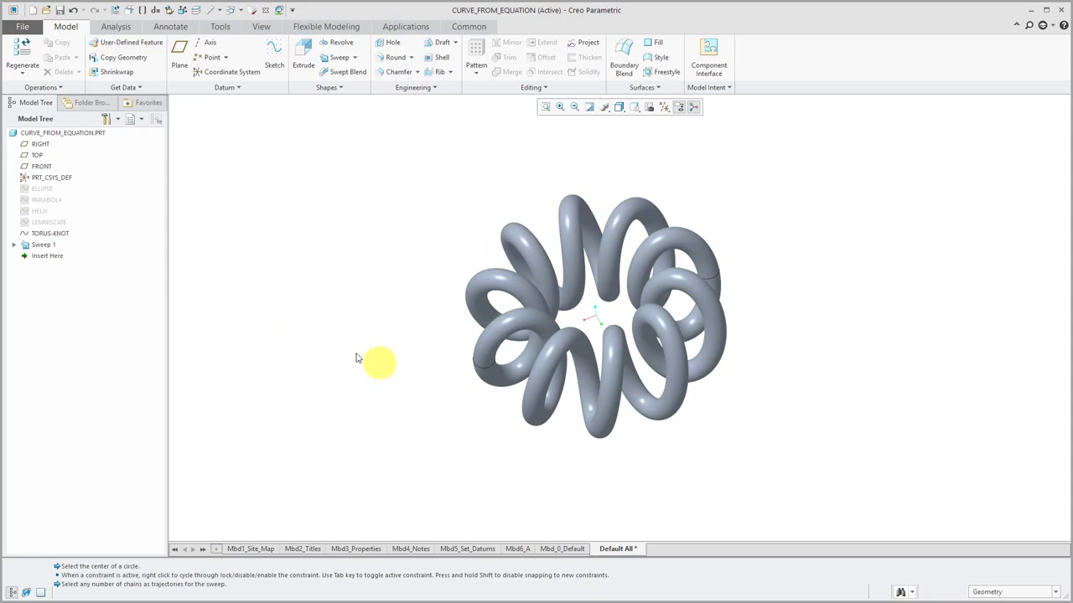
- Show the PARABOLA curve in the model and clear the selection
click(52, 205)
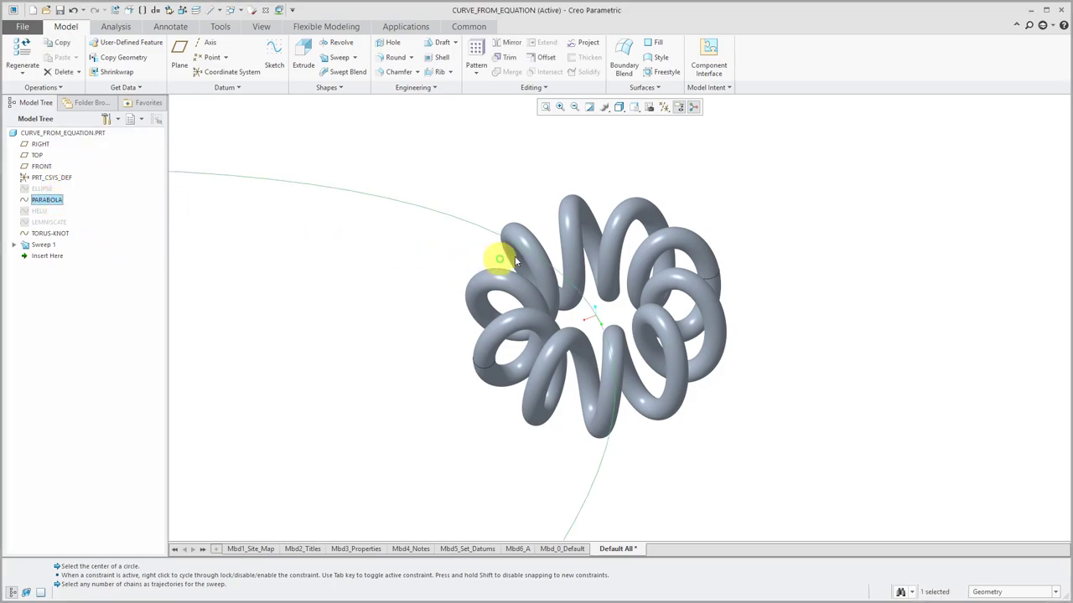
scroll(637, 227, up, 2)
scroll(717, 240, up, 5)
click(696, 303)
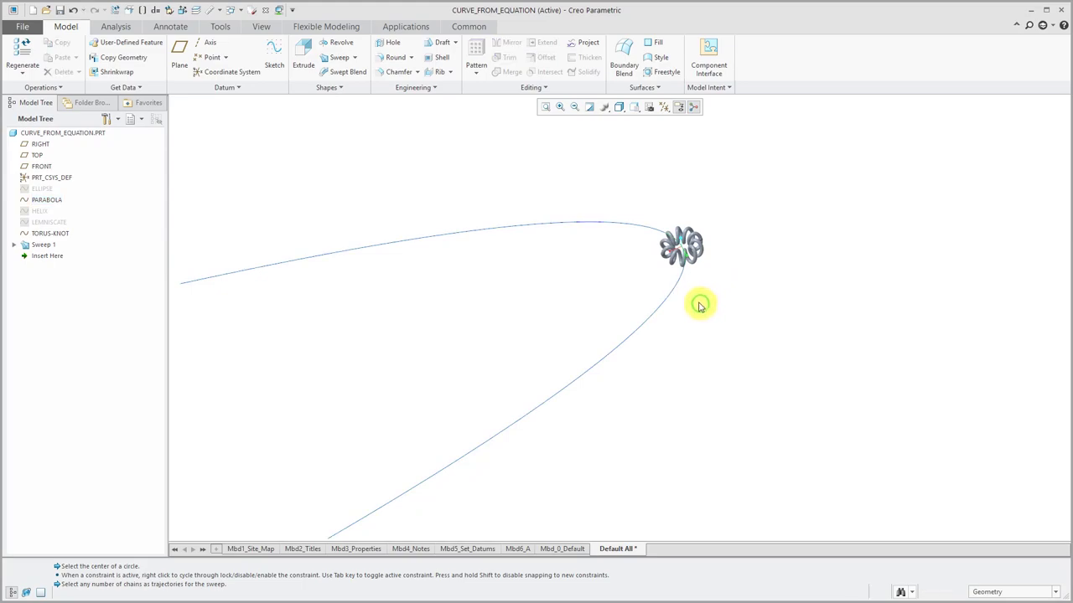
scroll(528, 442, down, 1)
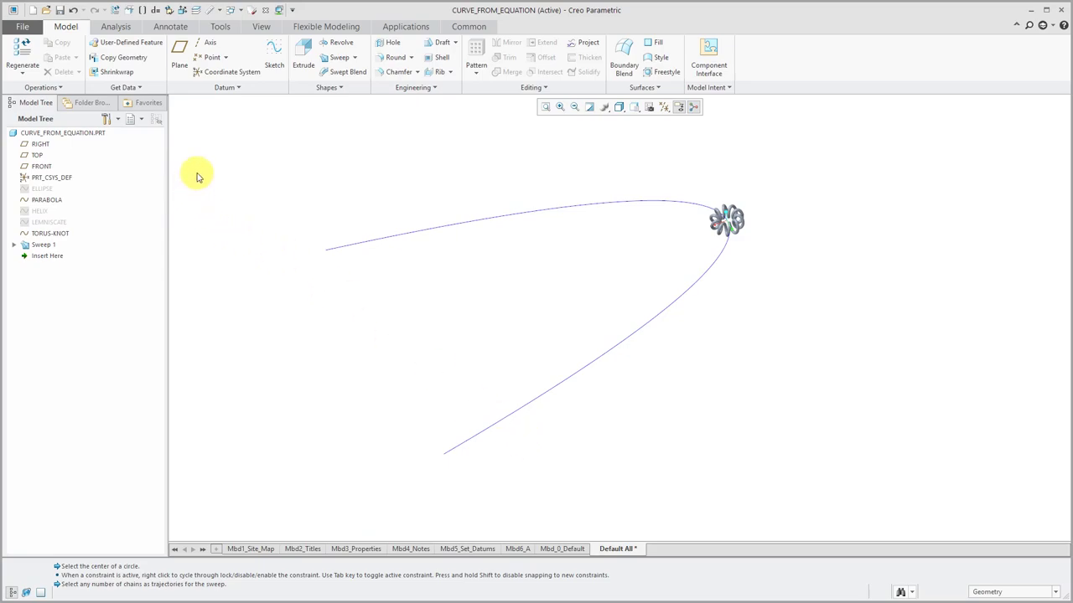
click(232, 89)
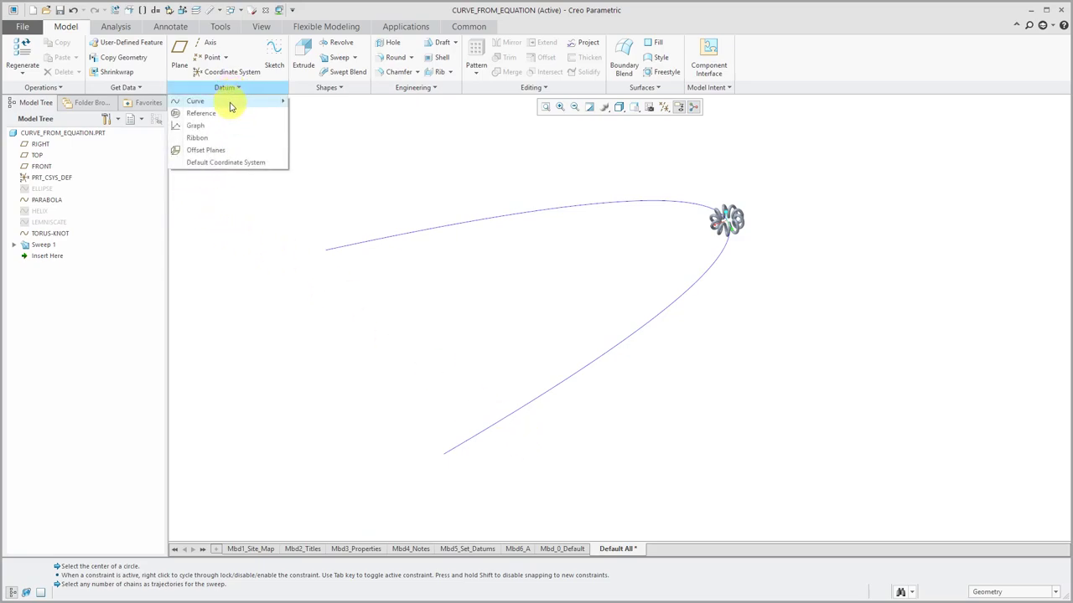
mouse_move(231, 105)
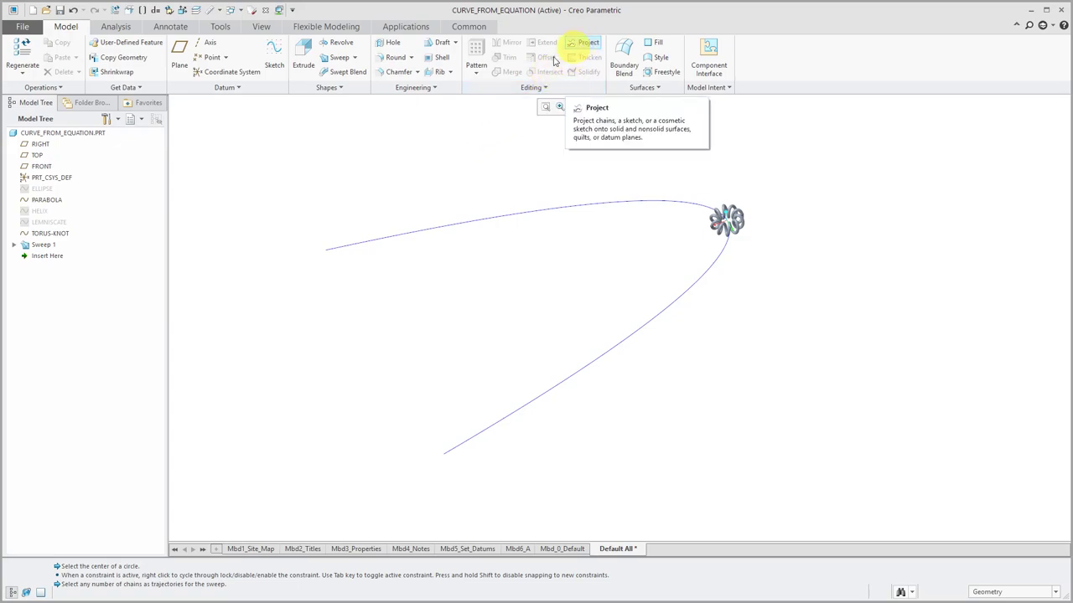
click(532, 89)
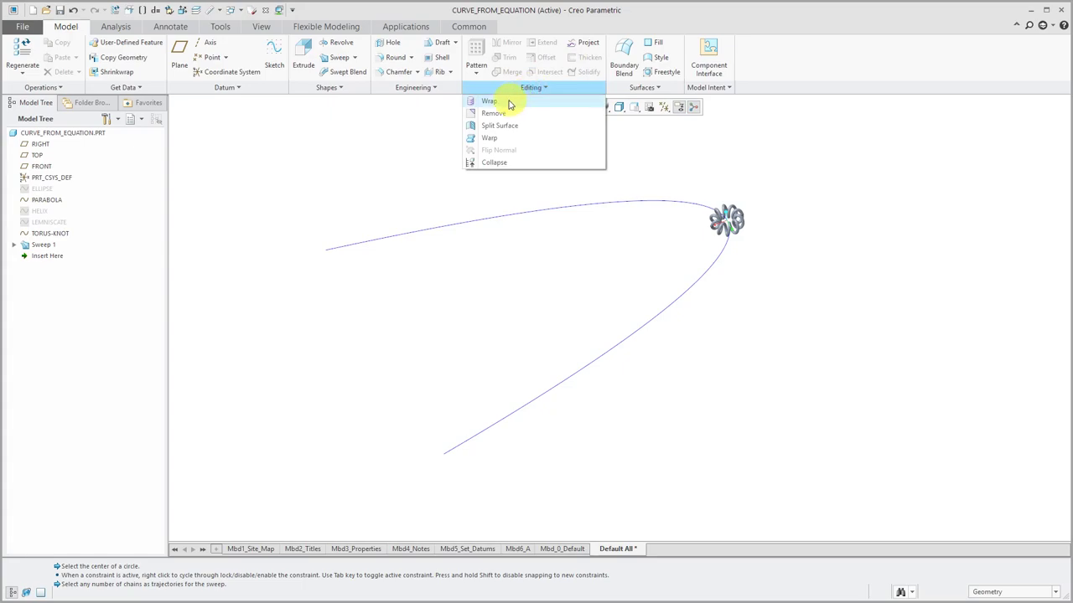
click(715, 147)
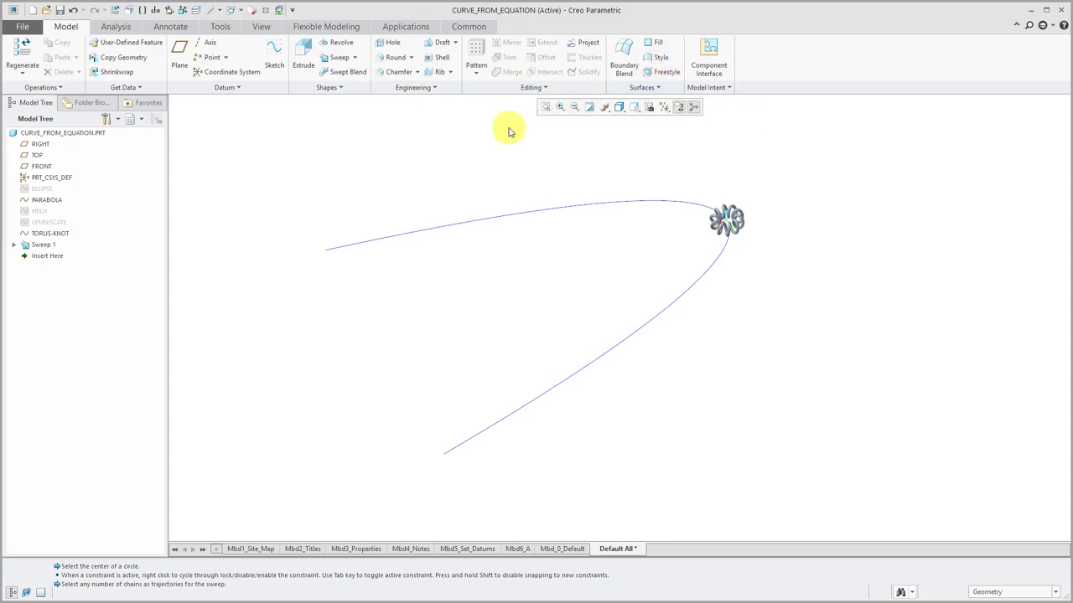
- Start a surface sweep along the parabola, flip its start point to the lower end, and open the section sketch
click(338, 60)
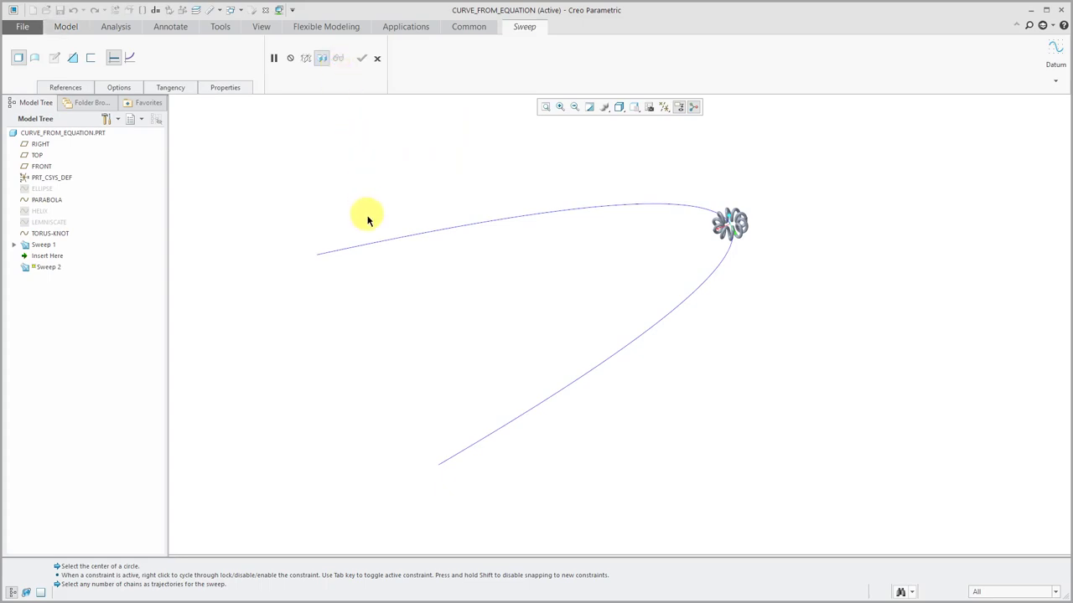
click(374, 246)
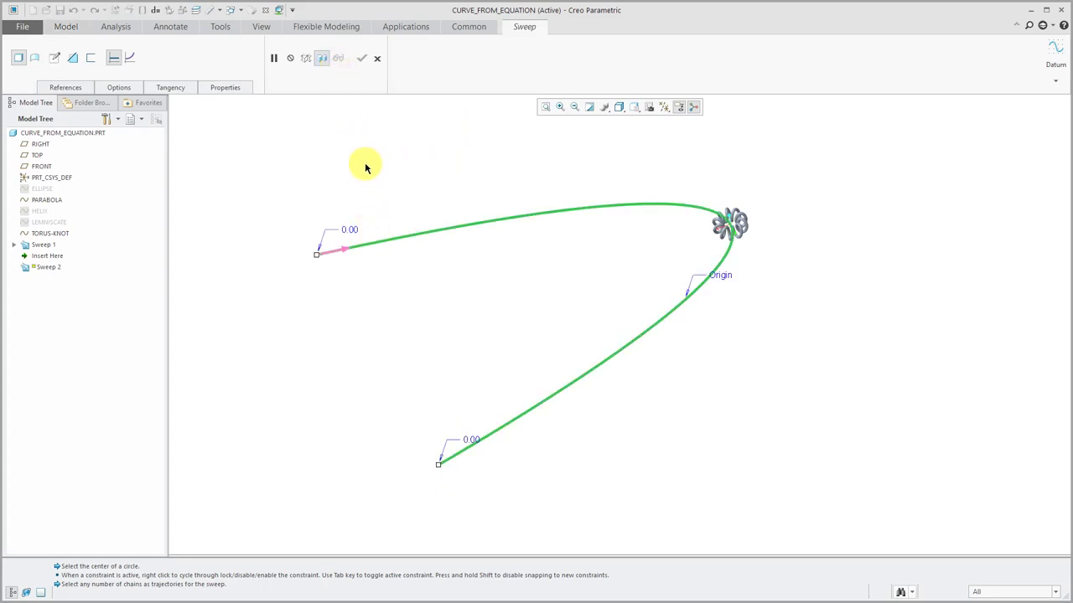
click(346, 252)
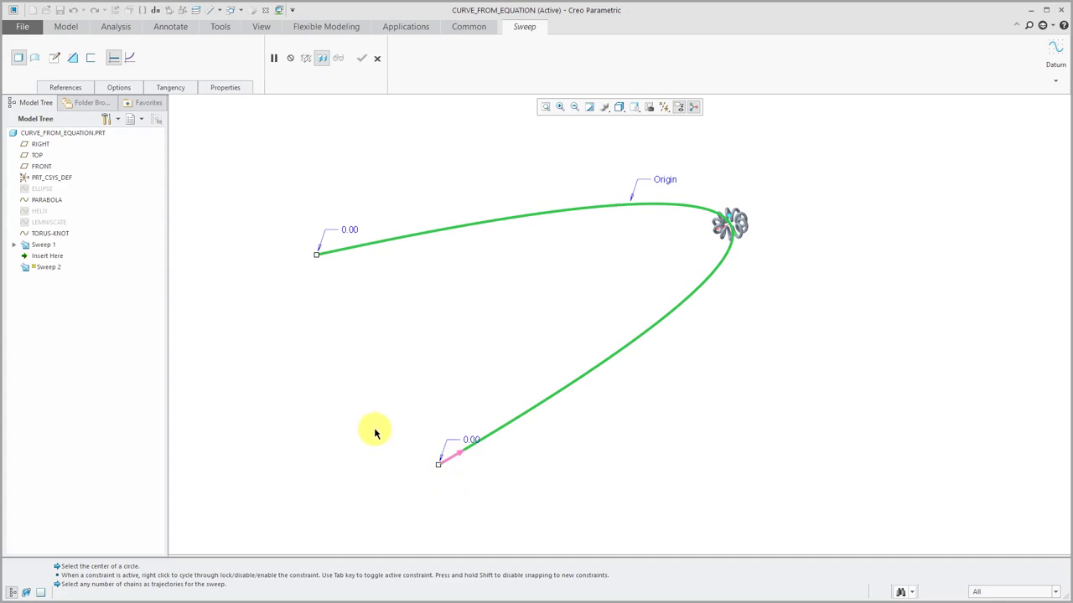
click(34, 59)
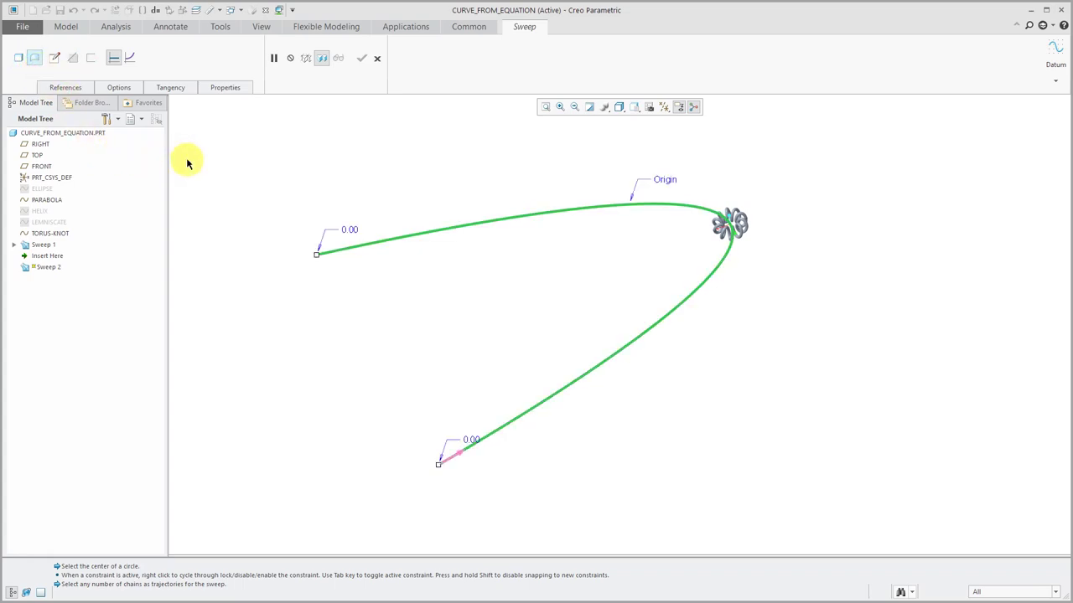
click(54, 57)
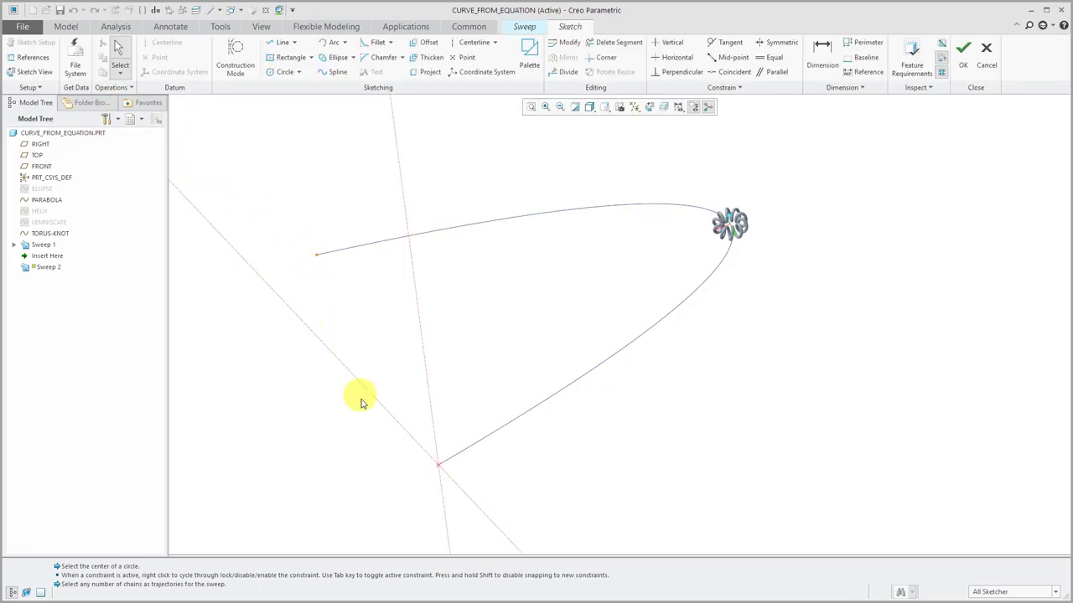
- Sketch a circle about 39.9 in diameter, centered on the start point of the parabola trajectory
right_click(359, 435)
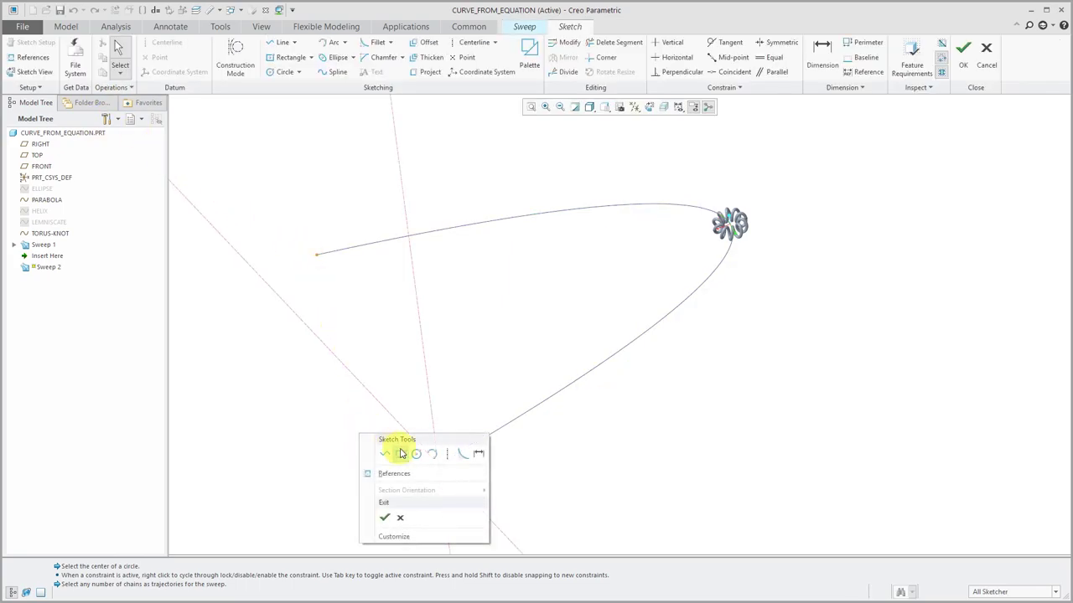
click(400, 384)
click(437, 465)
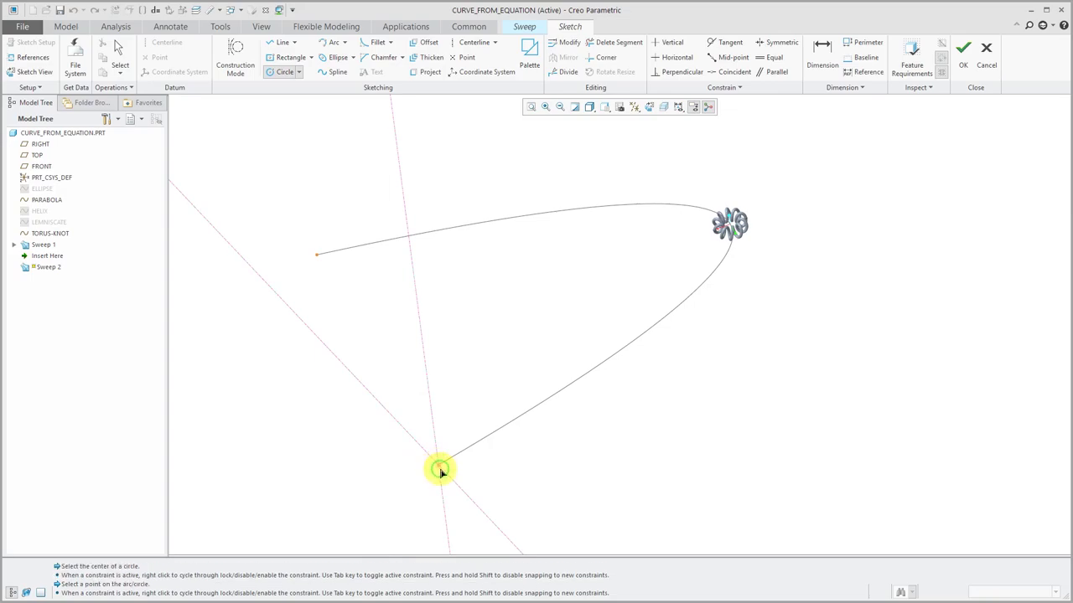
click(480, 473)
middle_click(480, 473)
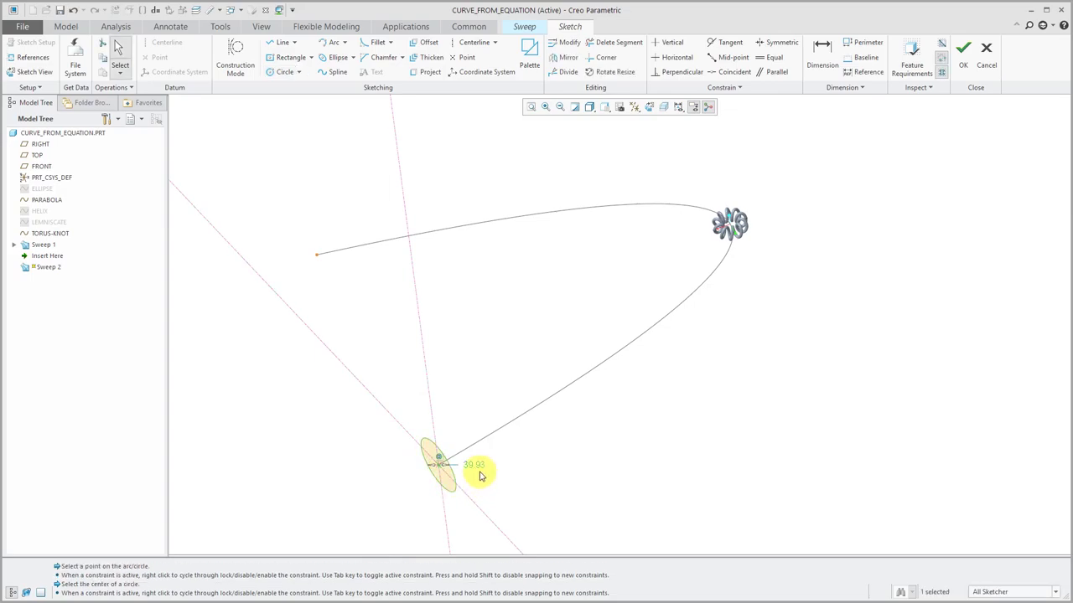
- Set the section circle's diameter to 32 and finish the section sketch of the parabola sweep
double_click(481, 463)
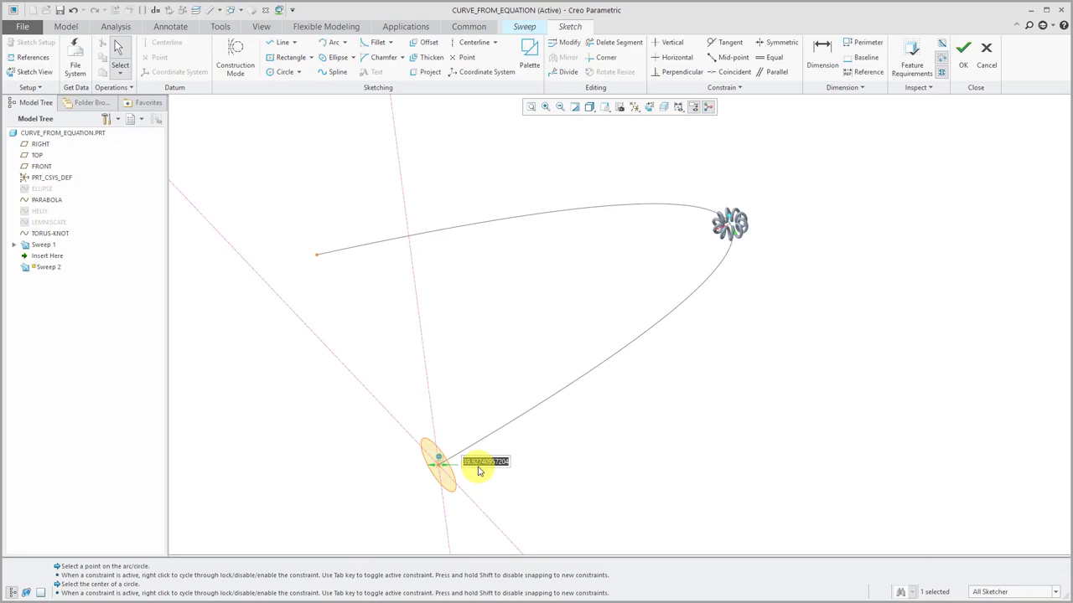
text(33)
key(Return)
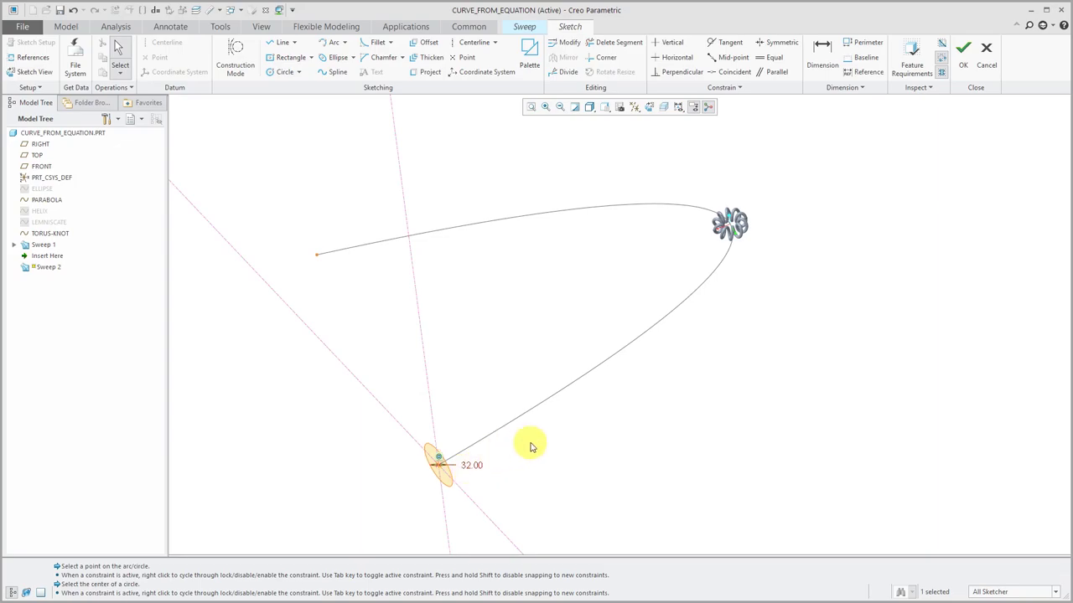
right_click(529, 445)
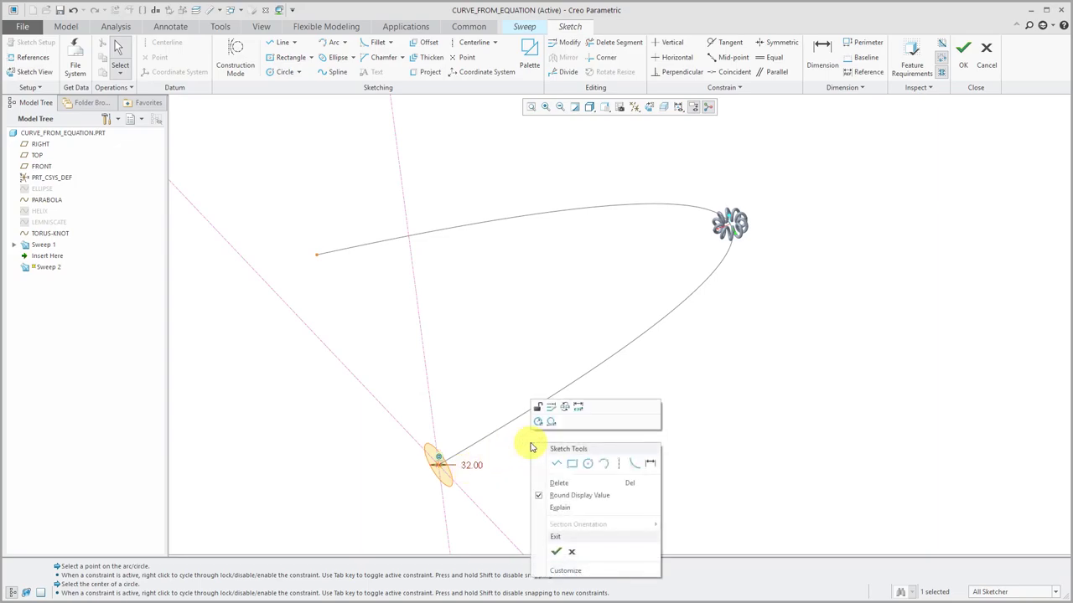
click(556, 551)
- Turn on Cap ends for the surface sweep along the parabola
middle_drag(472, 470, 503, 444)
scroll(507, 444, up, 3)
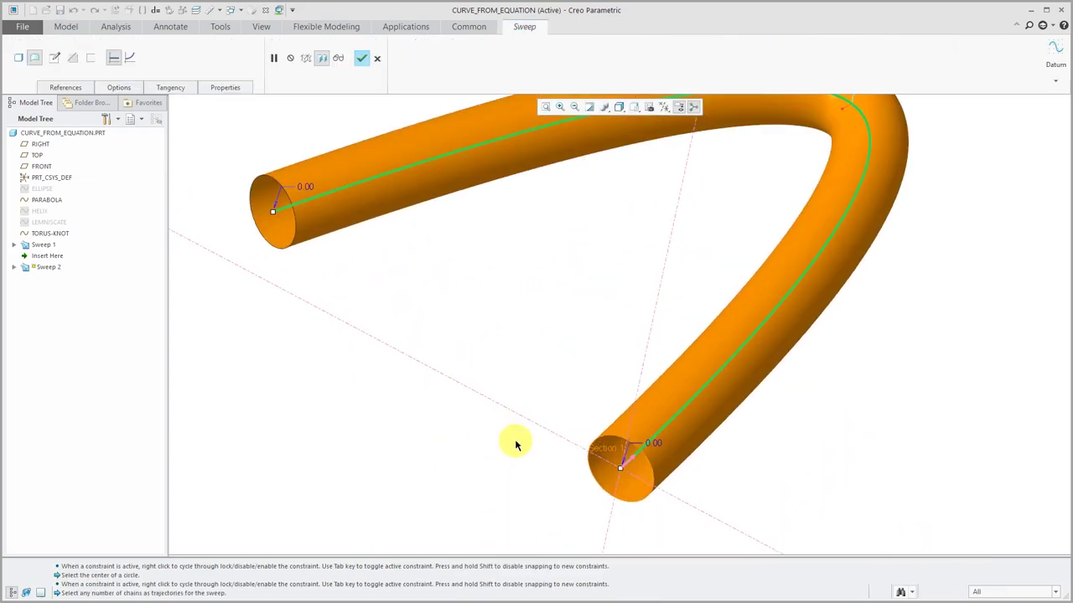
scroll(545, 477, down, 2)
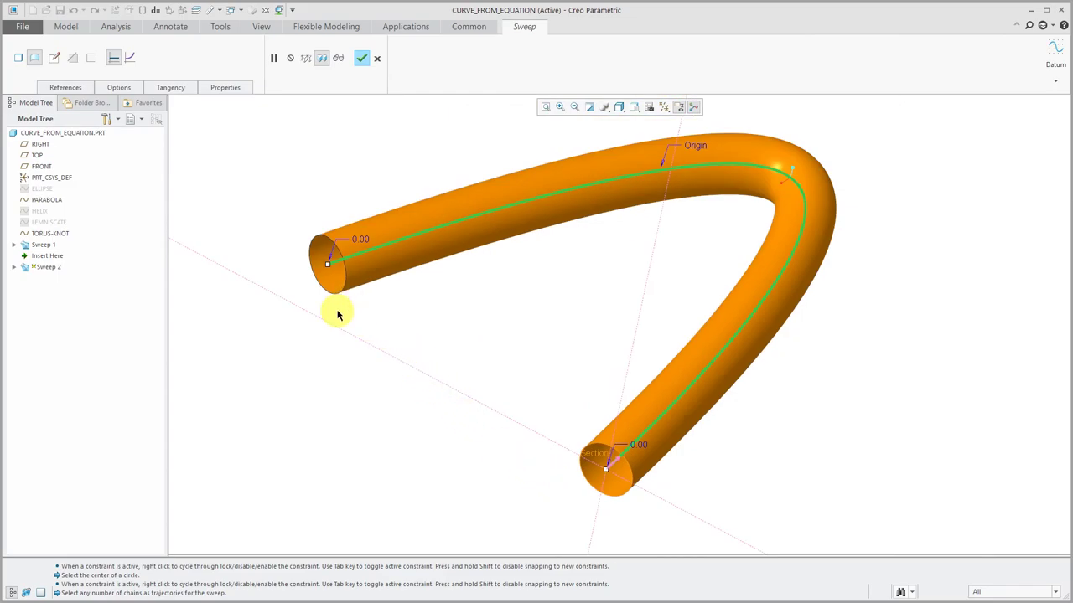
click(118, 88)
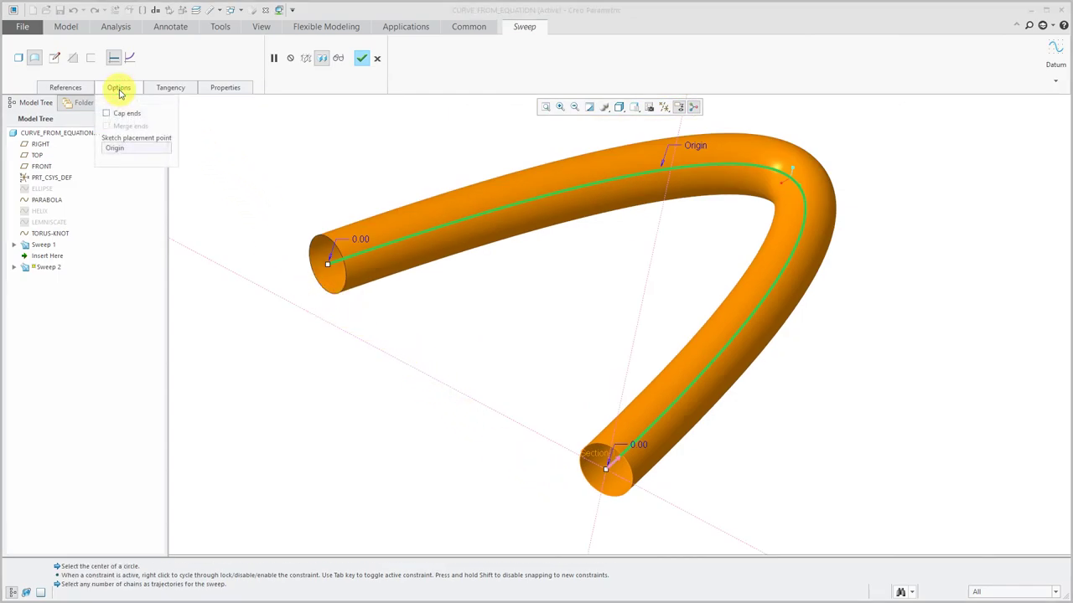
click(106, 113)
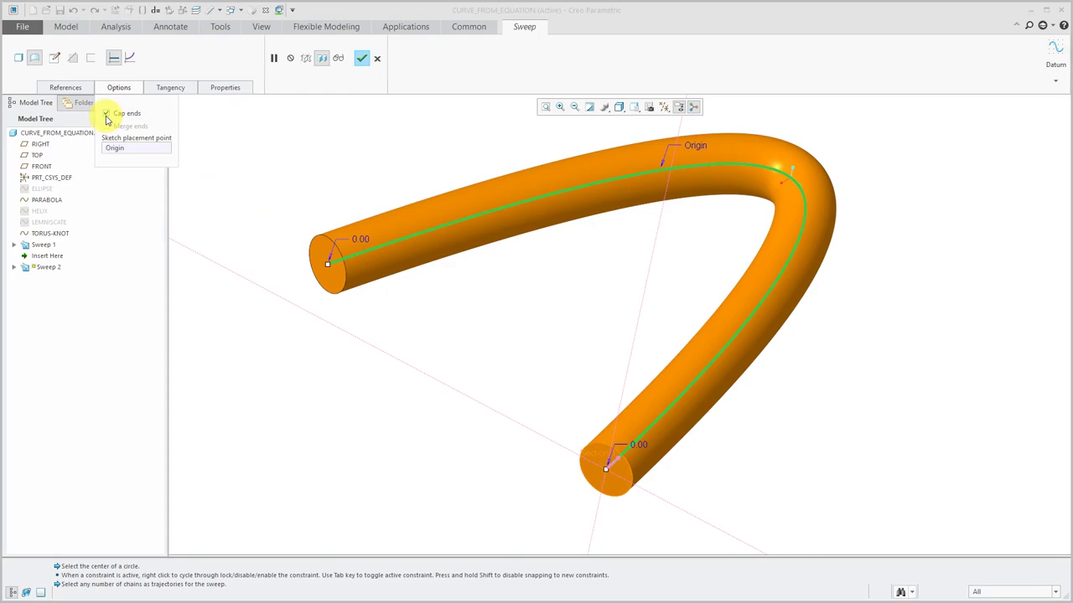
click(107, 114)
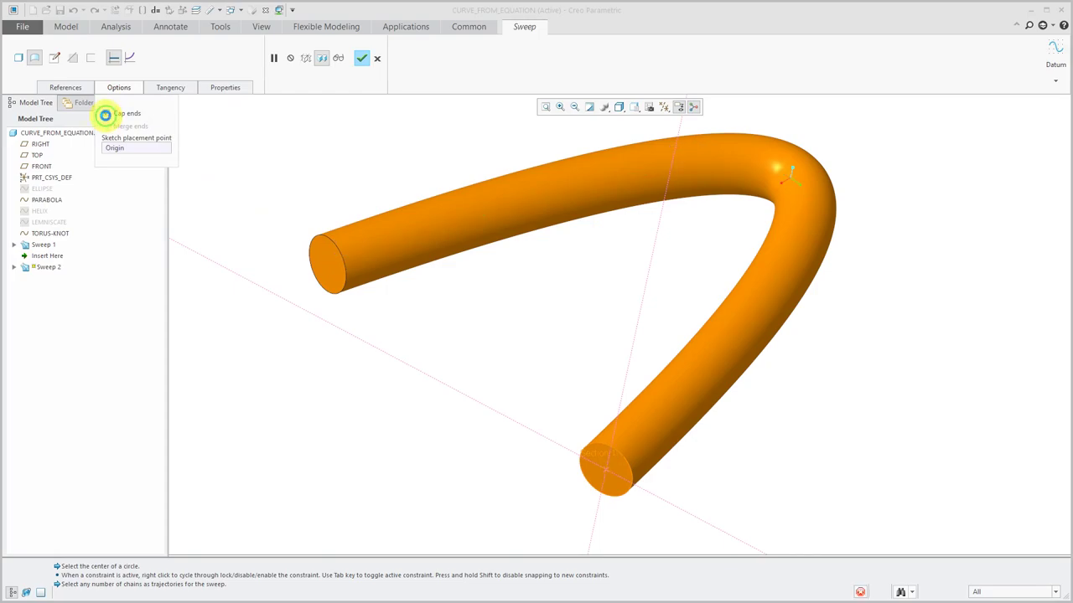
click(107, 114)
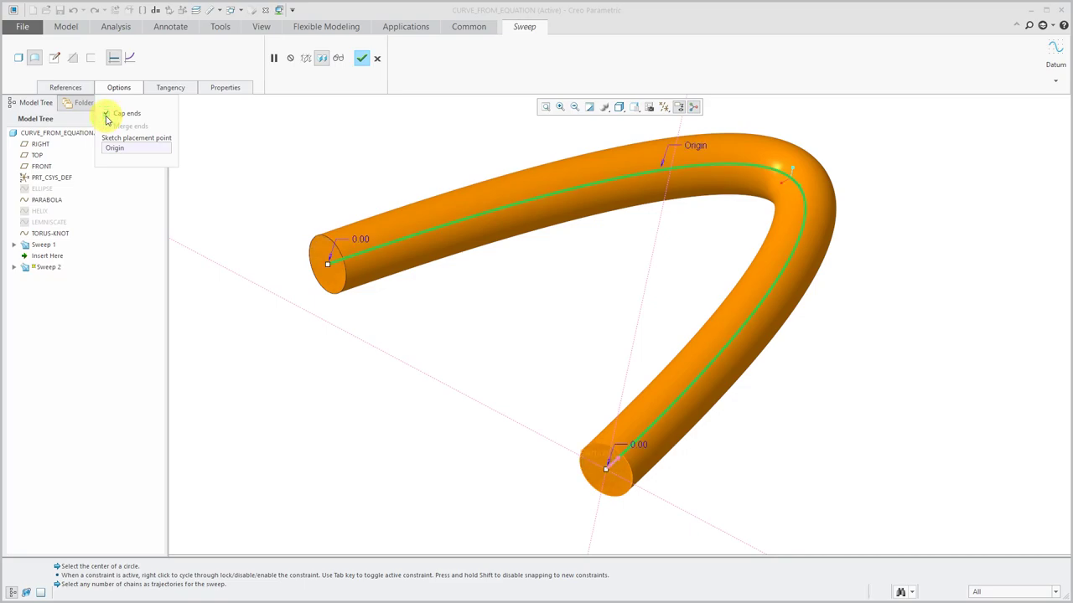
- Convert the parabola sweep from a surface to a thin solid with a wall thickness of 5
click(65, 86)
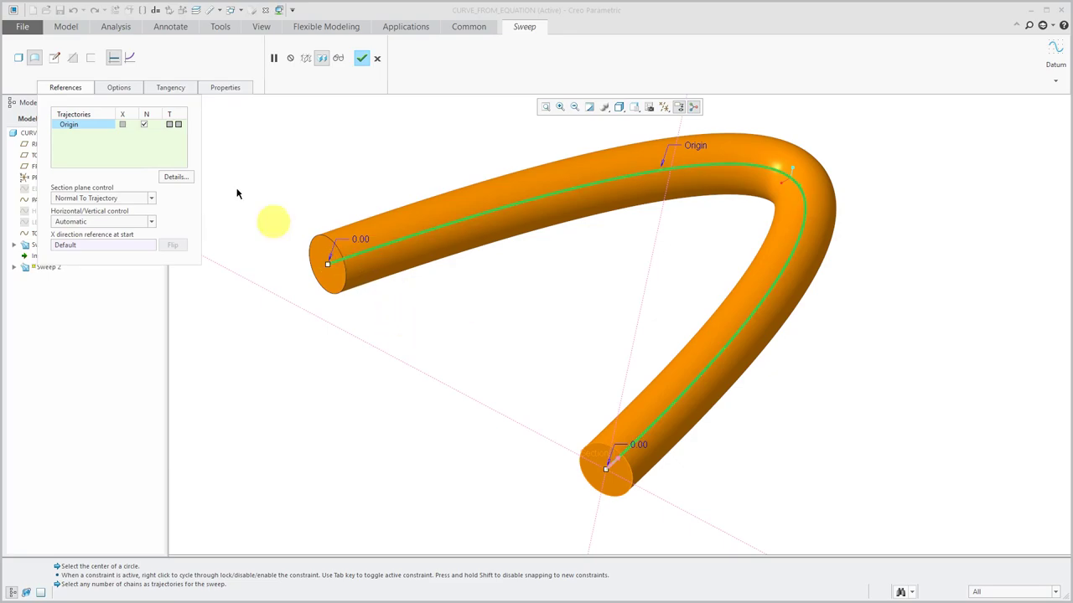
click(19, 59)
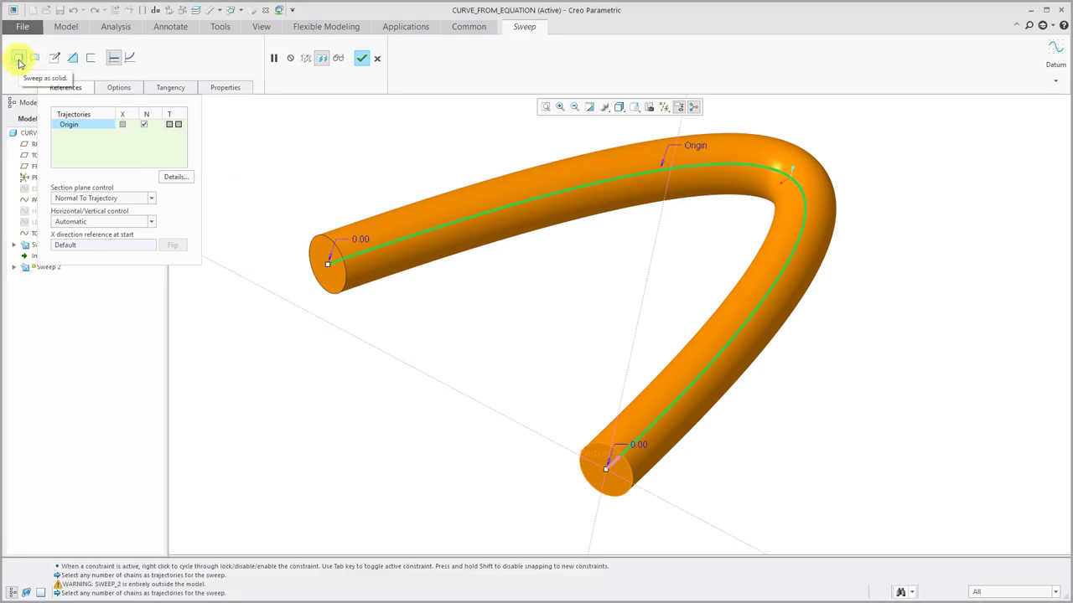
click(91, 58)
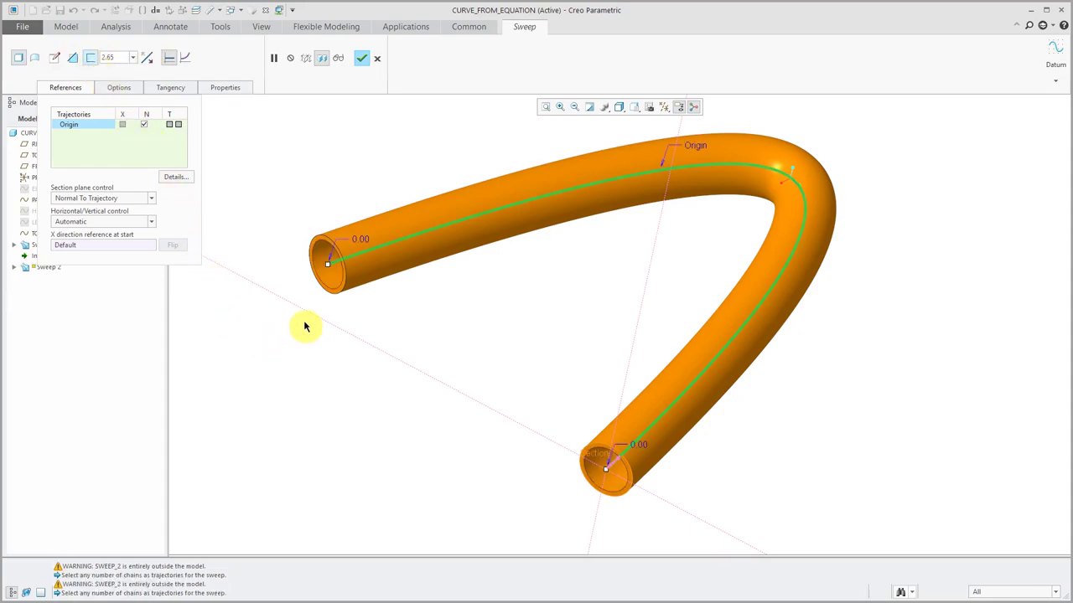
double_click(126, 58)
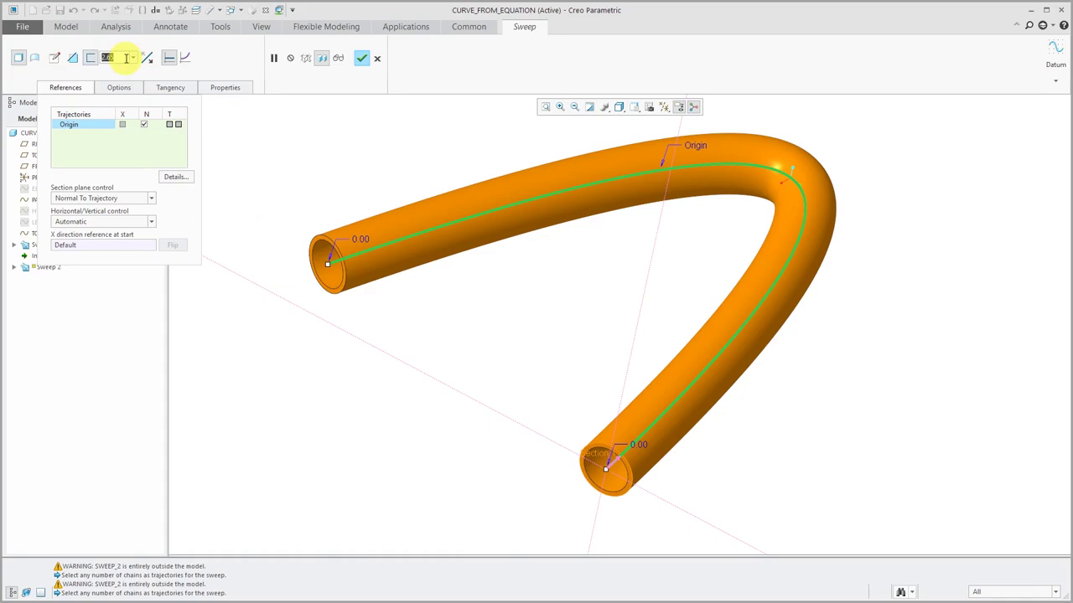
text(5)
key(Return)
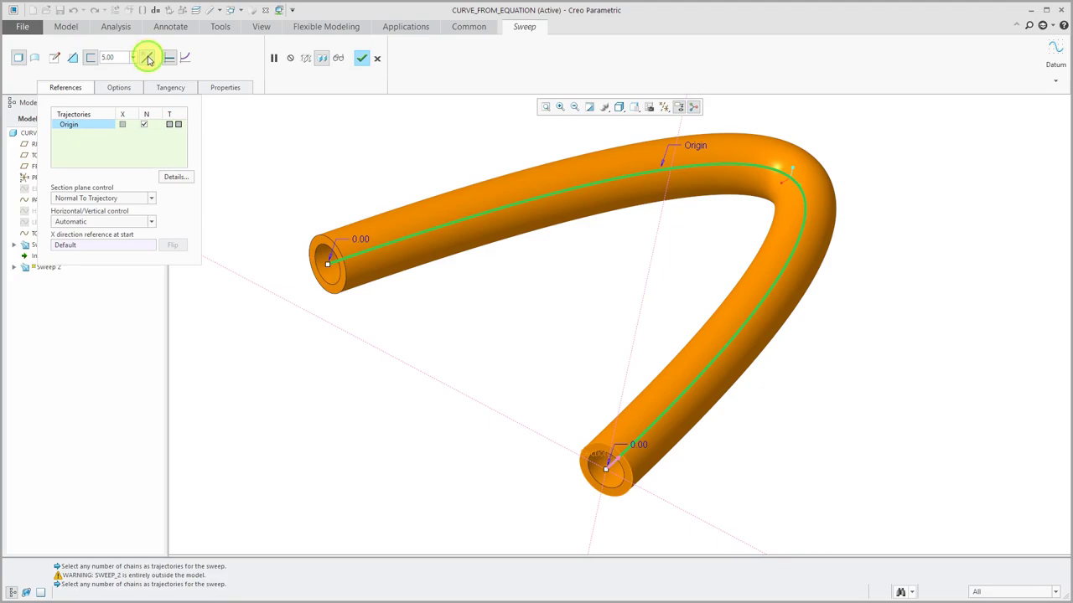
- Cycle the thin wall's thickness side until the material lies on both sides of the sketched circle
click(148, 58)
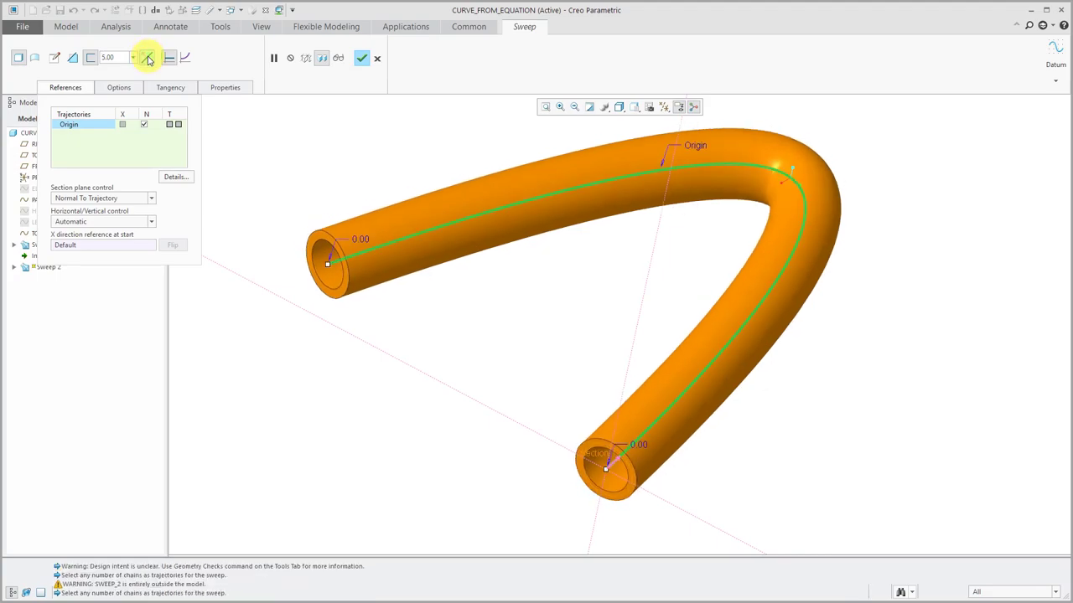
click(148, 58)
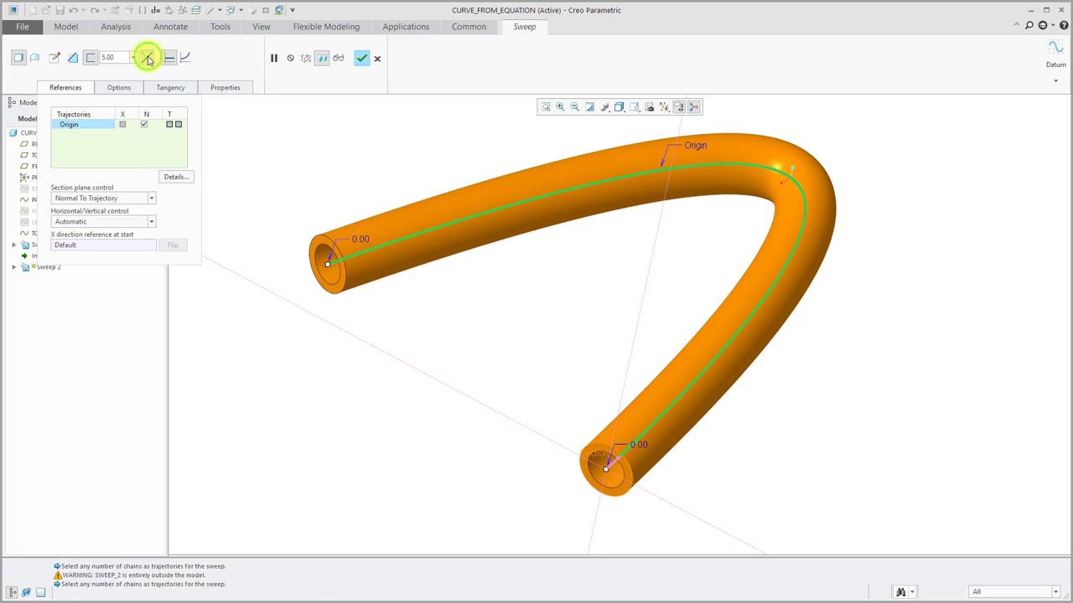
click(147, 58)
click(148, 58)
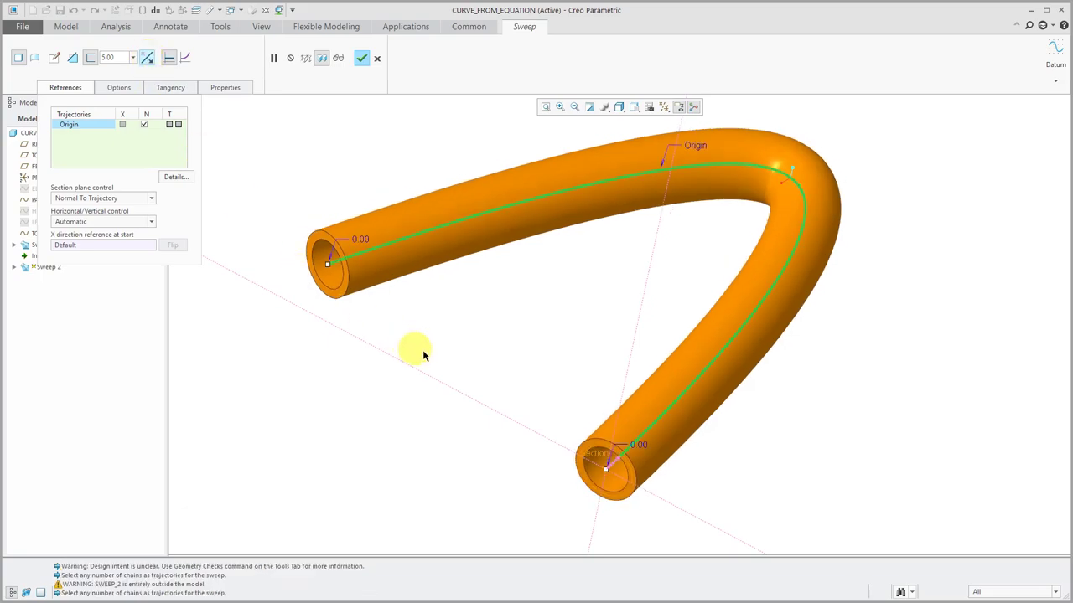
scroll(609, 484, up, 3)
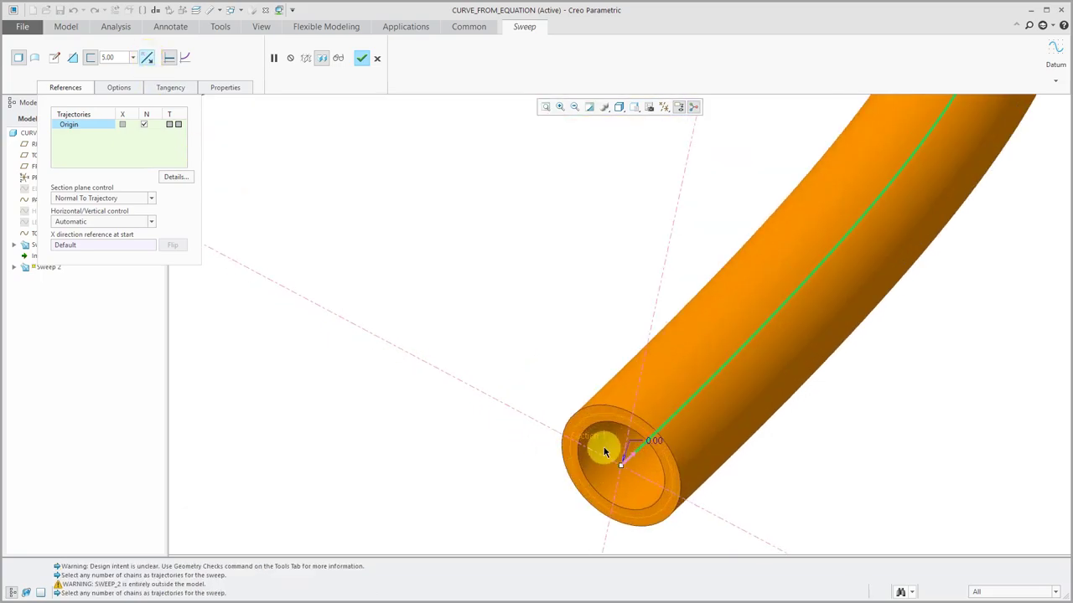
scroll(549, 428, down, 4)
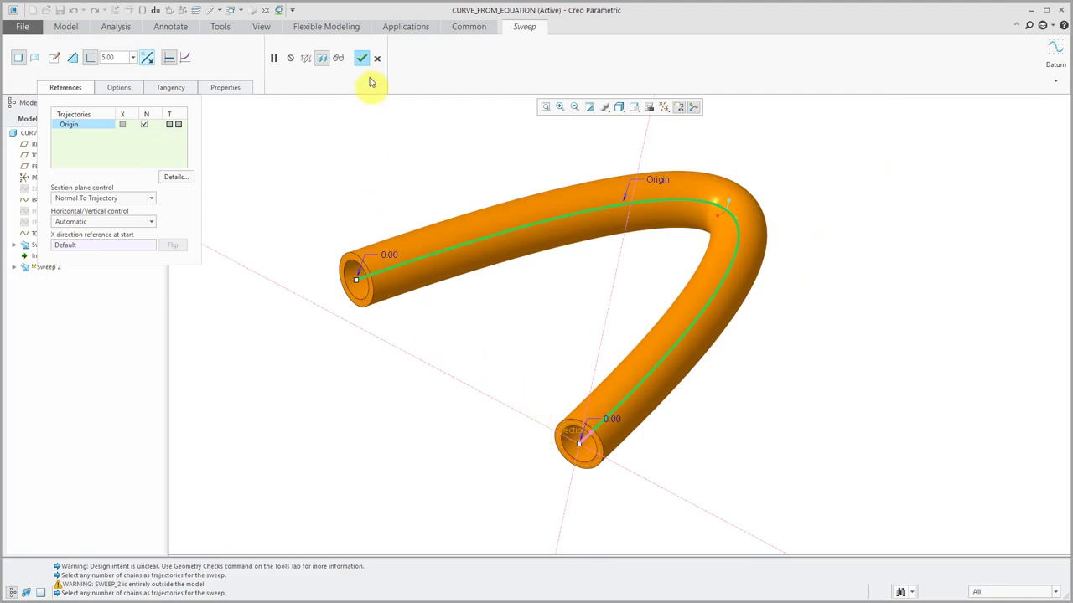
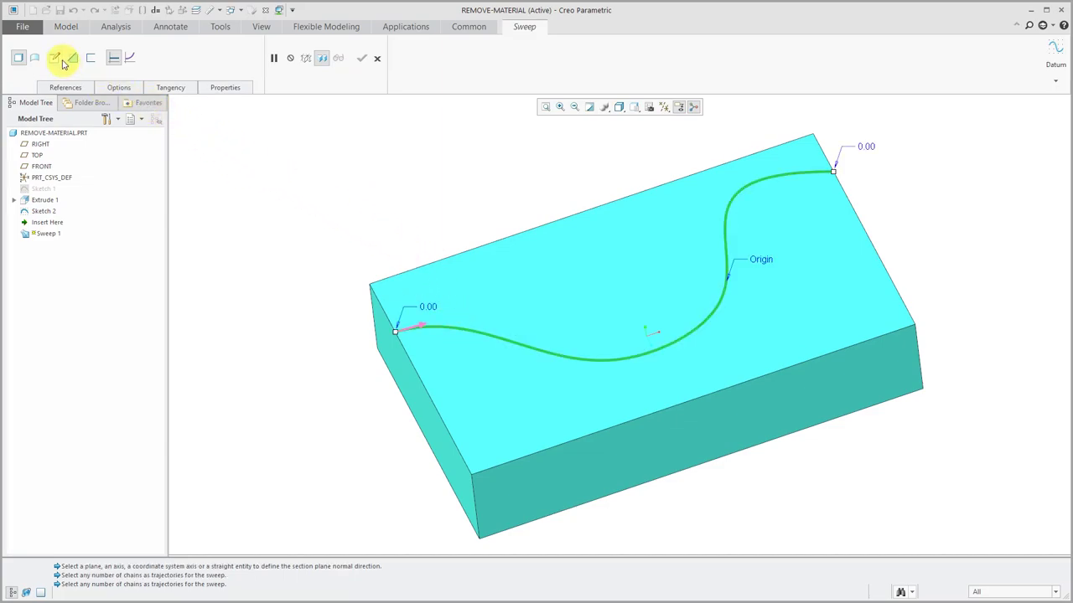
- In the block's sweep section, sketch a circle about 0.76 in diameter, centered on the start point of the curved trajectory
click(55, 58)
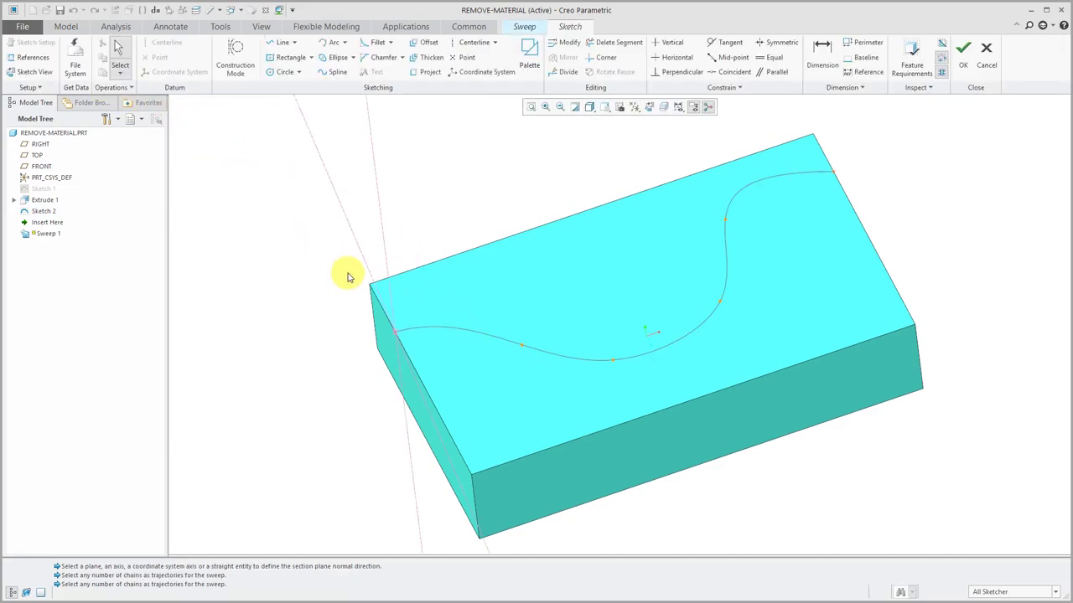
mouse_move(424, 352)
middle_down()
mouse_move(431, 335)
mouse_move(449, 335)
middle_up()
scroll(419, 335, down, 5)
right_click(336, 220)
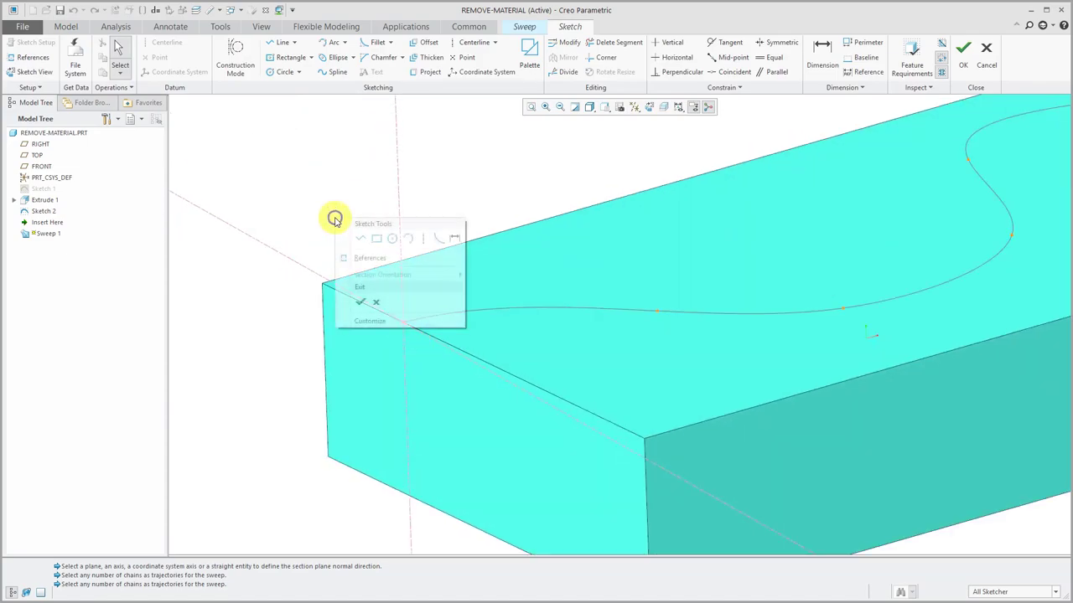
click(393, 239)
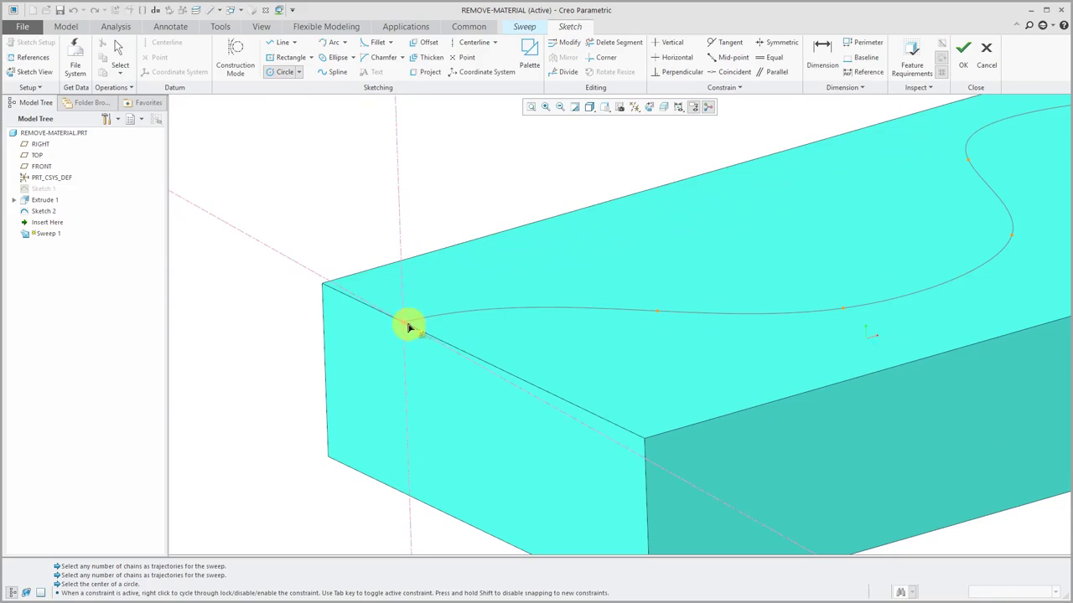
click(402, 323)
click(409, 353)
middle_click(345, 206)
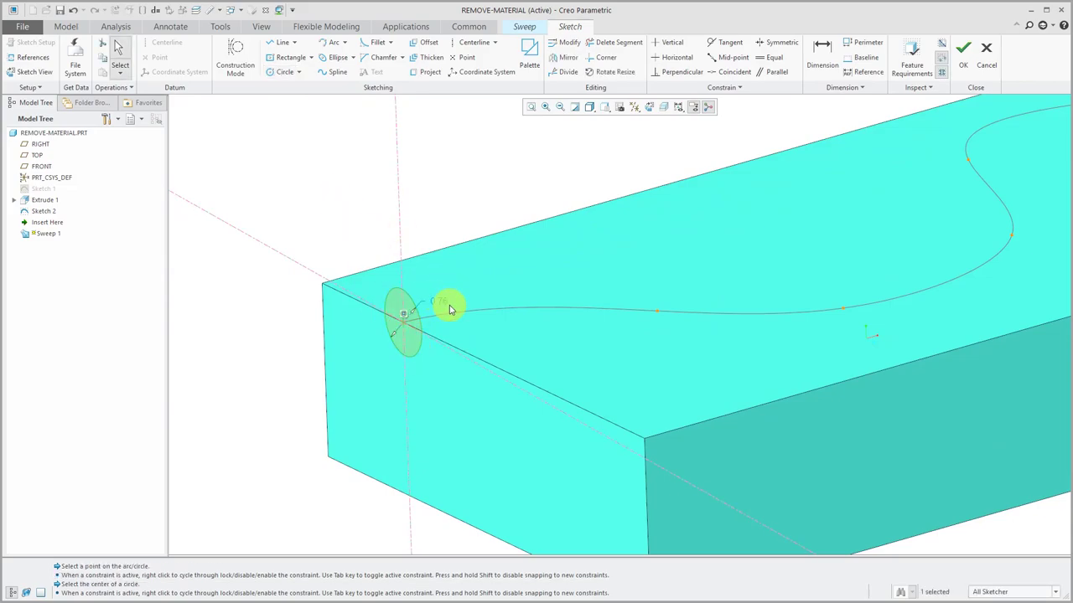
- Set the section circle's diameter to 1 and finish the section sketch of the block's sweep
double_click(445, 306)
key(BackSpace)
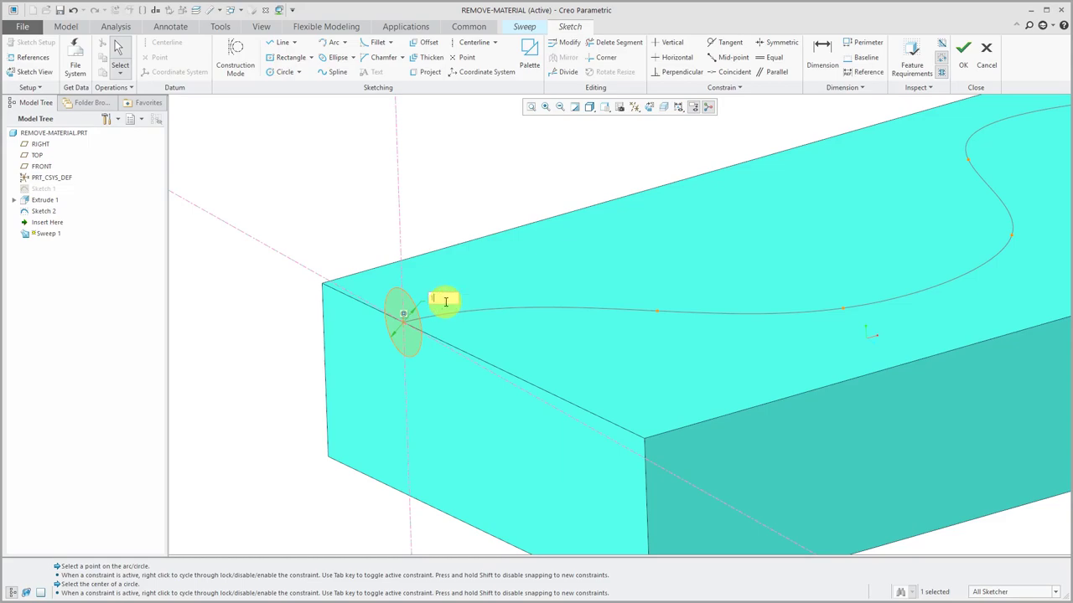
key(Return)
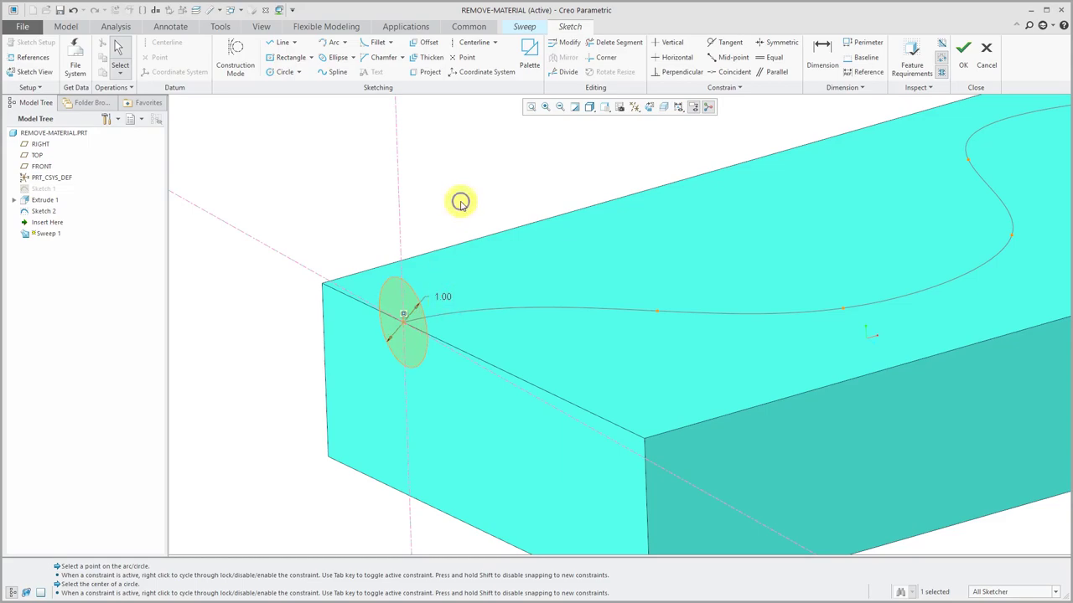
right_click(460, 203)
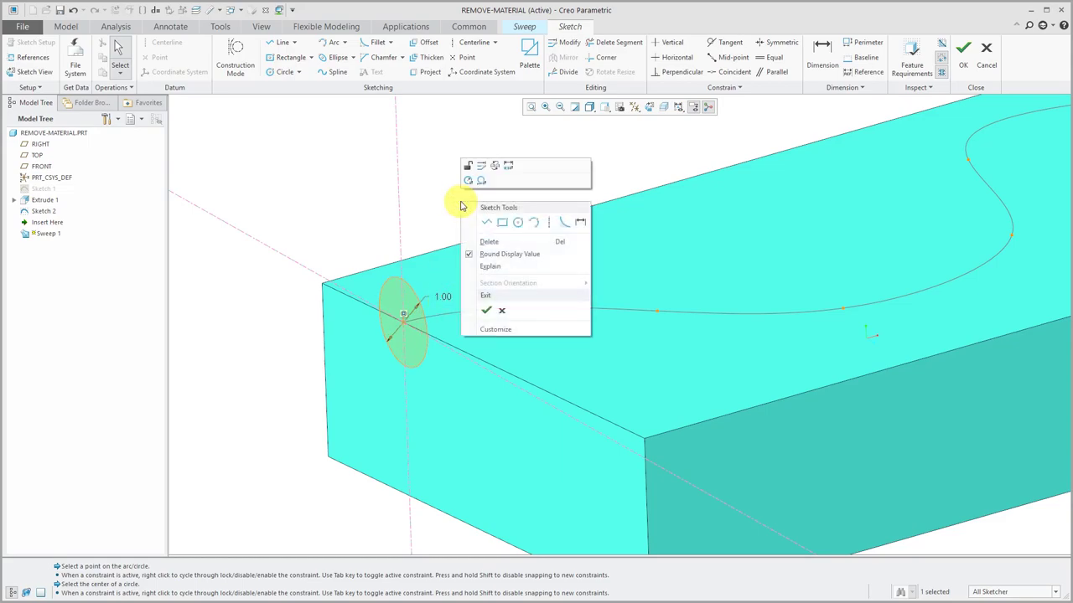
click(485, 313)
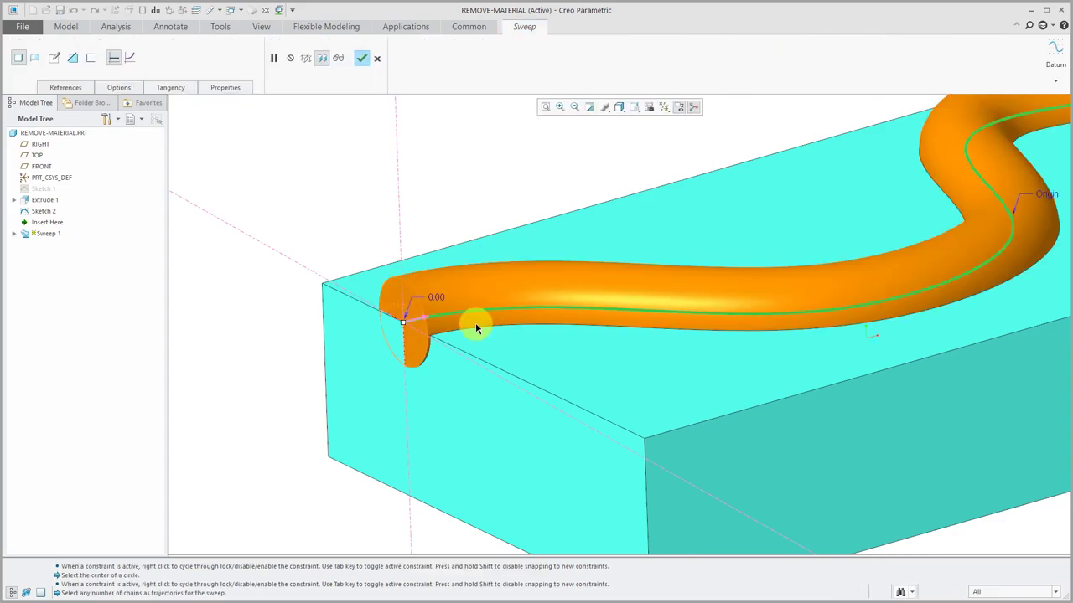
right_click(494, 167)
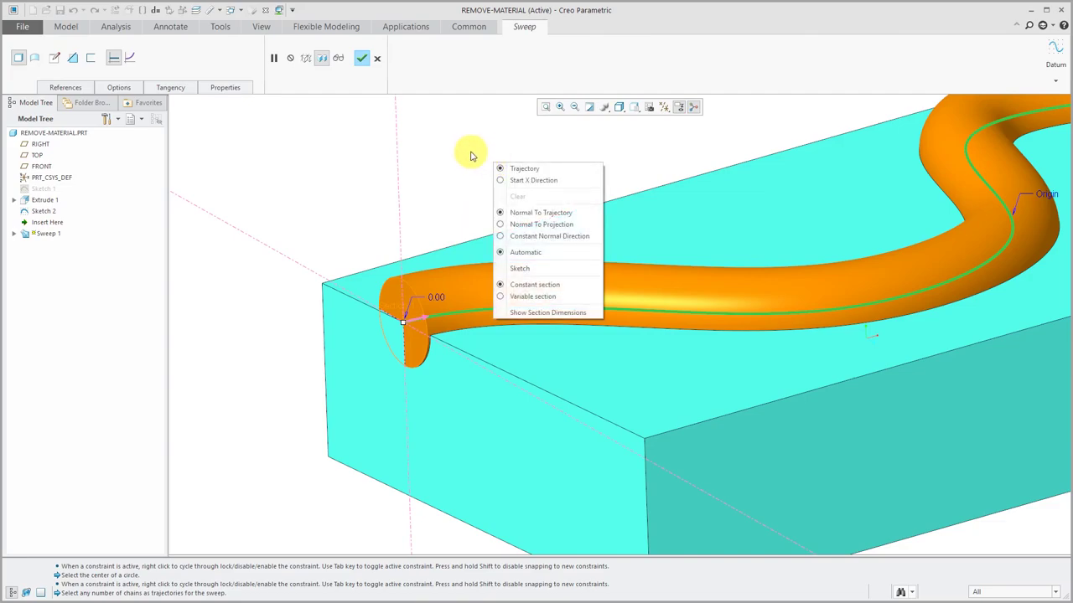
click(470, 153)
right_click(470, 155)
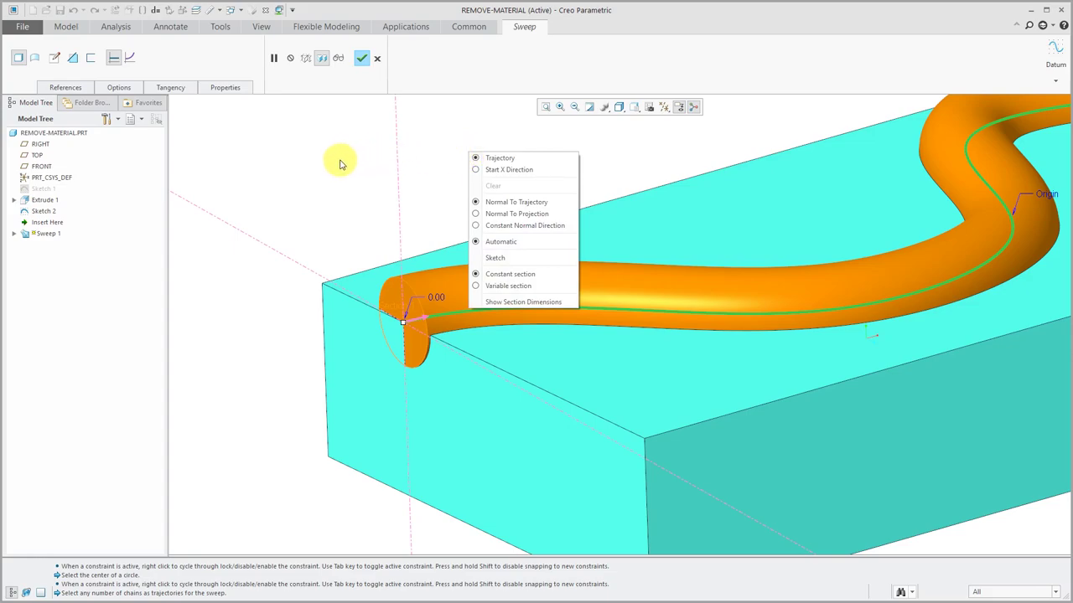
click(300, 150)
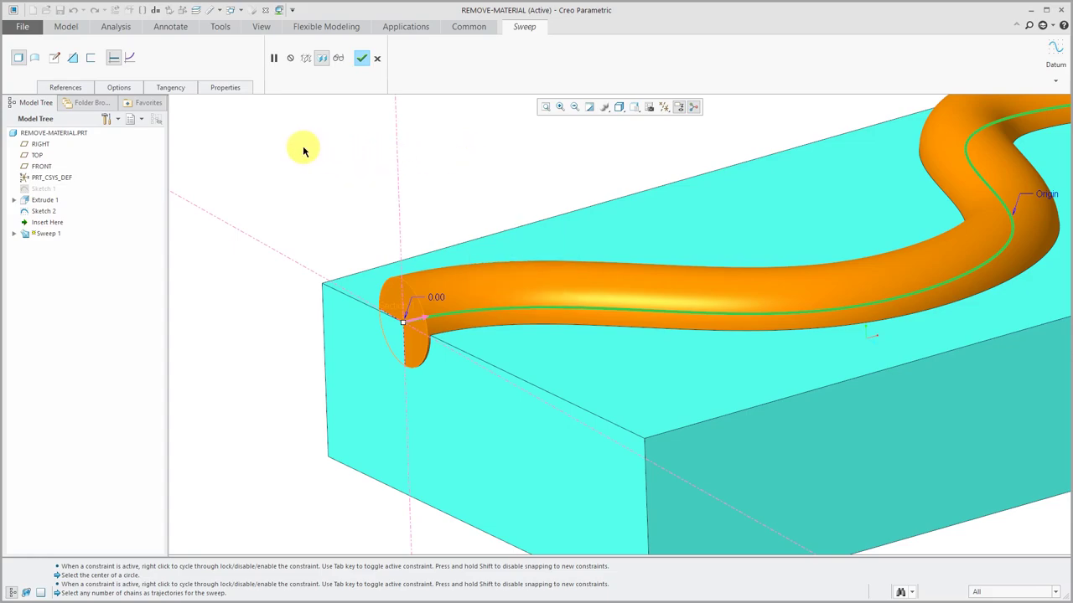
- Make the sweep remove material from the block along the curved trajectory and inspect the cut at its start end
click(72, 58)
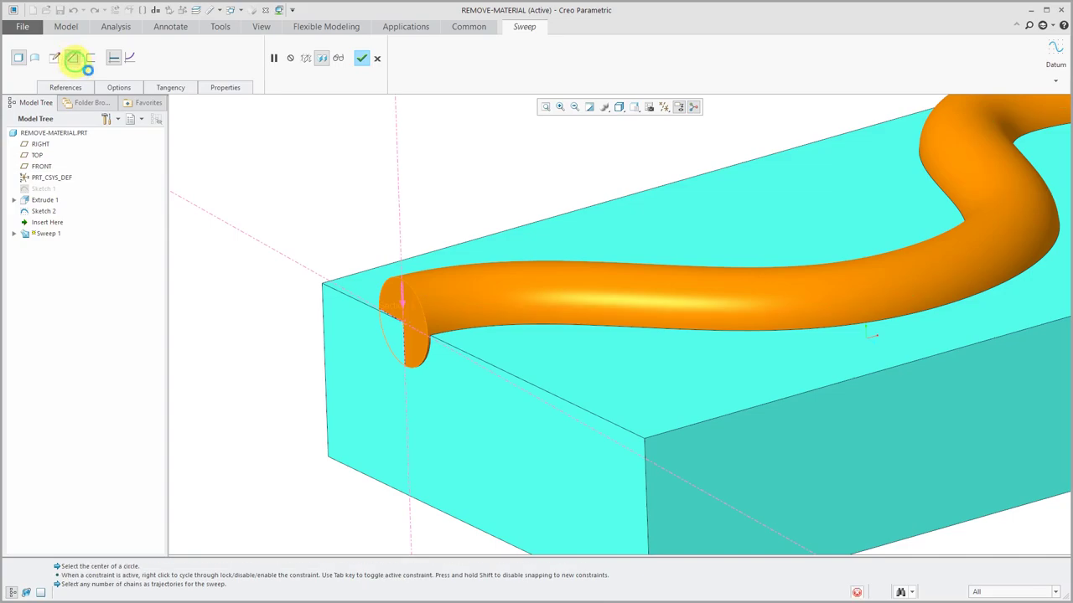
scroll(383, 282, down, 3)
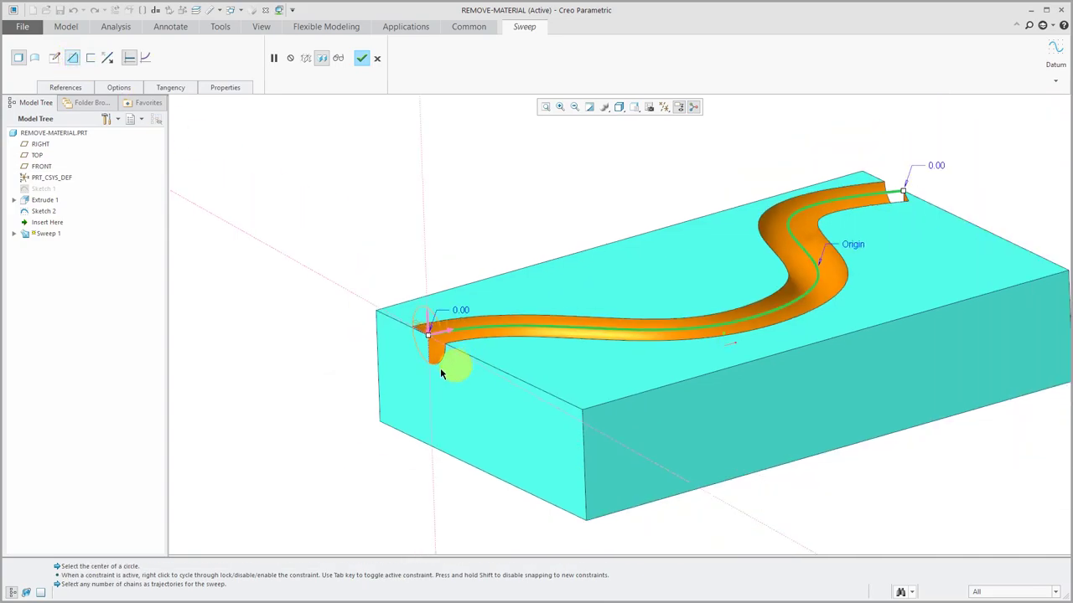
scroll(428, 365, up, 2)
middle_drag(479, 335, 469, 369)
scroll(453, 366, up, 2)
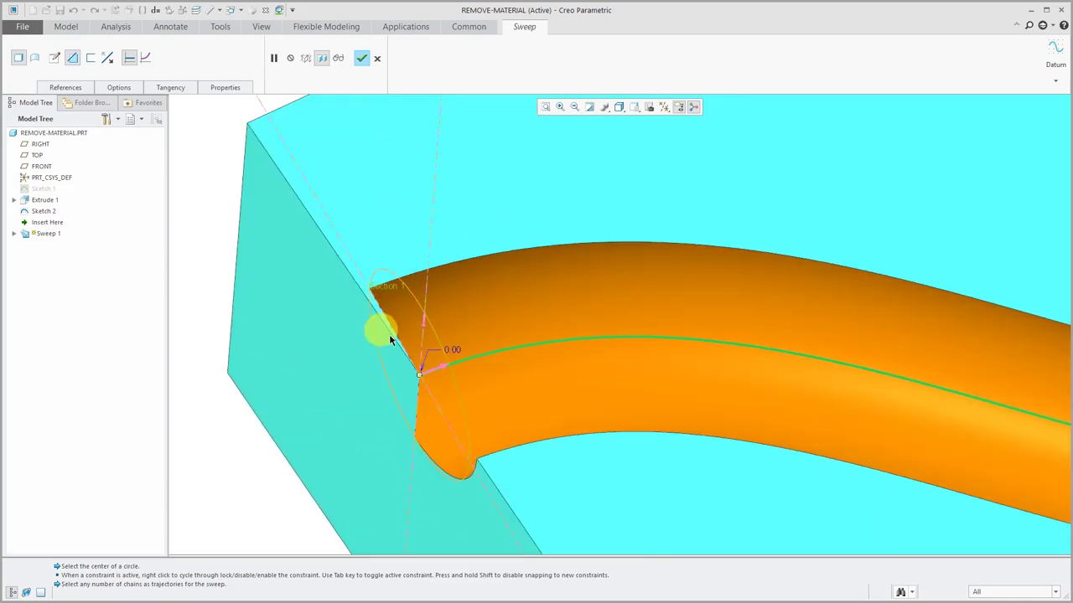
scroll(381, 336, down, 6)
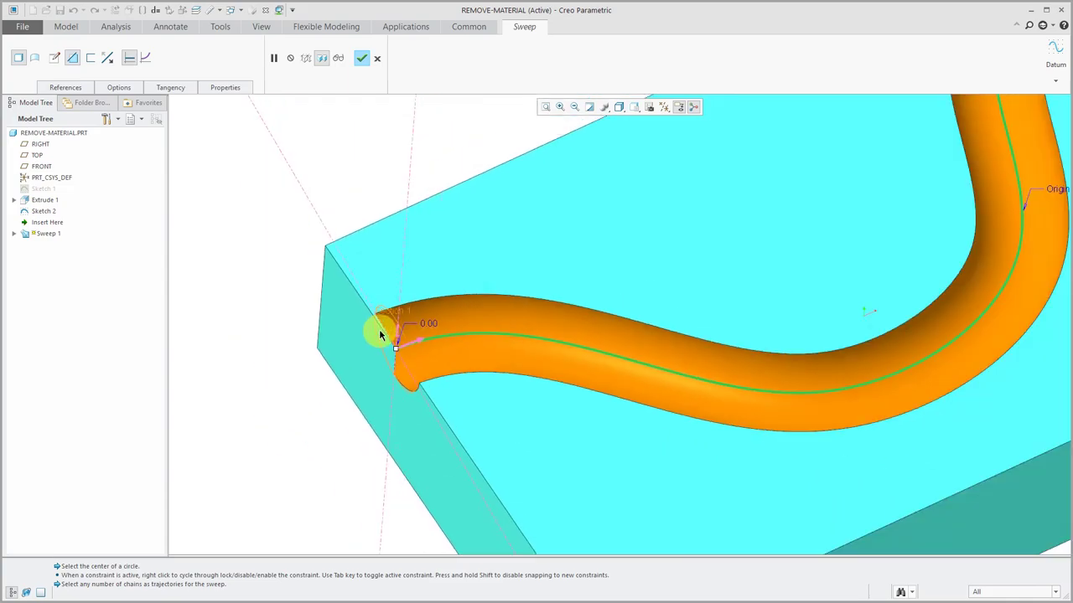
- Turn on merged ends for the sweep cut and inspect how the channel meets the block at both ends
scroll(792, 139, up, 4)
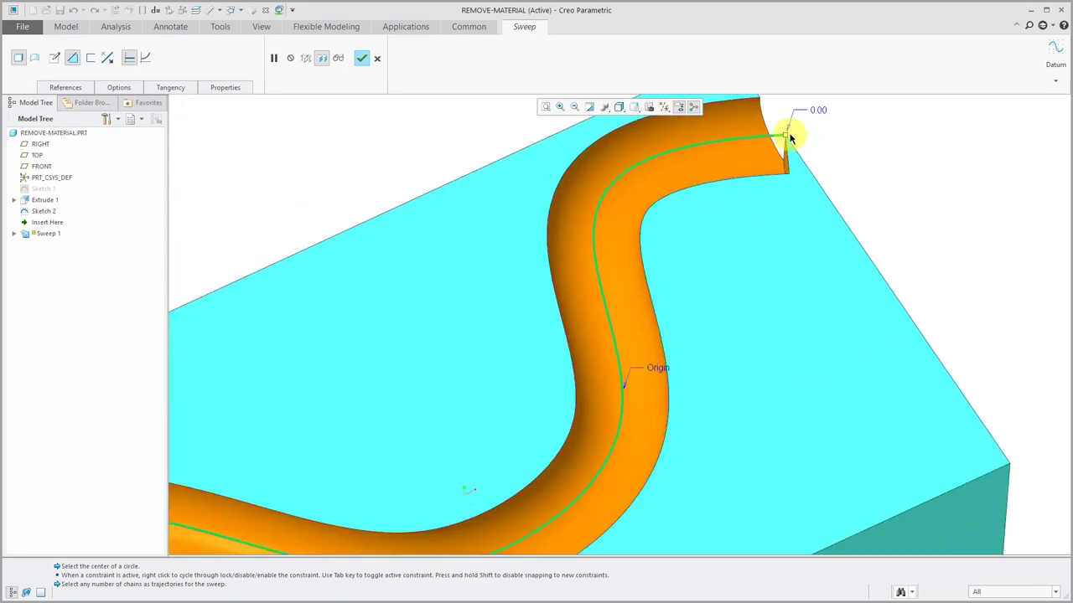
scroll(856, 225, down, 1)
scroll(857, 225, down, 3)
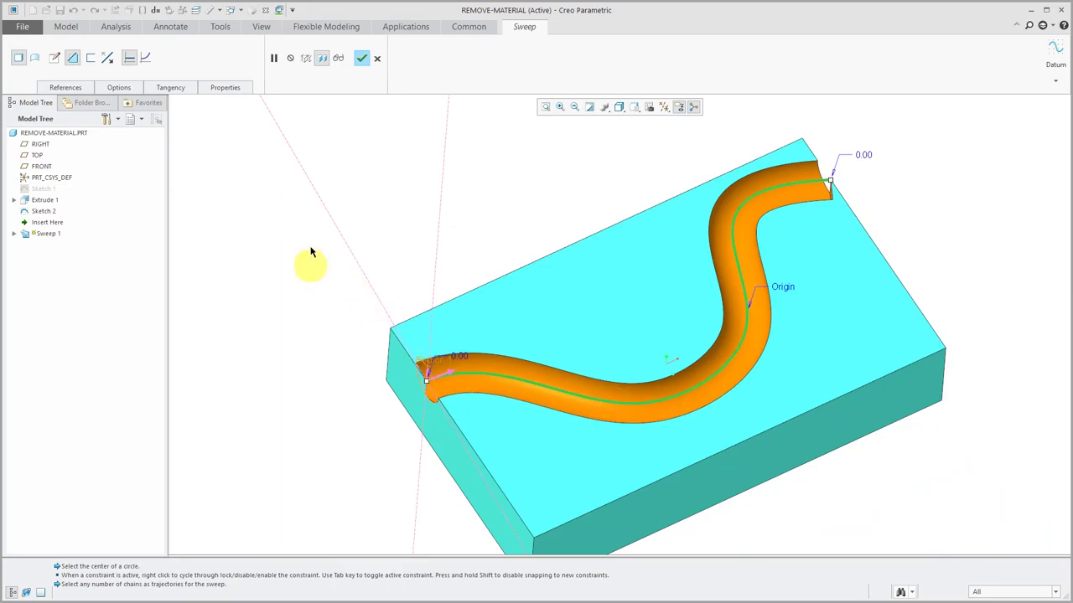
click(121, 86)
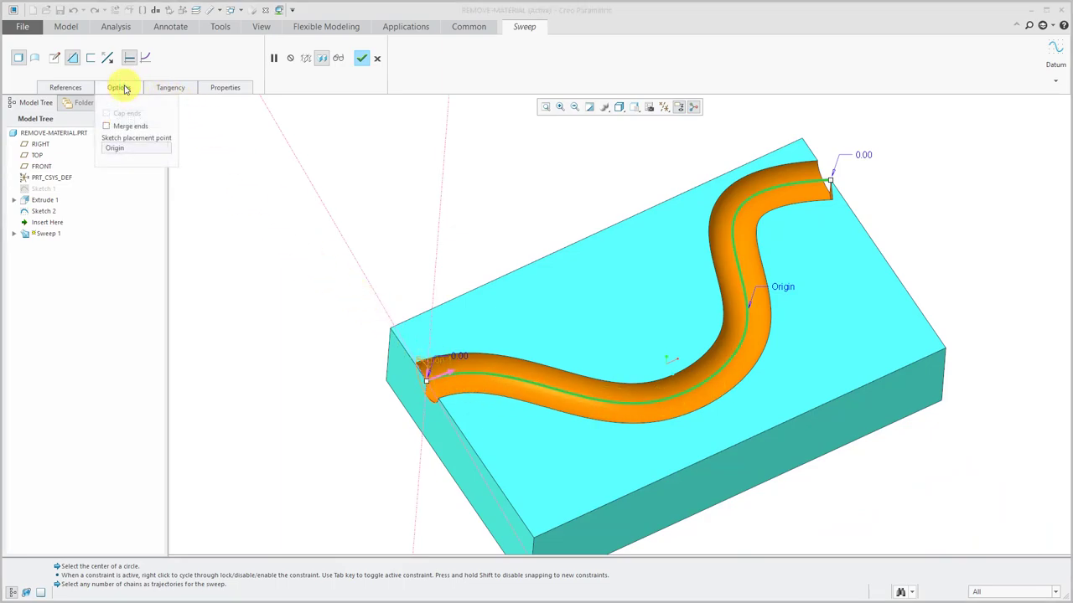
click(107, 125)
scroll(421, 381, up, 3)
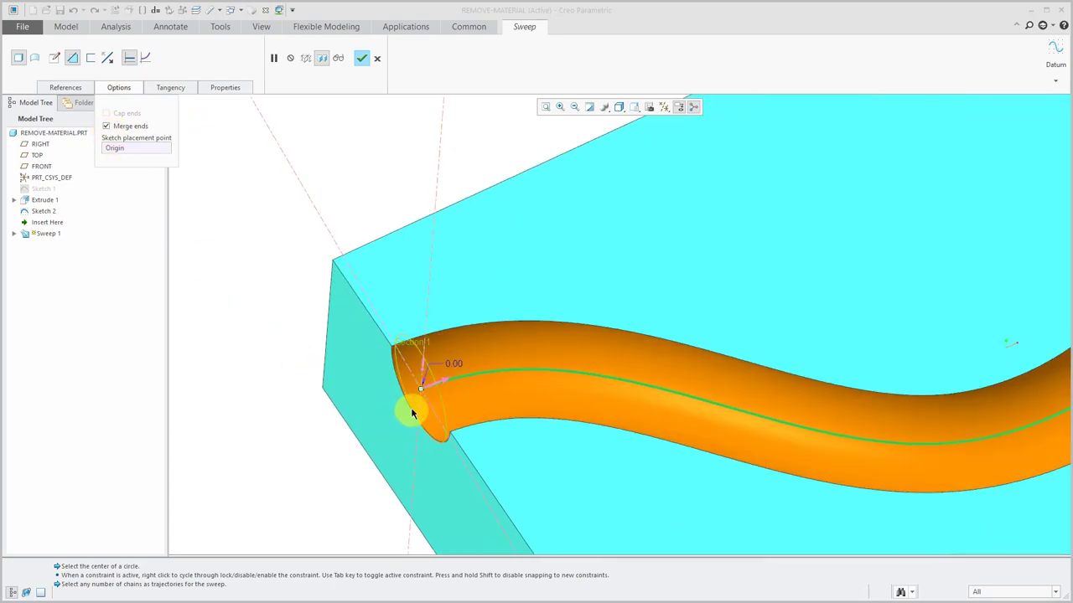
scroll(373, 377, down, 4)
scroll(694, 228, up, 3)
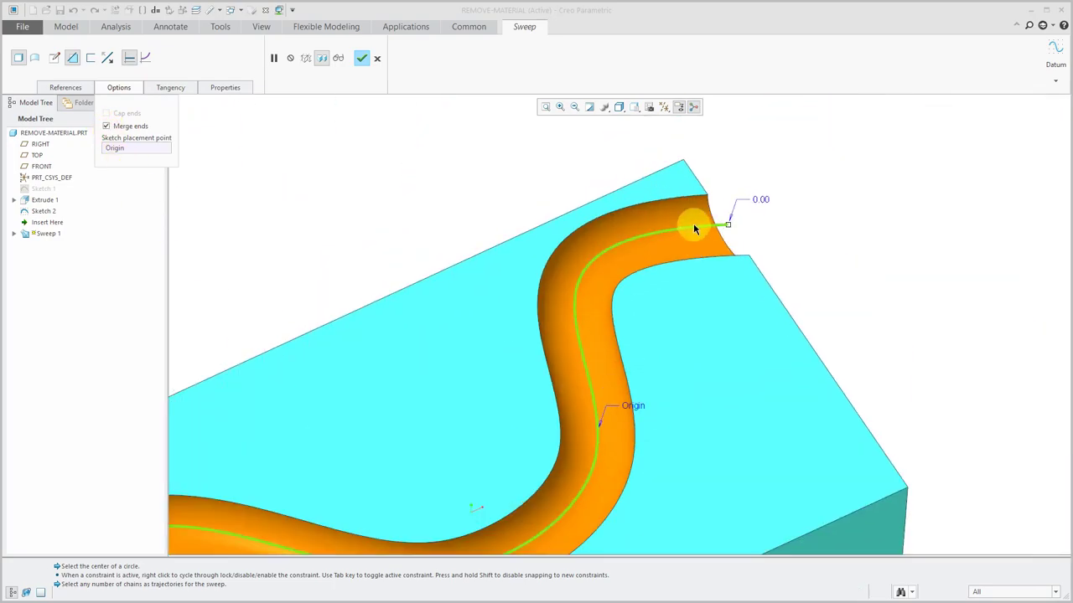
scroll(694, 228, down, 4)
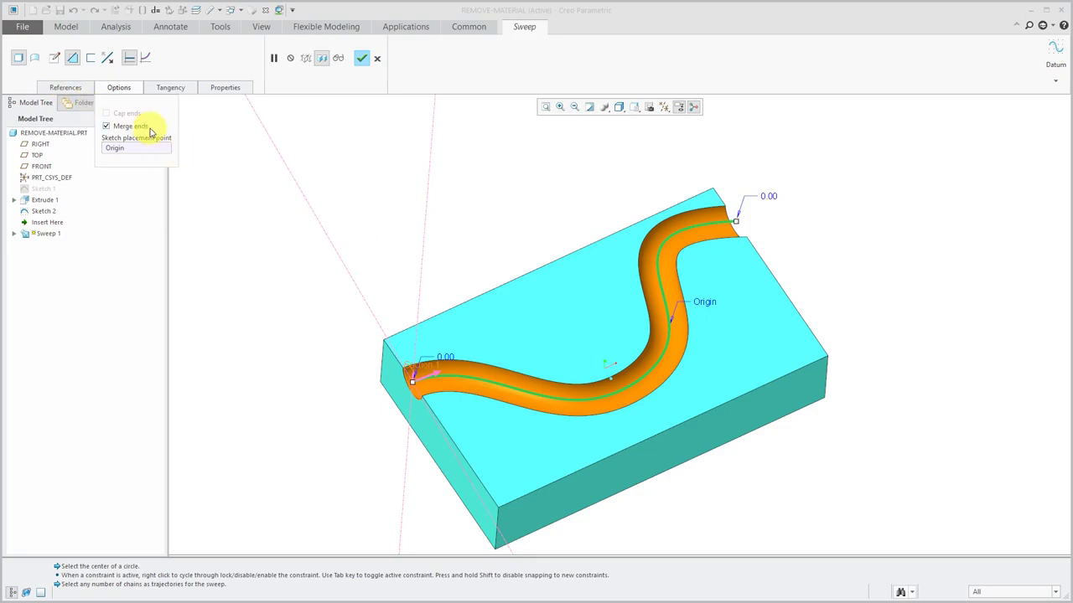
- Set the sweep's section plane control to Constant Normal Direction, with the block's end face at the trajectory start as direction reference
click(72, 94)
click(72, 94)
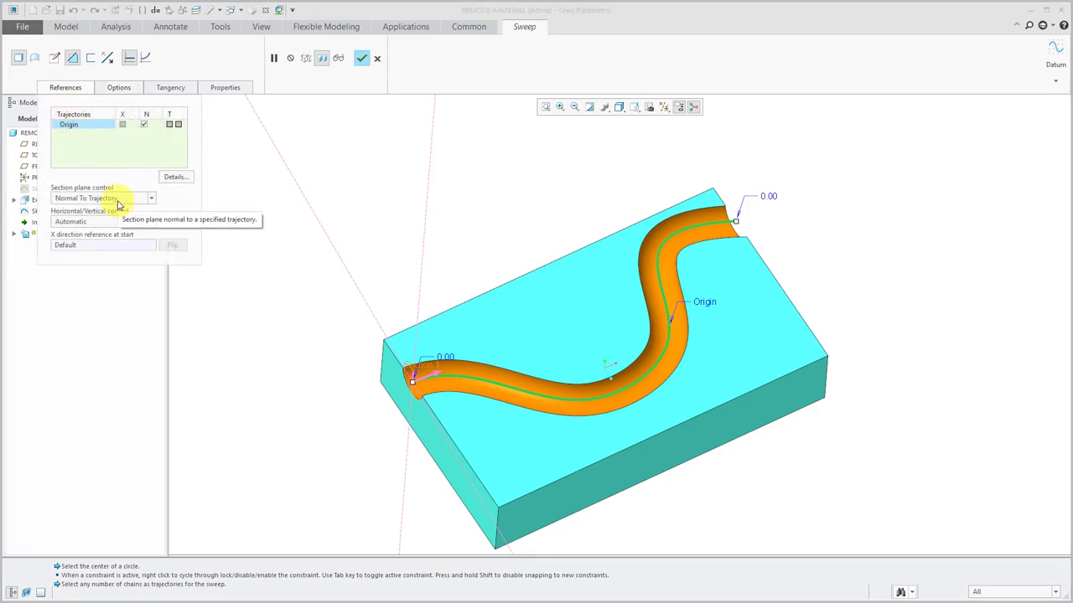
click(151, 199)
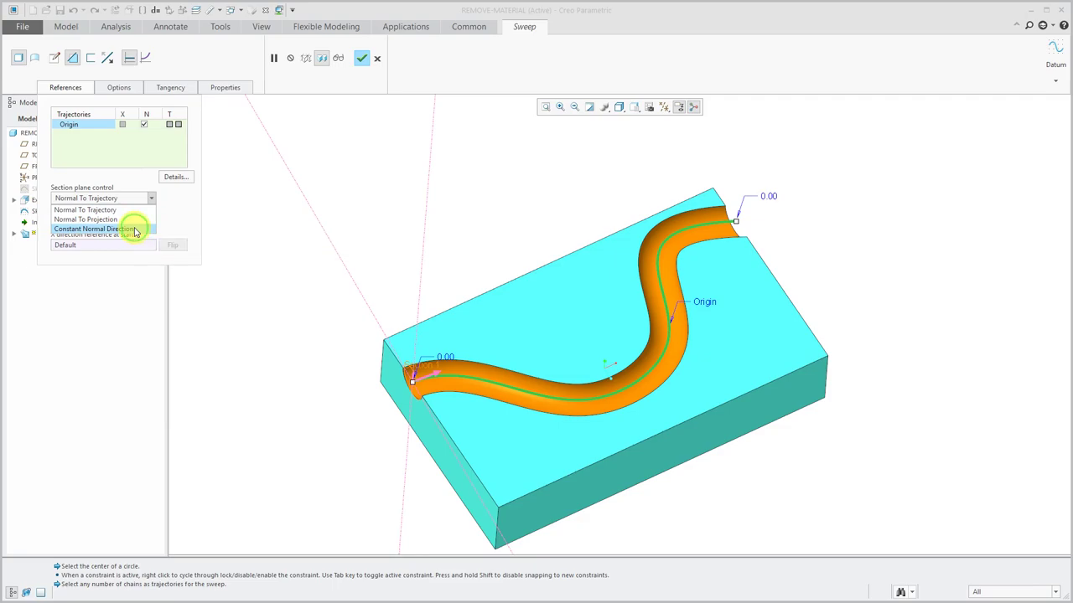
click(134, 230)
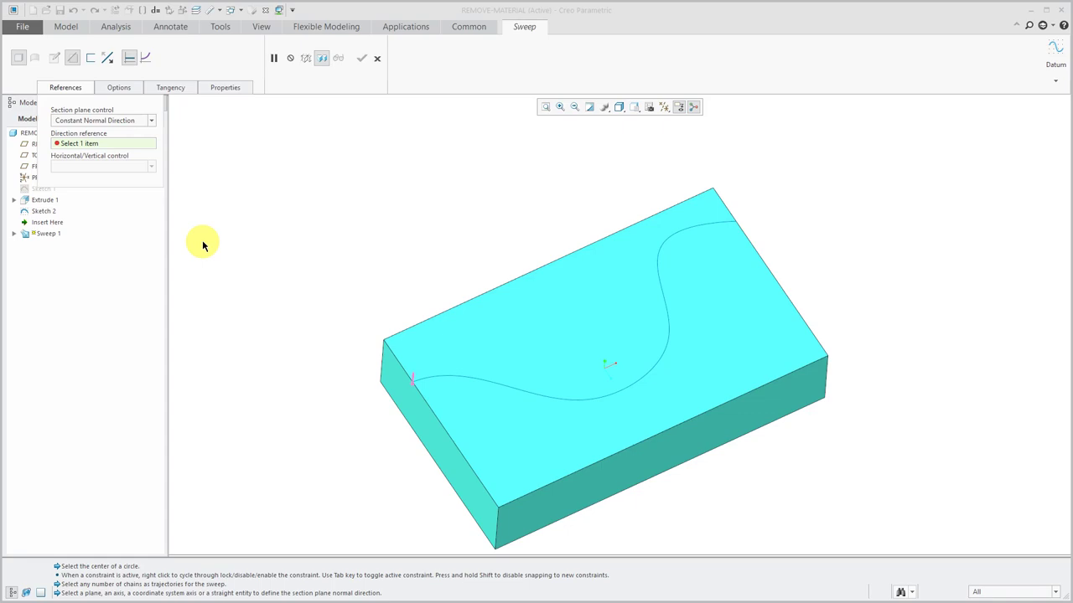
click(440, 443)
scroll(422, 409, down, 2)
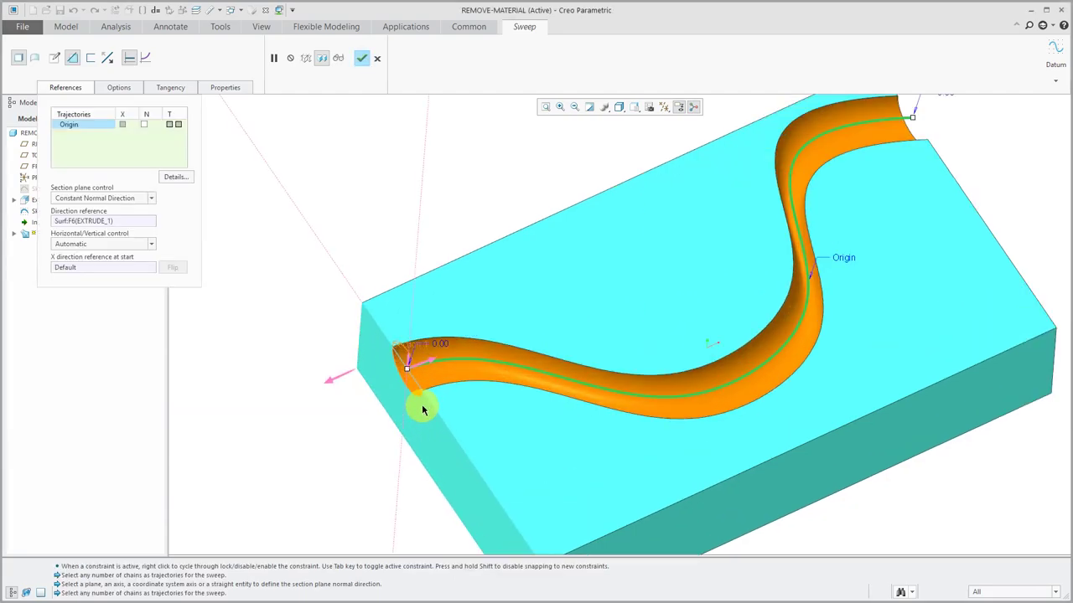
- Orient the block to the saved TOP view and examine the channel's width along the curved trajectory
scroll(448, 360, up, 2)
middle_drag(529, 285, 543, 309)
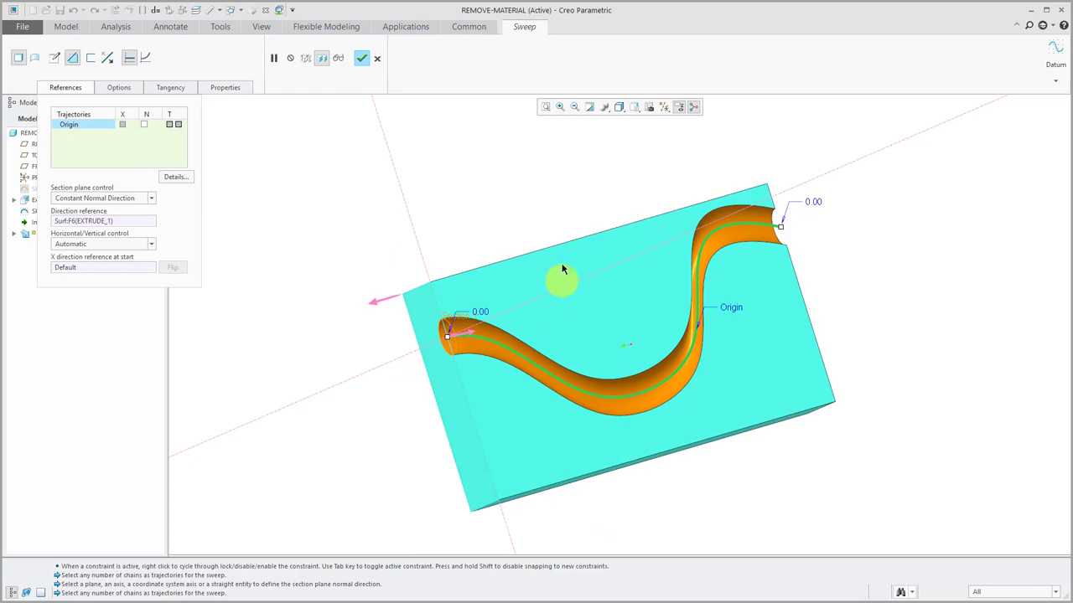
click(619, 108)
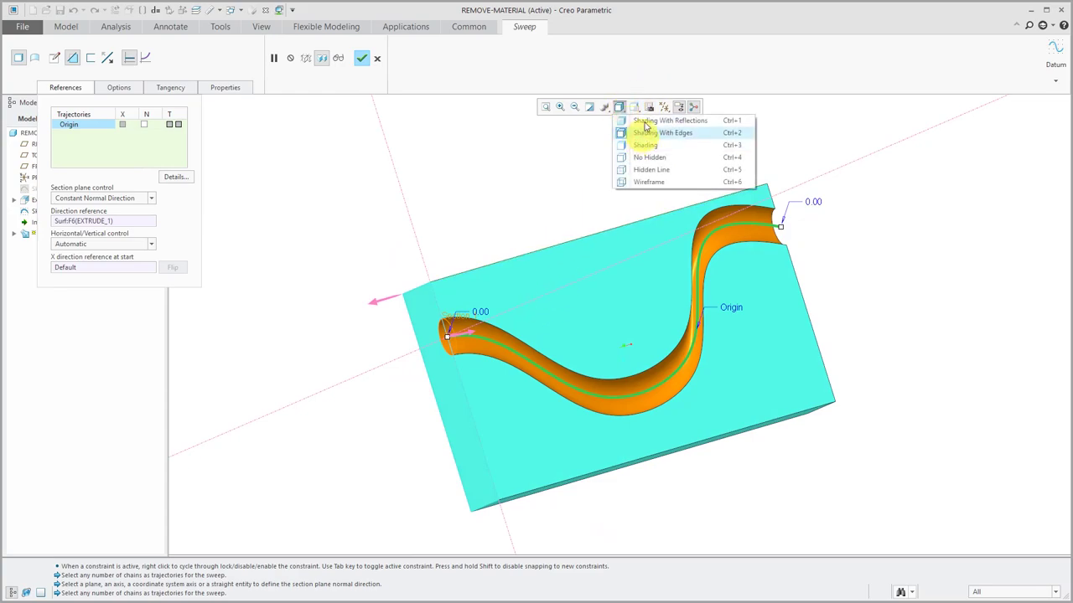
click(637, 115)
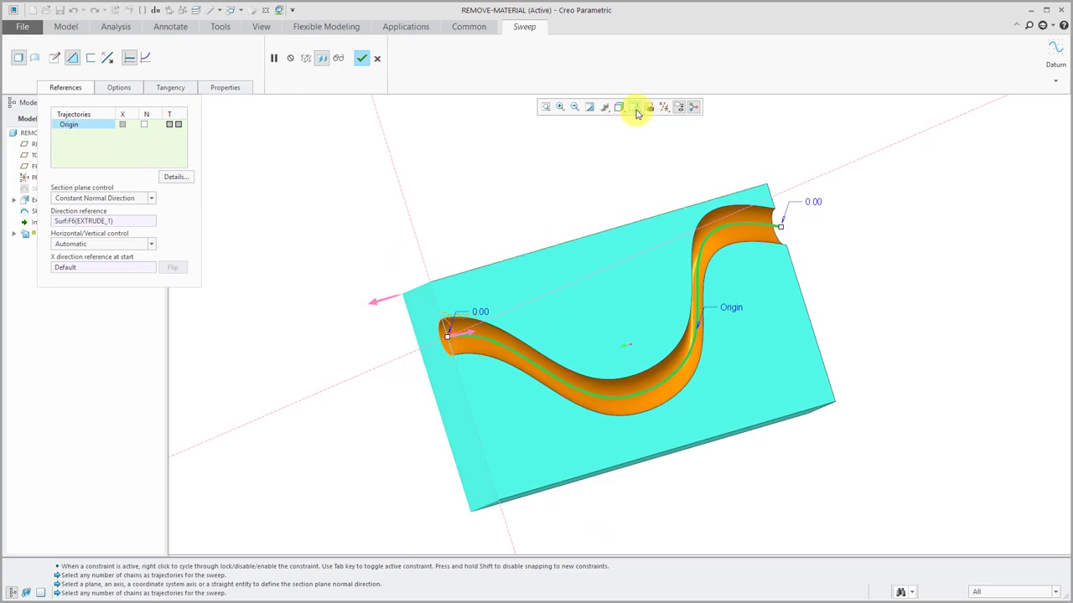
click(636, 112)
scroll(652, 152, down, 3)
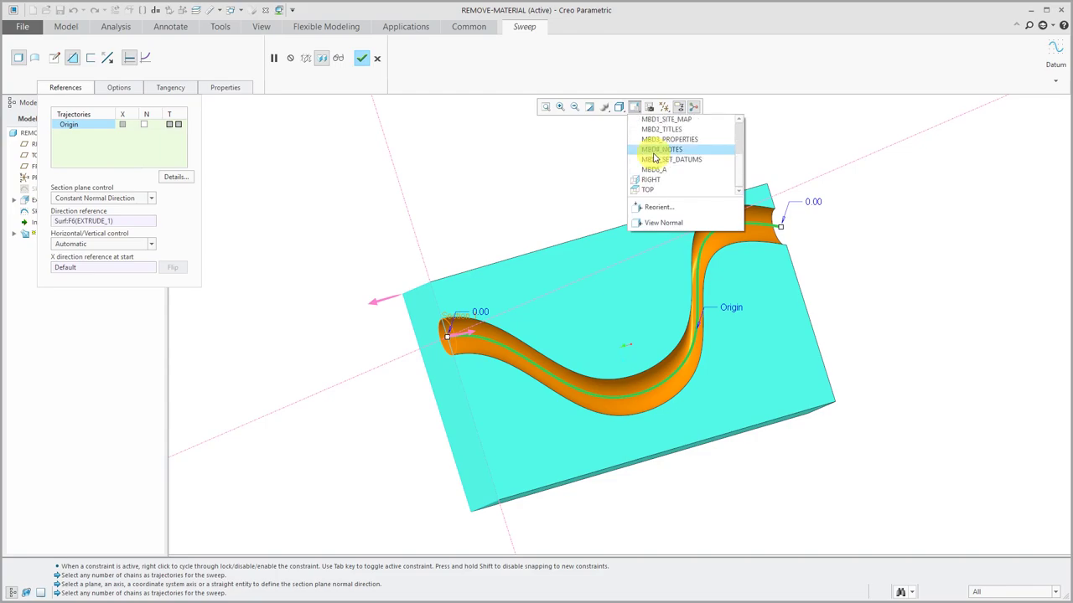
click(650, 188)
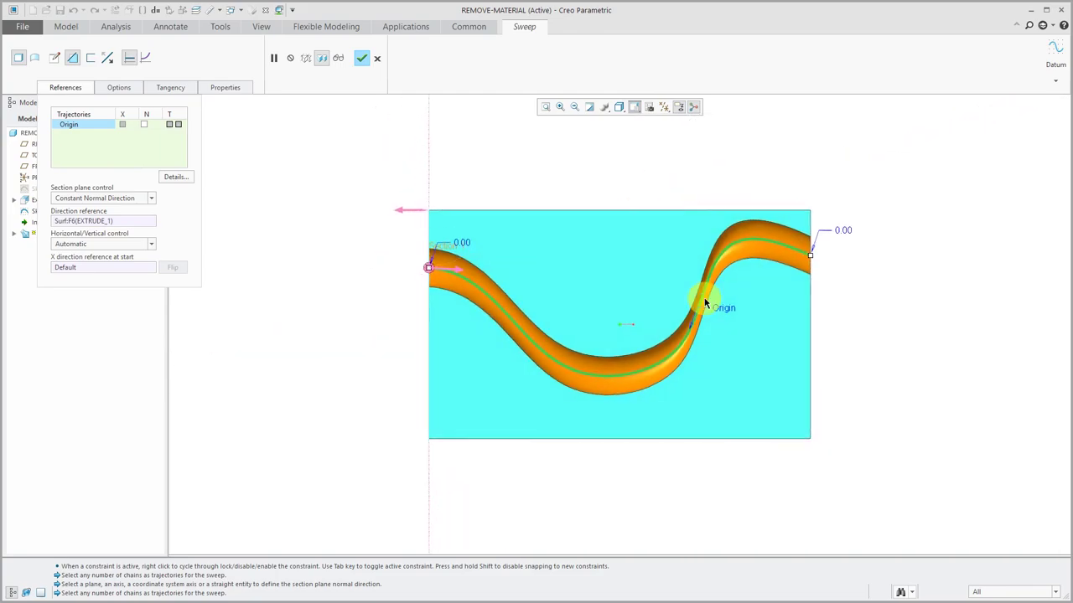
scroll(704, 297, up, 2)
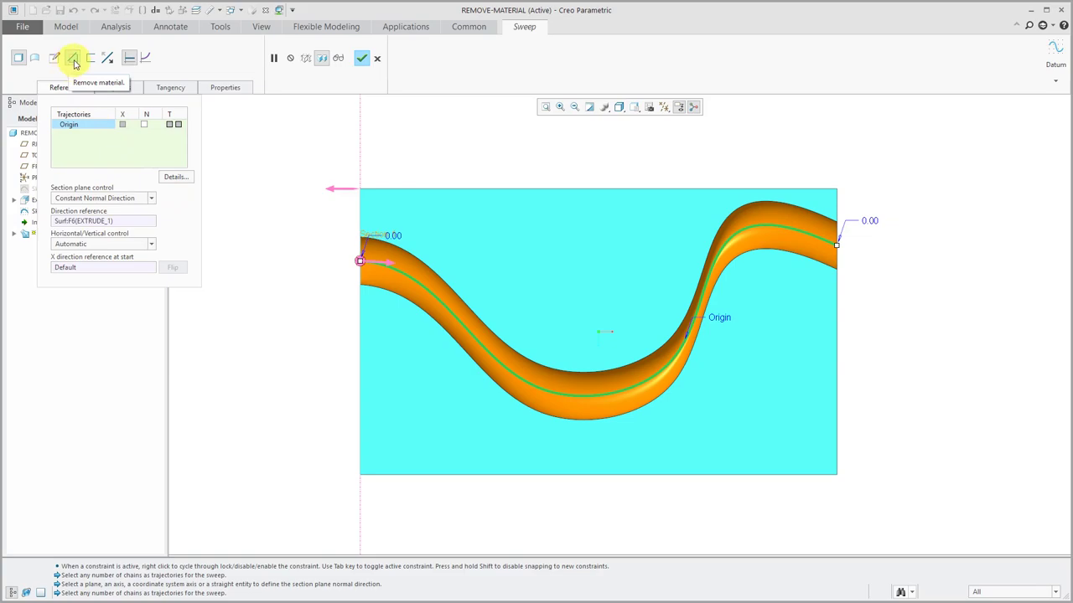
- Complete the material-removing sweep and return the block to its default orientation with nothing selected
click(361, 59)
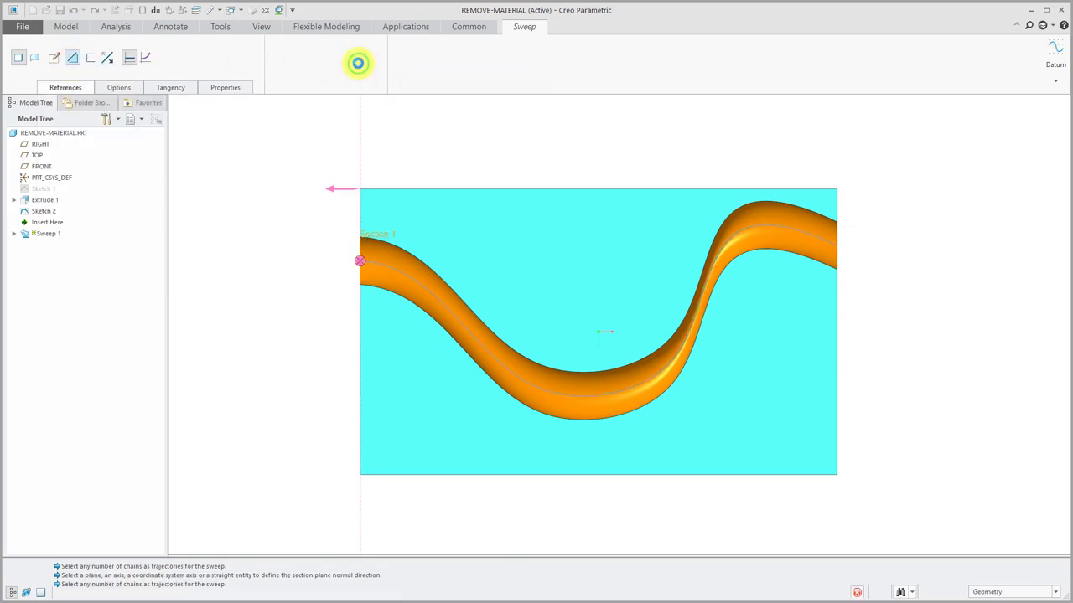
key(ctrl+d)
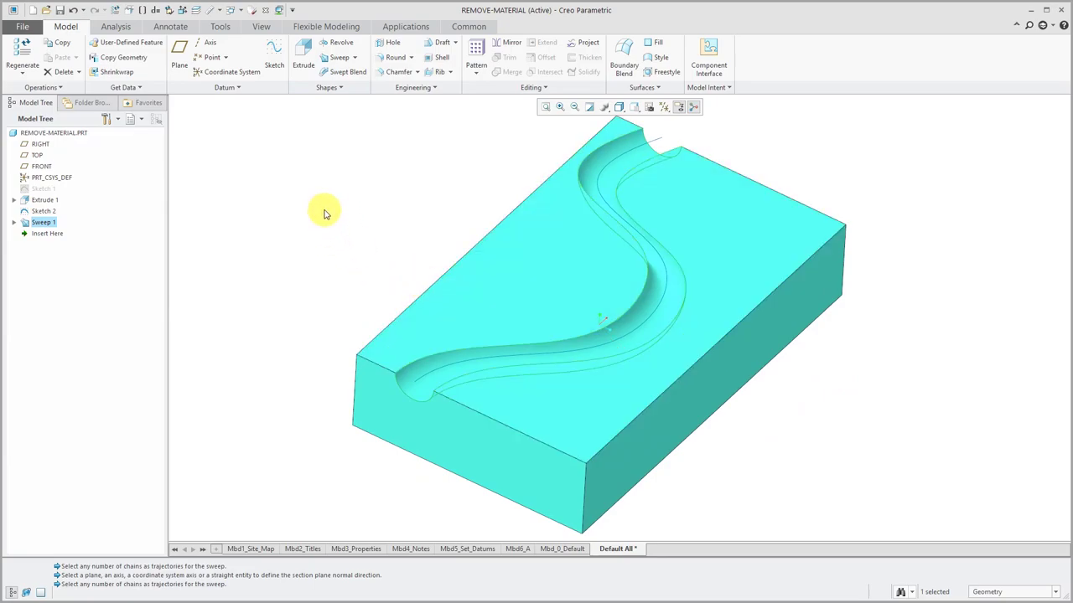
click(332, 232)
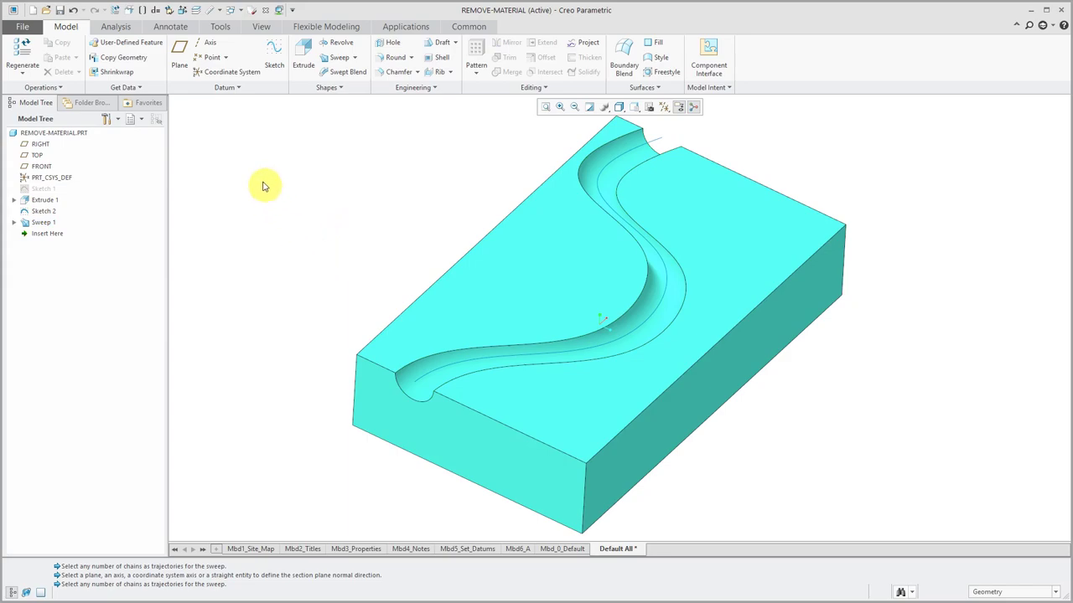
- Switch to the CURVE_FROM_EQUATION part and turn on the display of datum planes
click(233, 10)
click(256, 22)
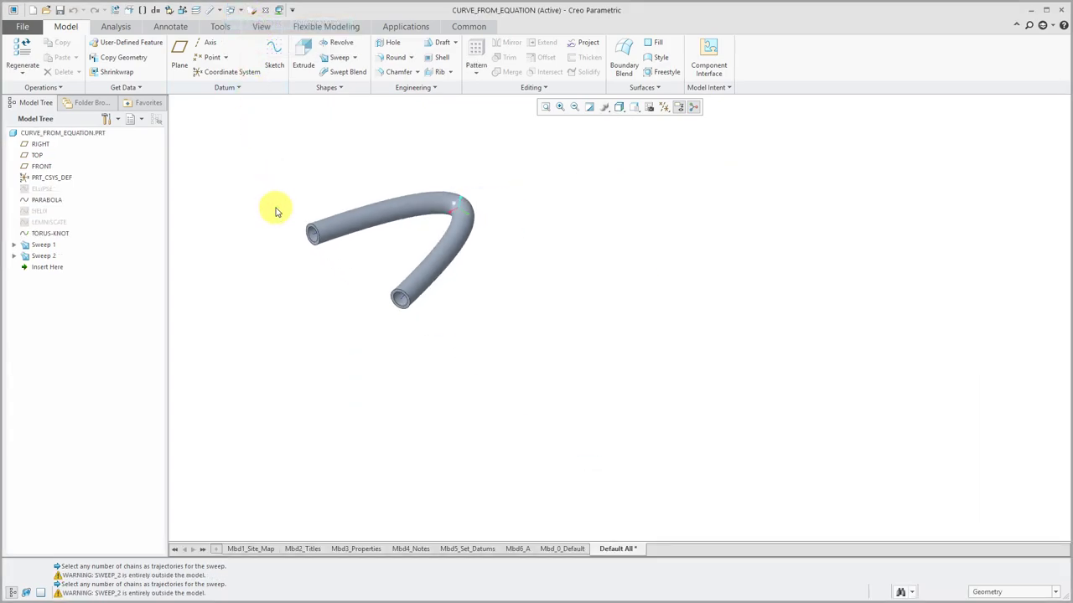
click(664, 109)
click(698, 171)
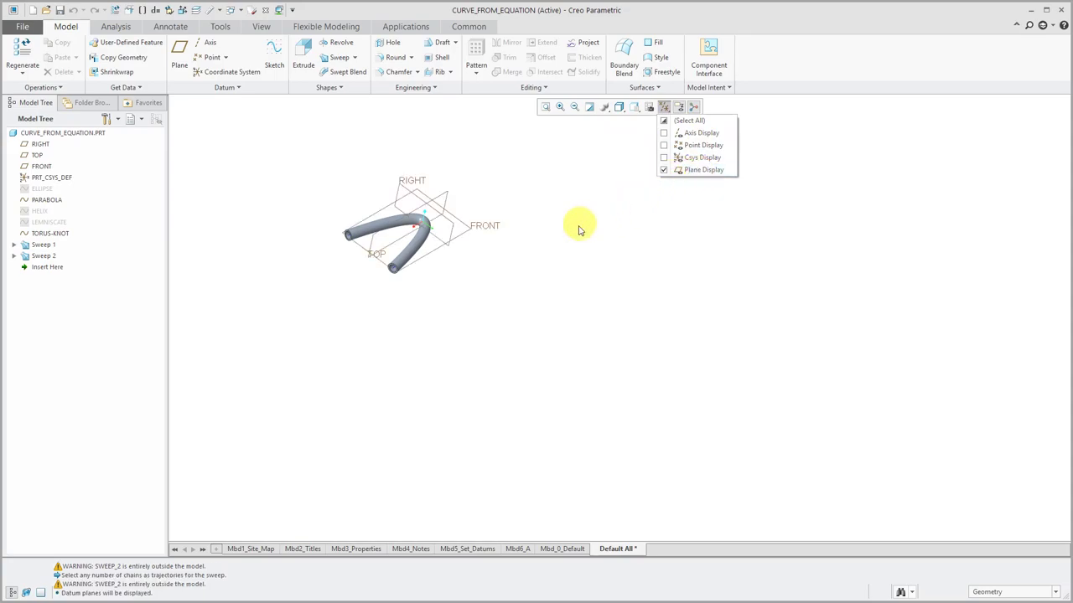
middle_drag(488, 246, 403, 196)
scroll(403, 207, up, 2)
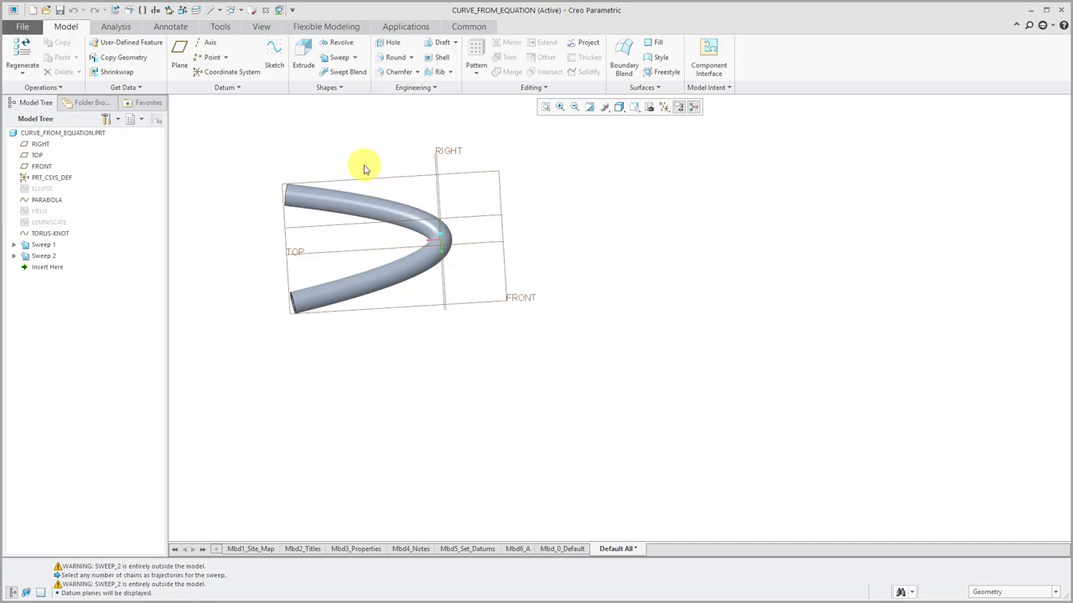
- Start a new sweep and, from within it, open a datum sketch on the FRONT plane with RIGHT as orientation reference
click(338, 59)
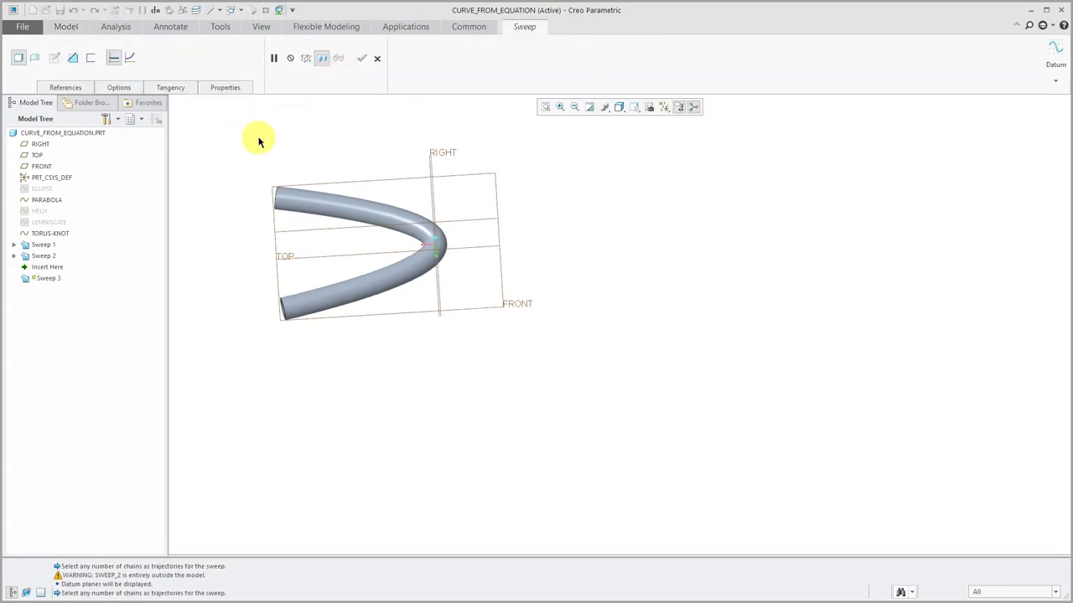
middle_drag(383, 196, 371, 194)
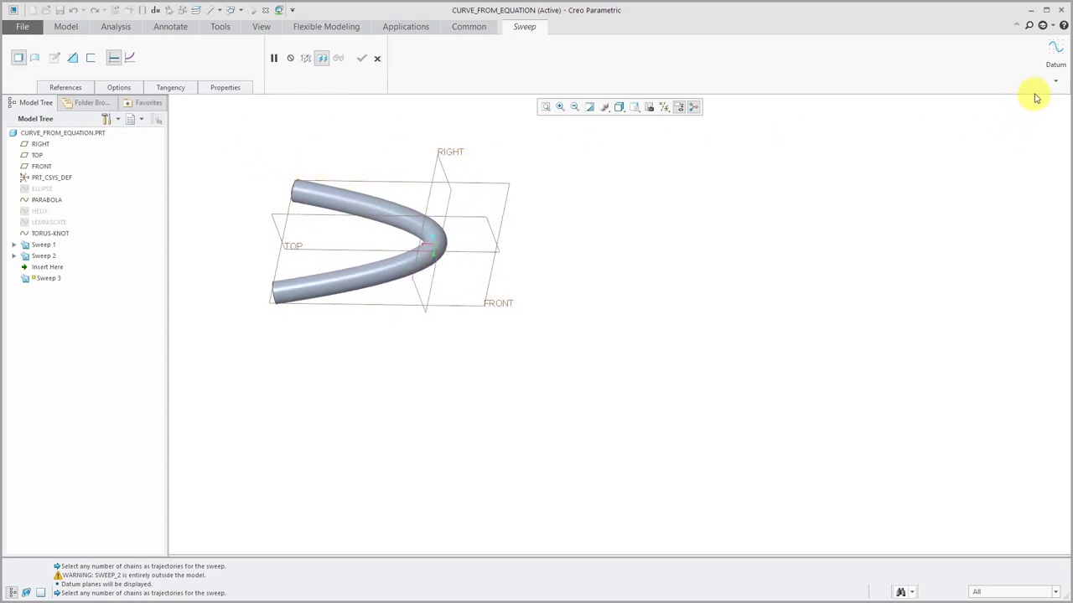
click(1058, 84)
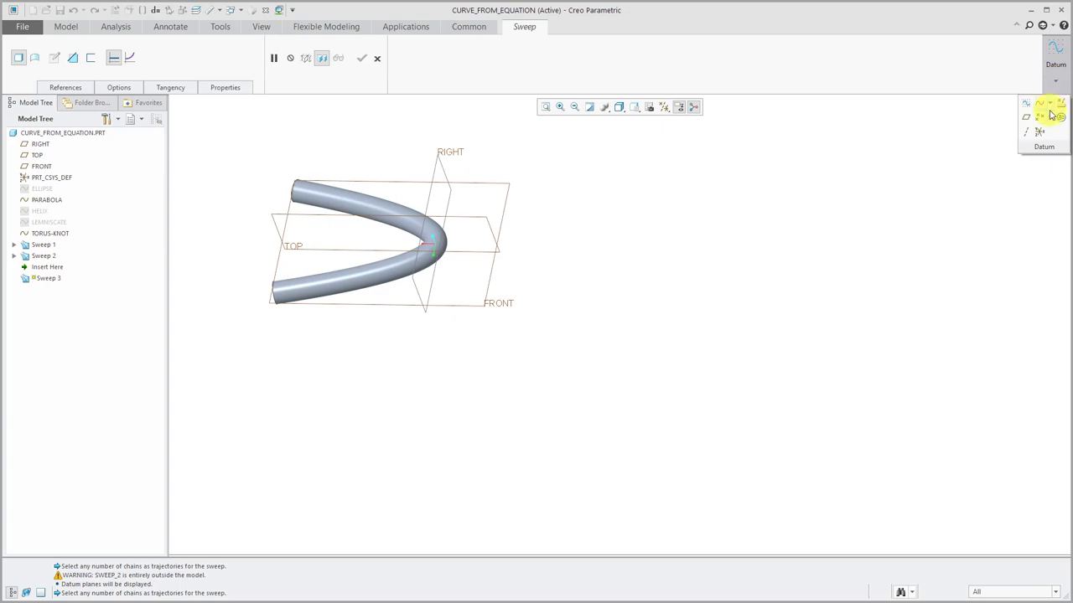
click(1053, 122)
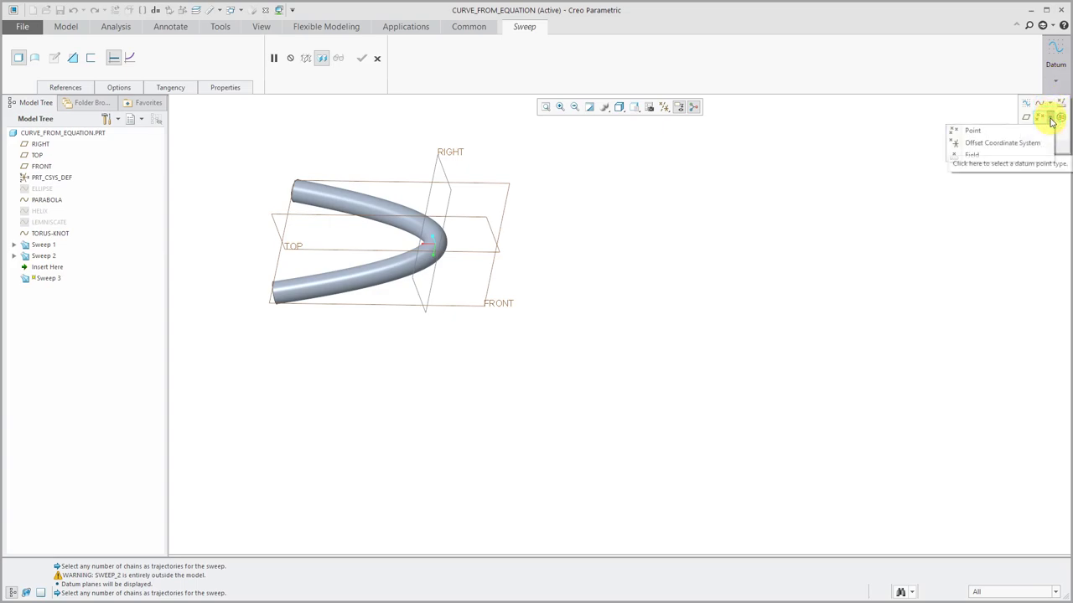
click(1053, 122)
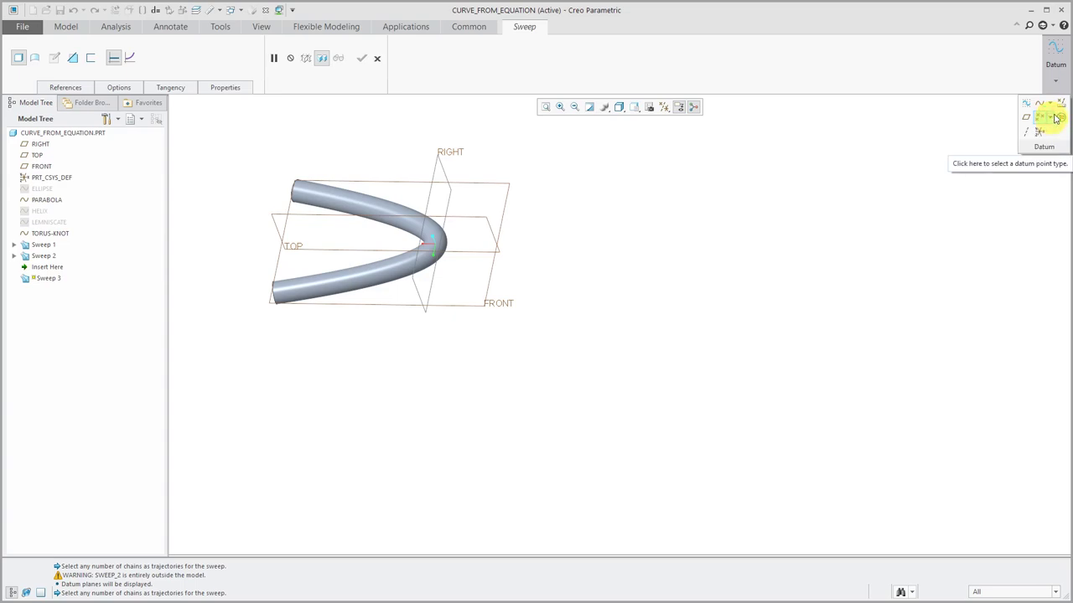
click(1053, 103)
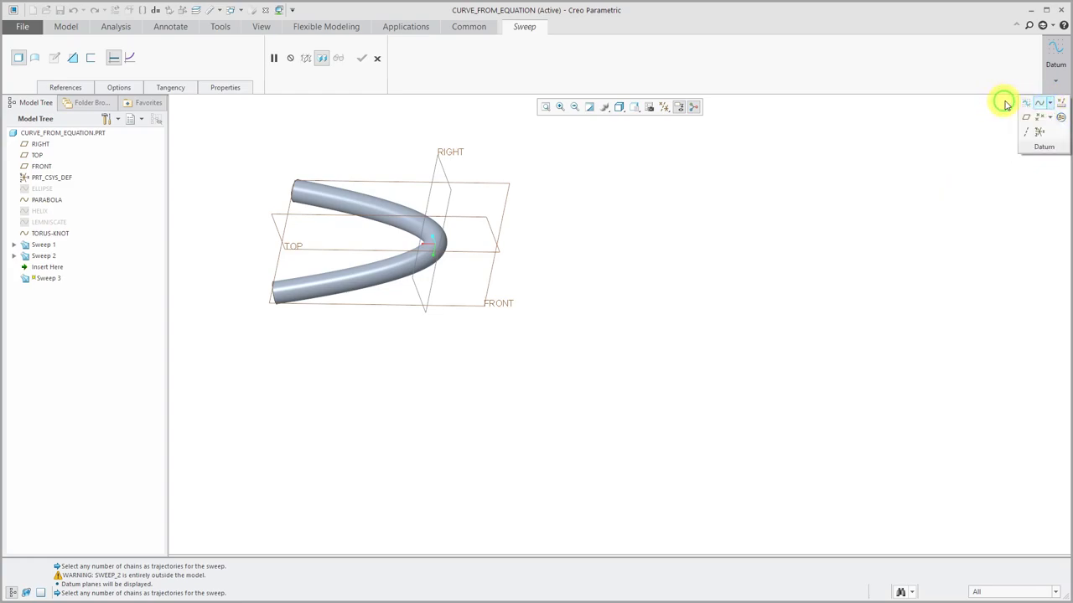
click(1025, 103)
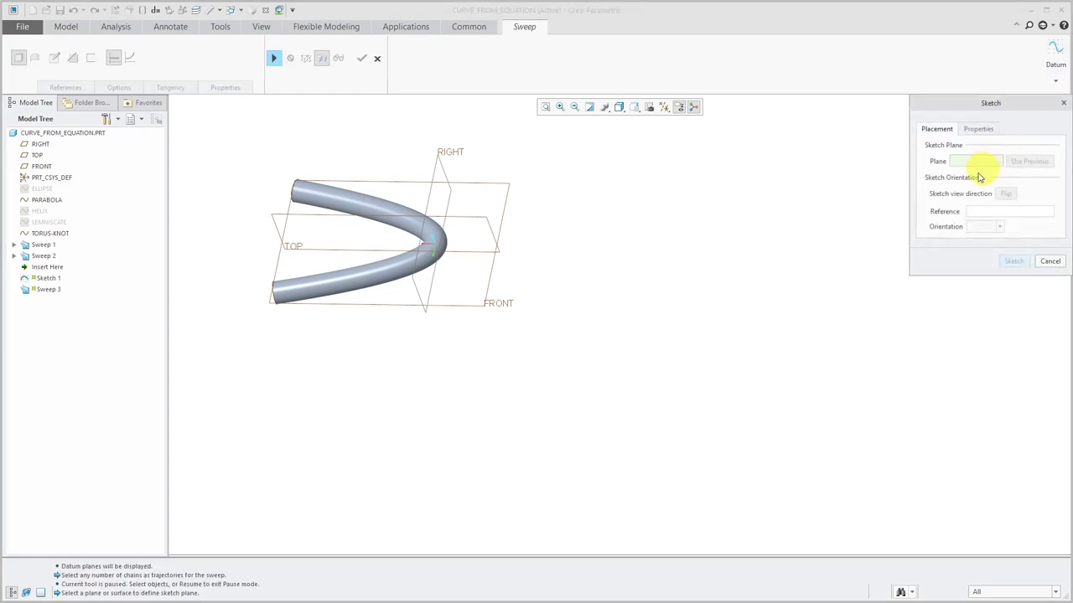
click(506, 204)
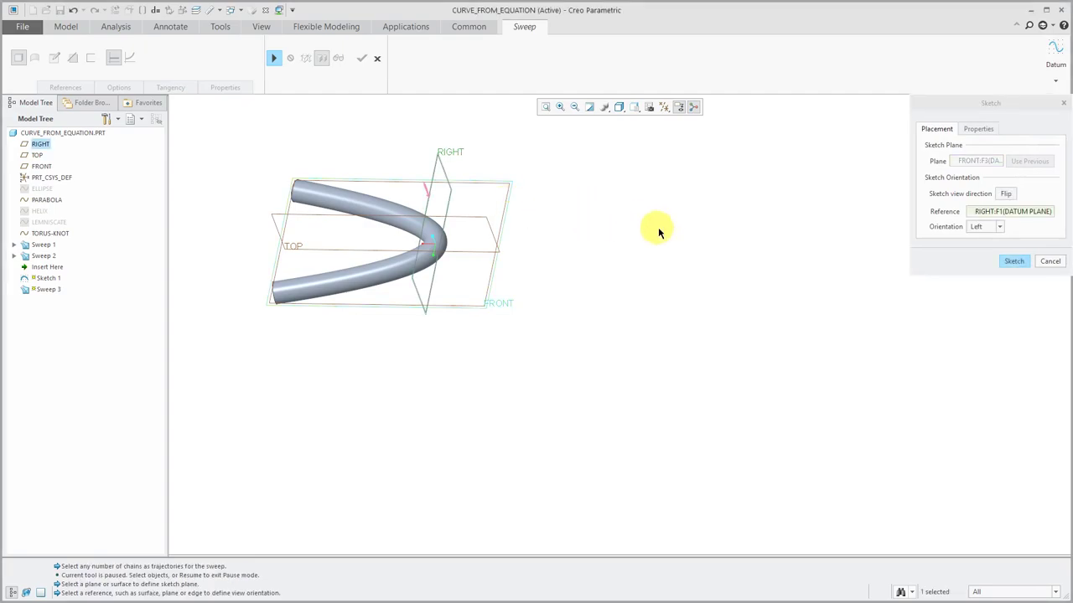
click(1008, 261)
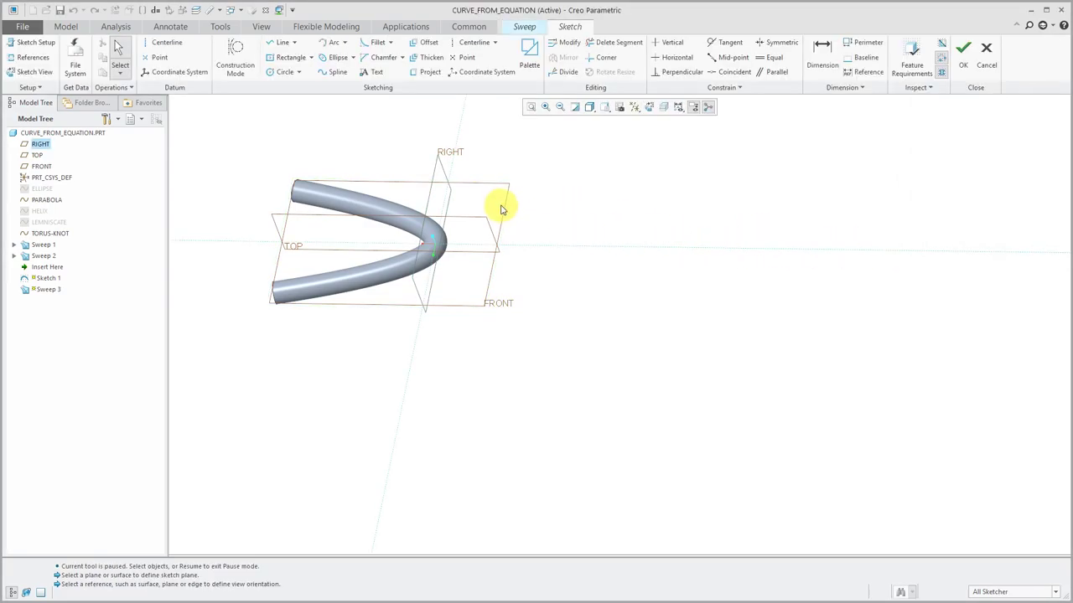
- Sketch an ellipse about 314 by 180, centered on the horizontal reference about 415 from the RIGHT plane, and finish the sketch
click(335, 62)
click(685, 248)
click(779, 249)
click(776, 205)
click(908, 174)
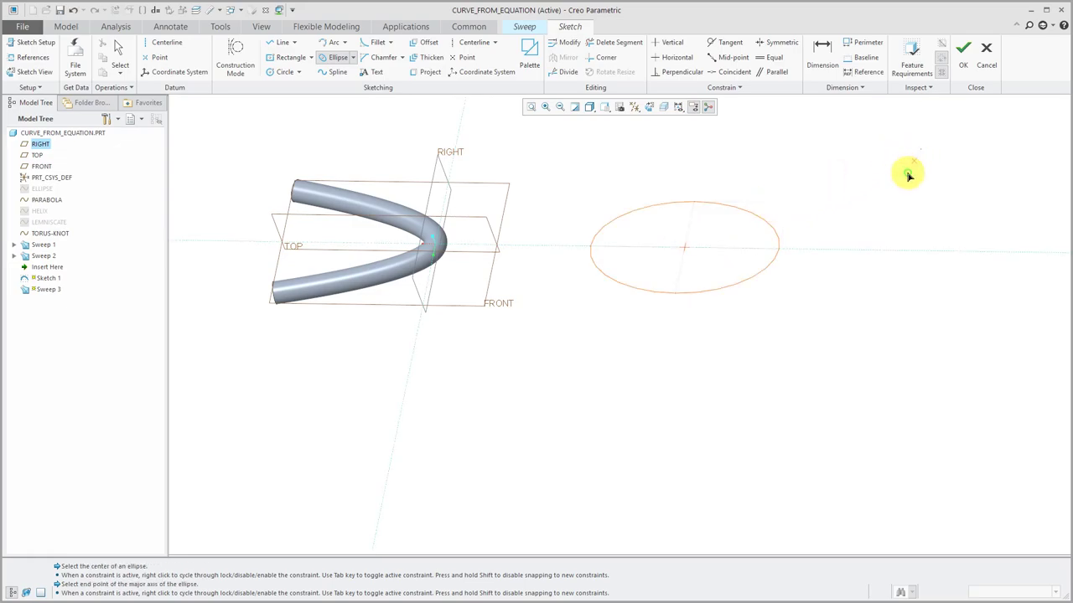
right_click(908, 175)
middle_click(888, 160)
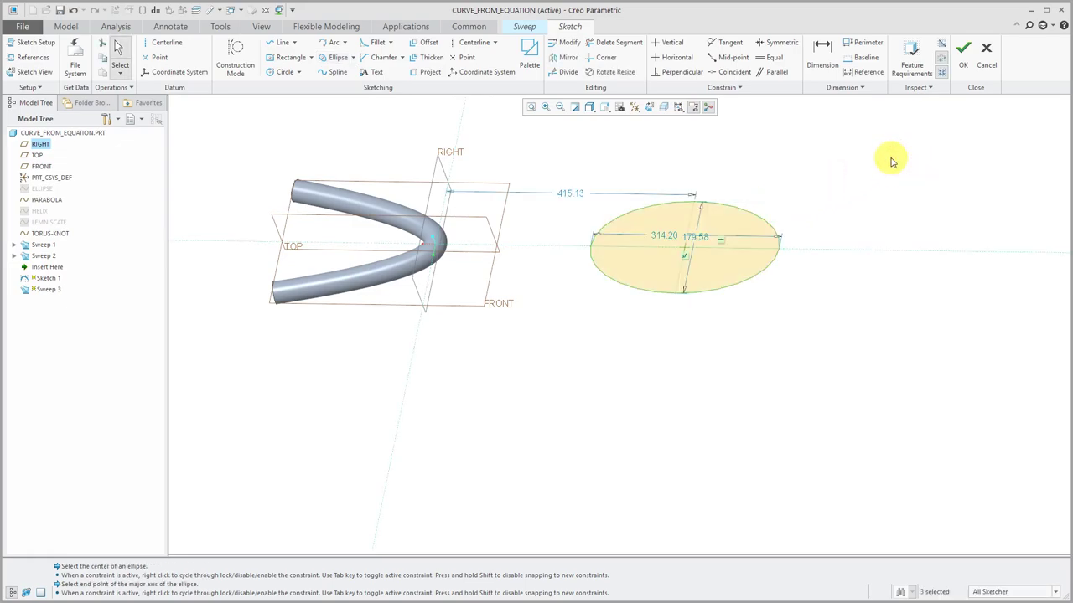
right_click(886, 178)
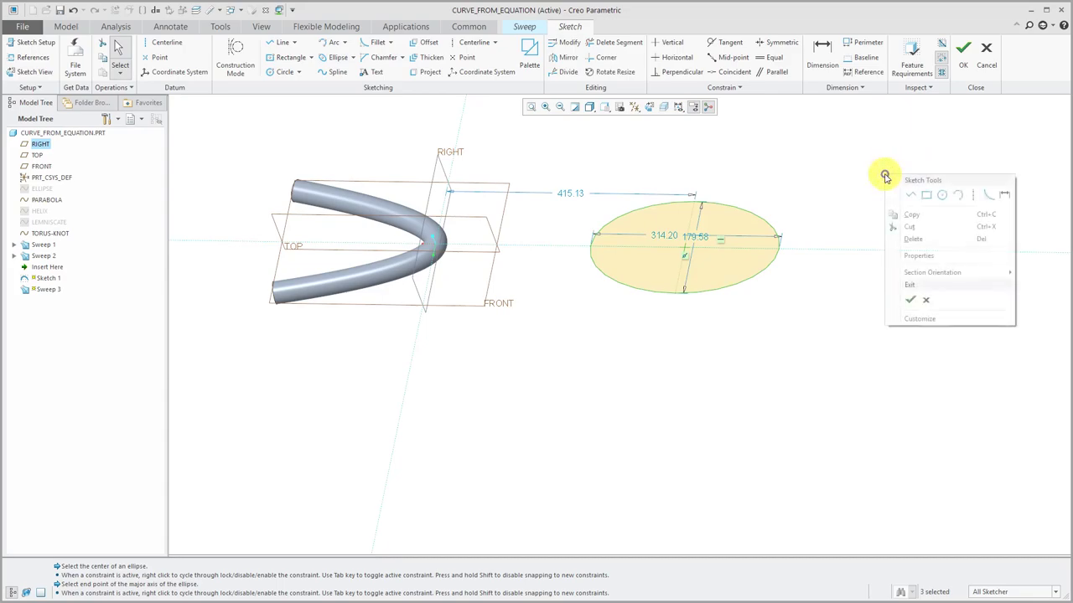
click(909, 302)
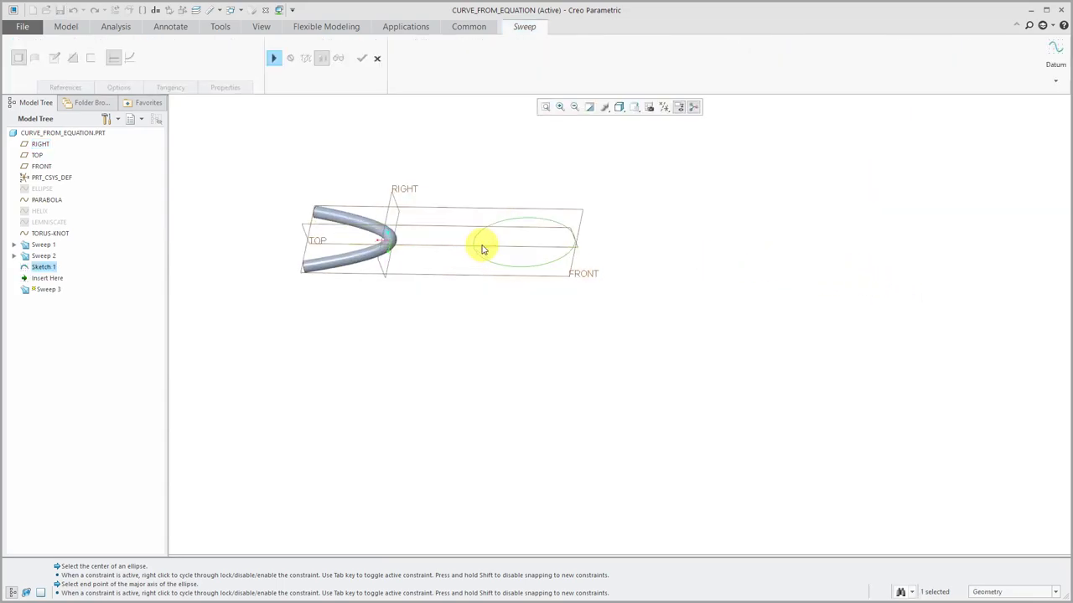
- Turn off the display of datum planes and resume the paused sweep with the sketched ellipse as its trajectory
click(666, 107)
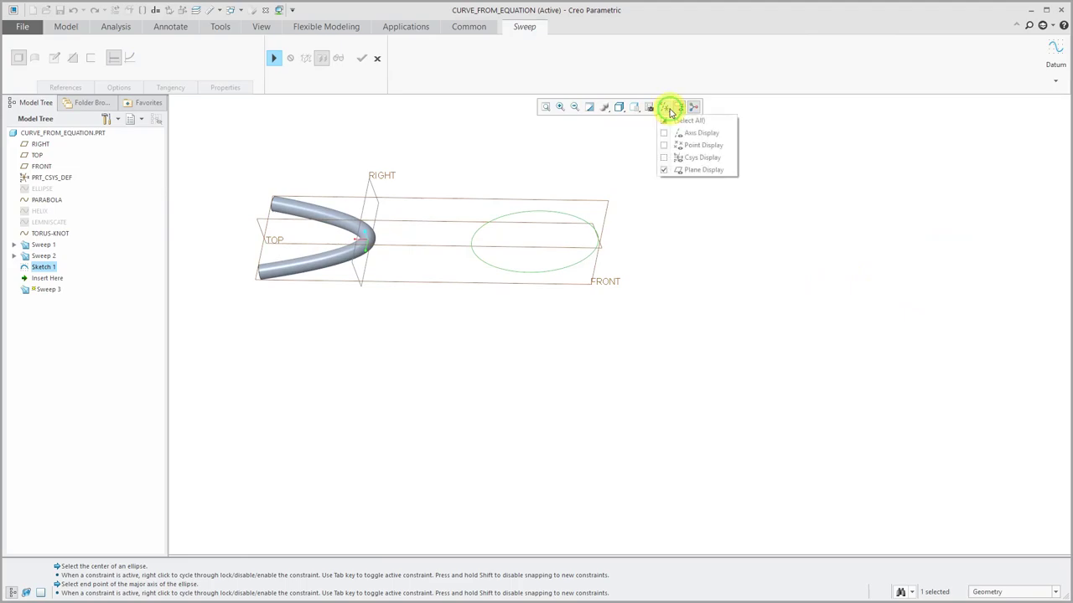
click(699, 169)
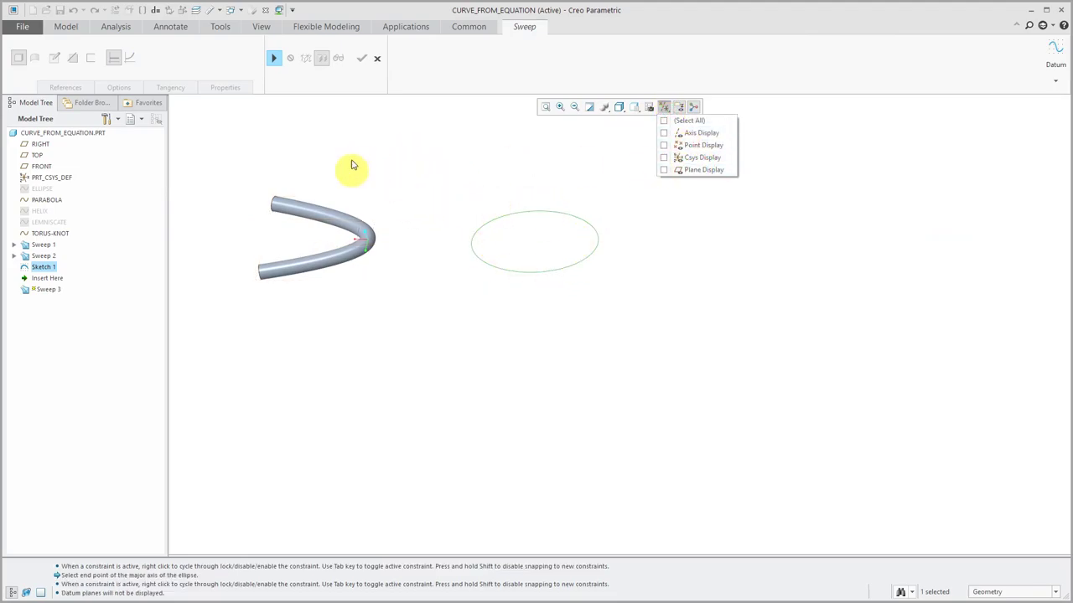
click(273, 59)
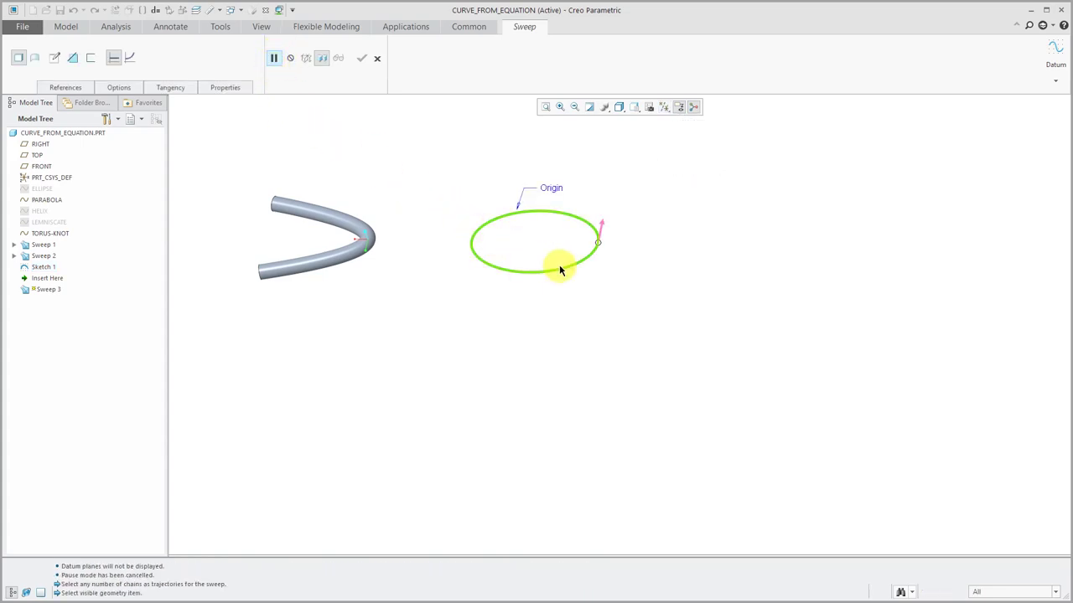
- Open the sweep section sketch and draw an ellipse about 138 by 116 centered on the trajectory's start point
scroll(512, 240, up, 2)
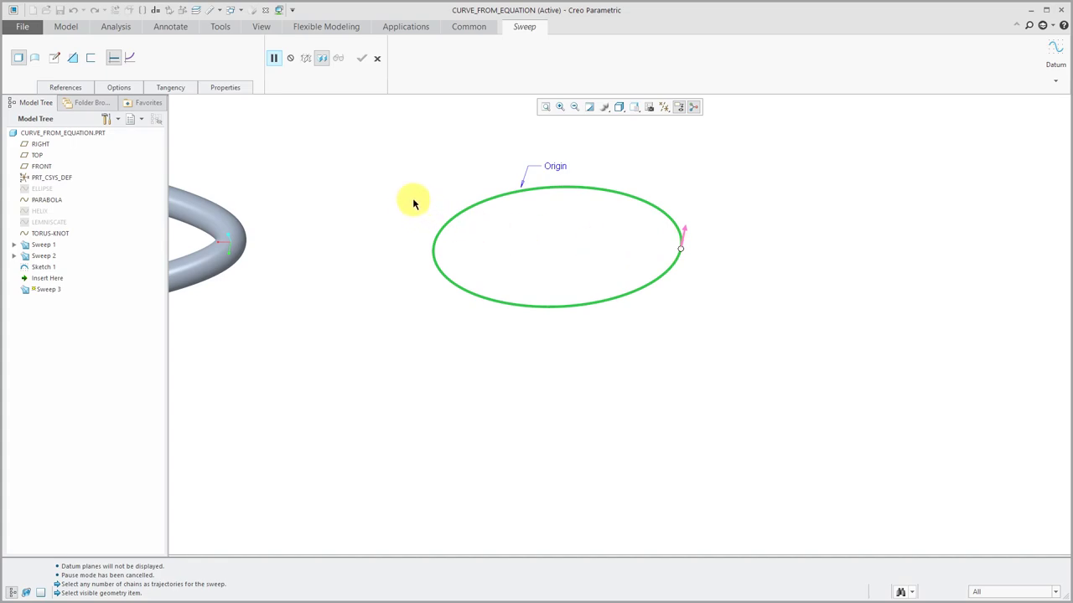
click(53, 58)
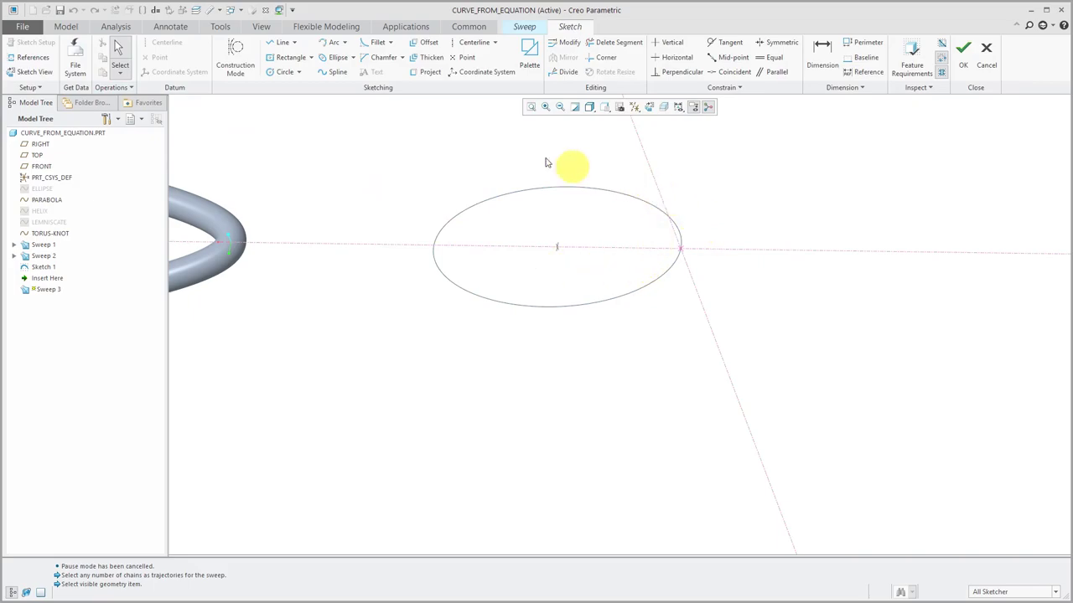
click(336, 57)
click(682, 248)
click(737, 252)
click(735, 224)
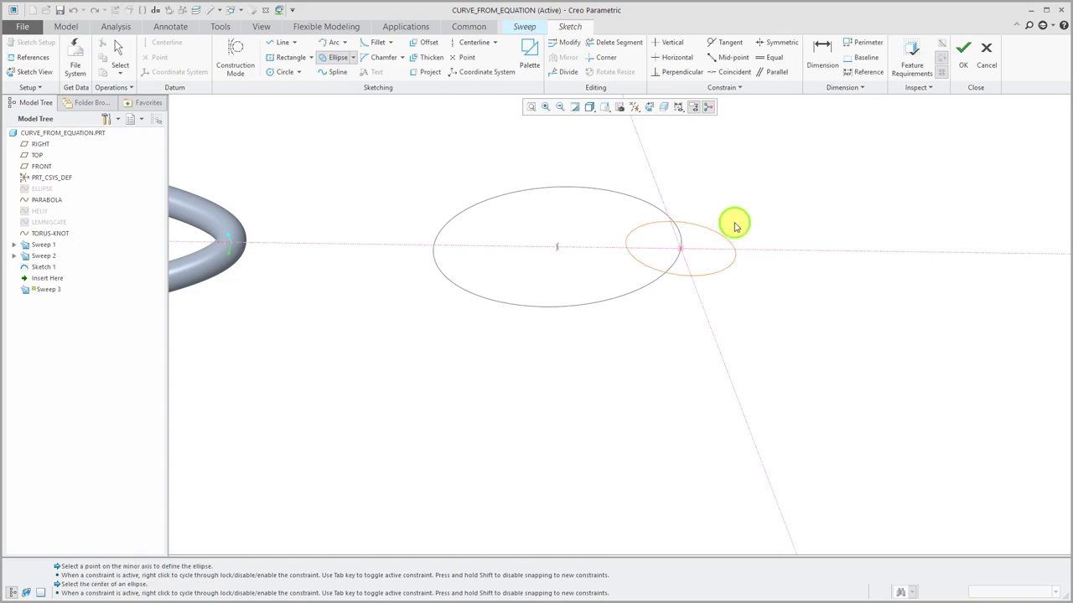
middle_click(759, 225)
scroll(716, 243, up, 2)
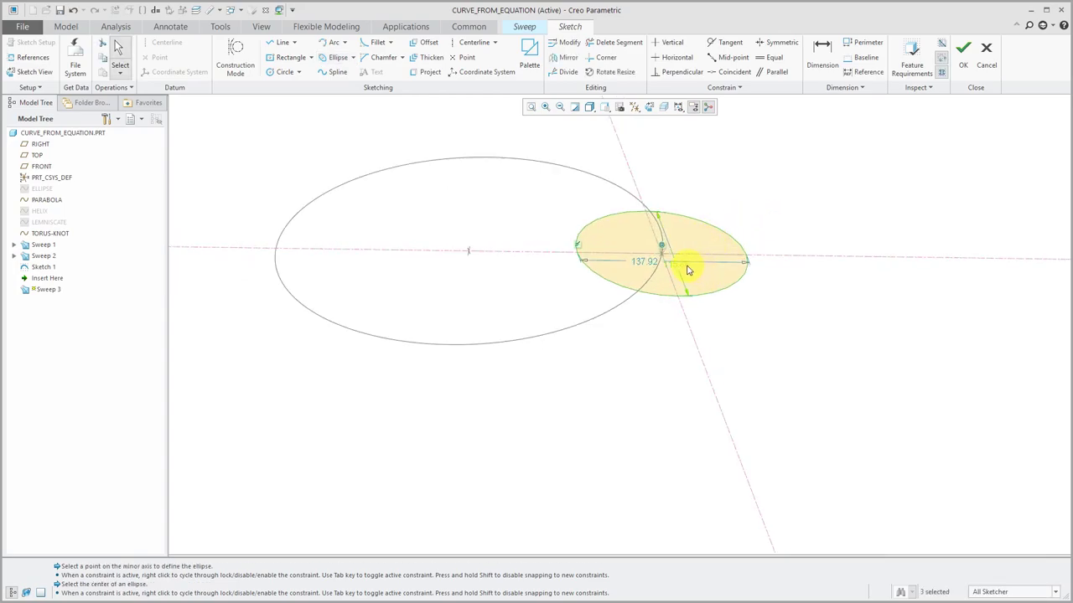
- Set the section ellipse's vertical size to 100 and its horizontal size to 150, and accept the section sketch
double_click(680, 265)
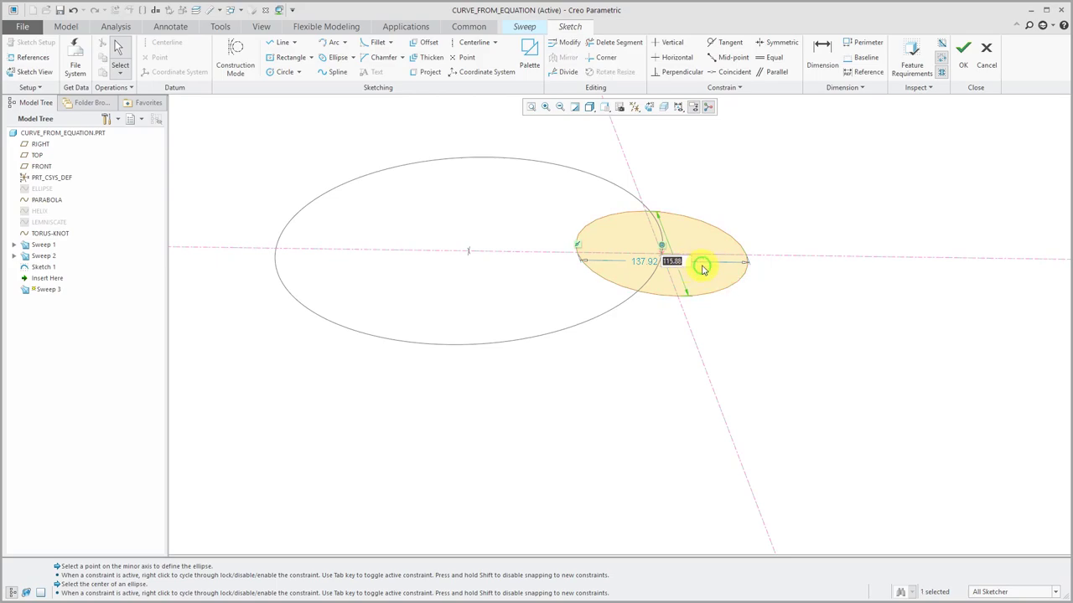
text(100)
key(Return)
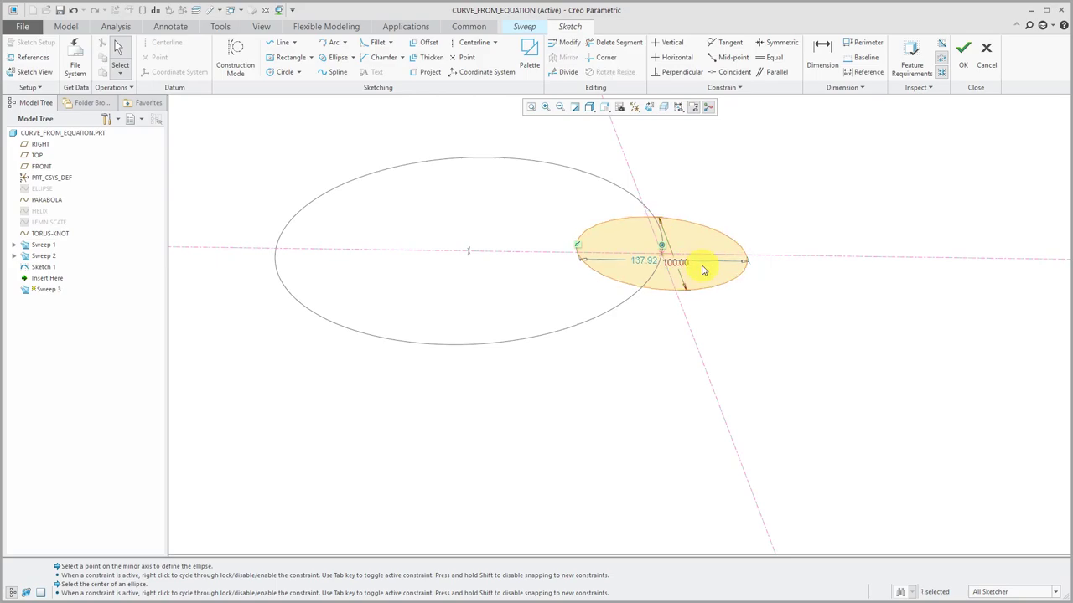
double_click(637, 263)
key(BackSpace)
key(Return)
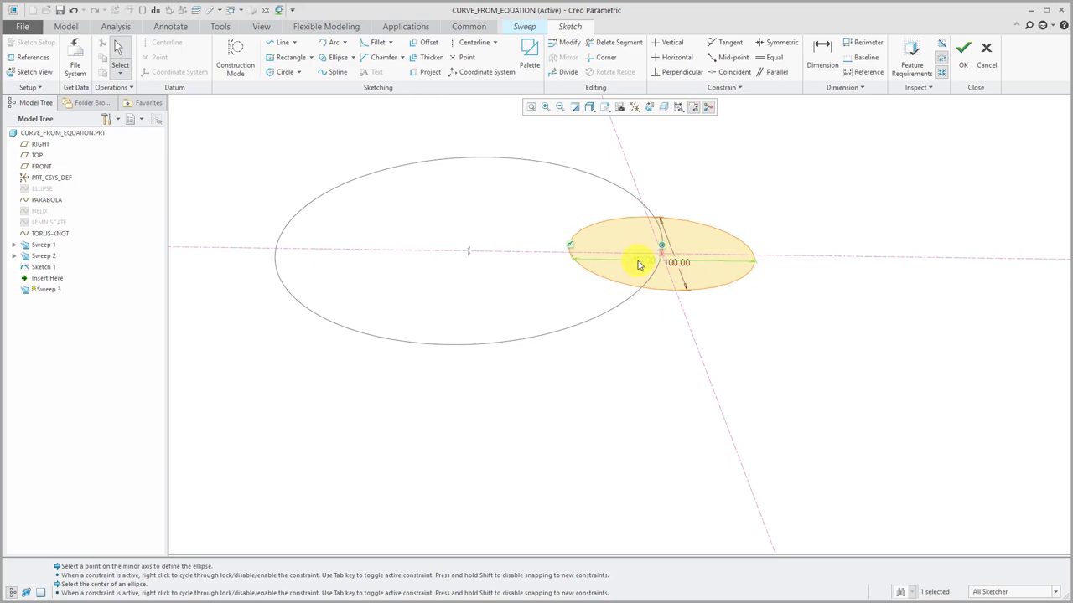
right_click(728, 183)
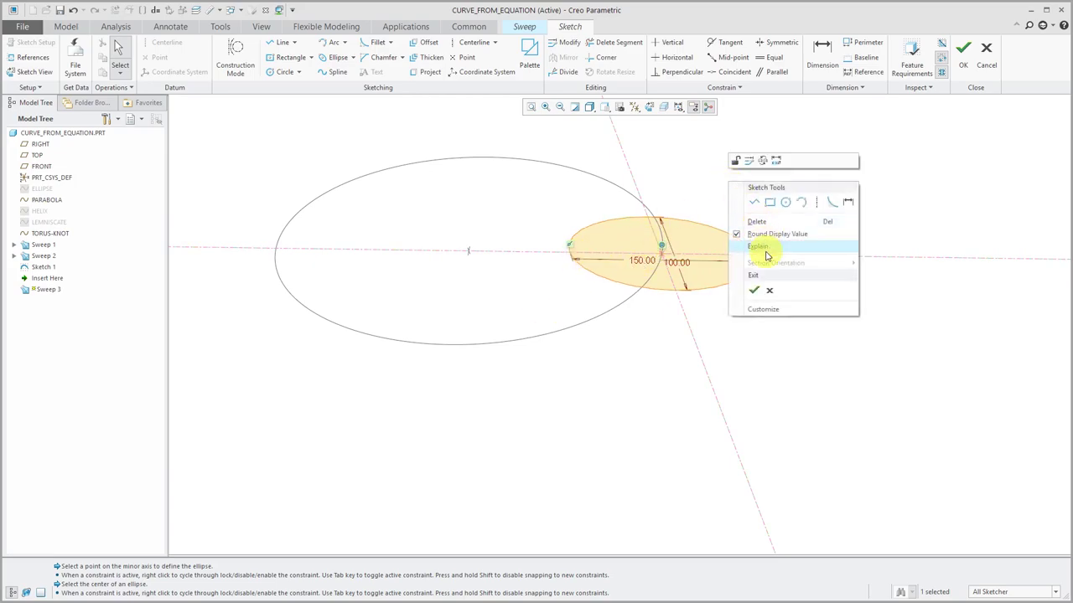
click(754, 290)
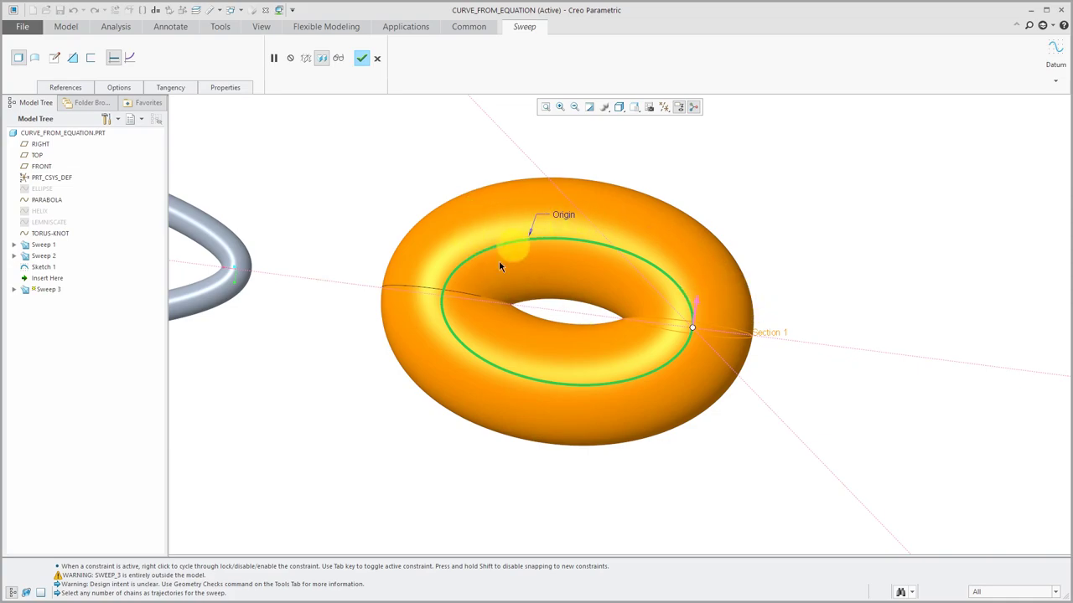
- Reopen the sweep section, set the ellipse's horizontal size to 200, and accept the sketch
click(54, 61)
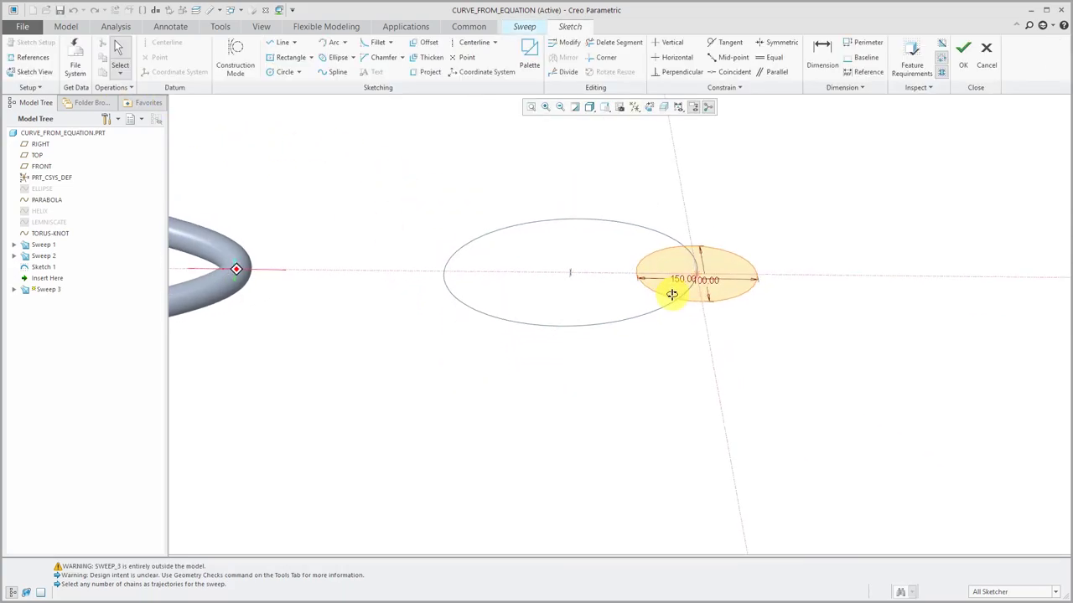
scroll(672, 289, down, 3)
click(664, 276)
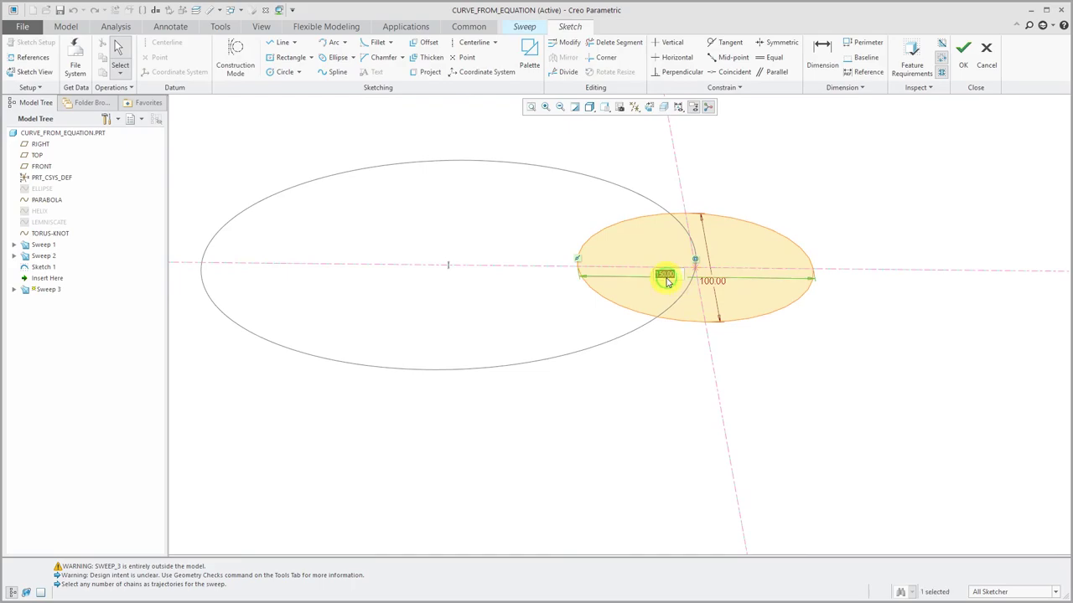
text(200)
key(Return)
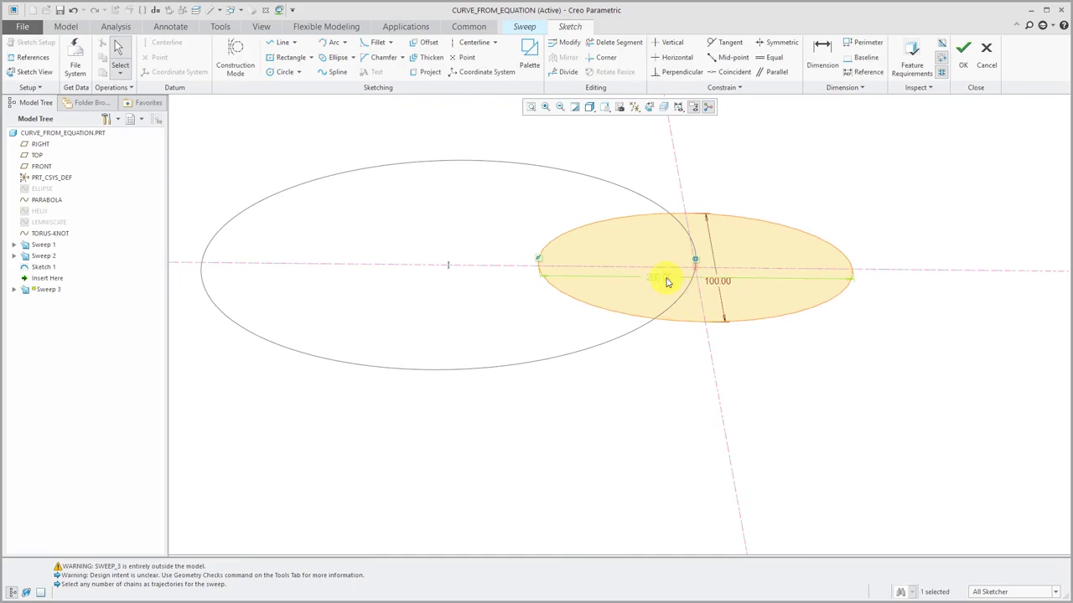
click(962, 50)
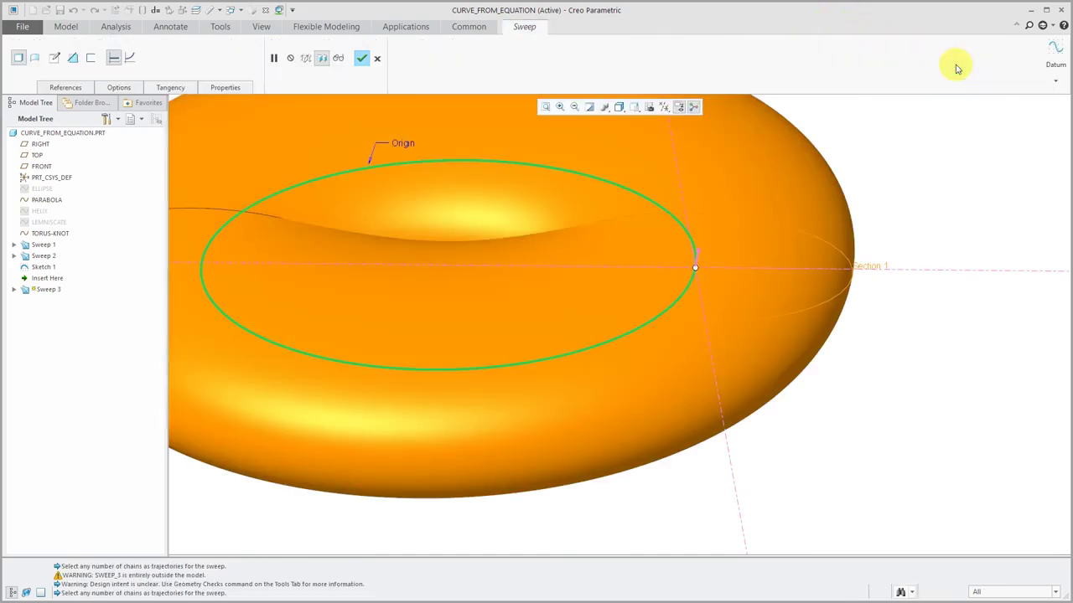
- Inspect the self-overlapping sweep preview, complete the sweep and clear the selection
scroll(742, 209, up, 4)
middle_drag(662, 196, 659, 248)
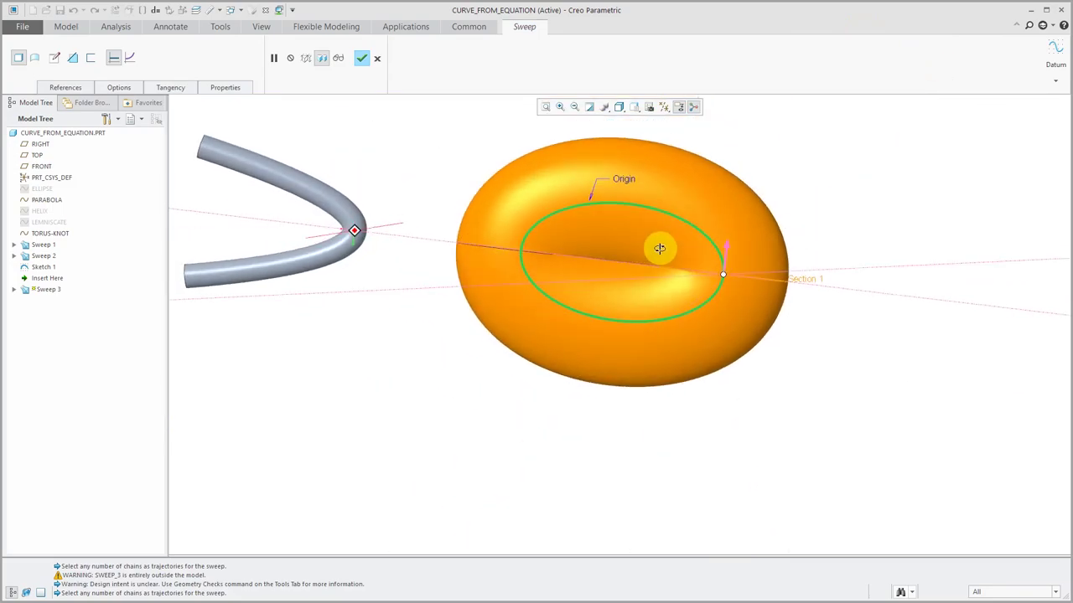
scroll(639, 223, down, 2)
scroll(640, 223, up, 1)
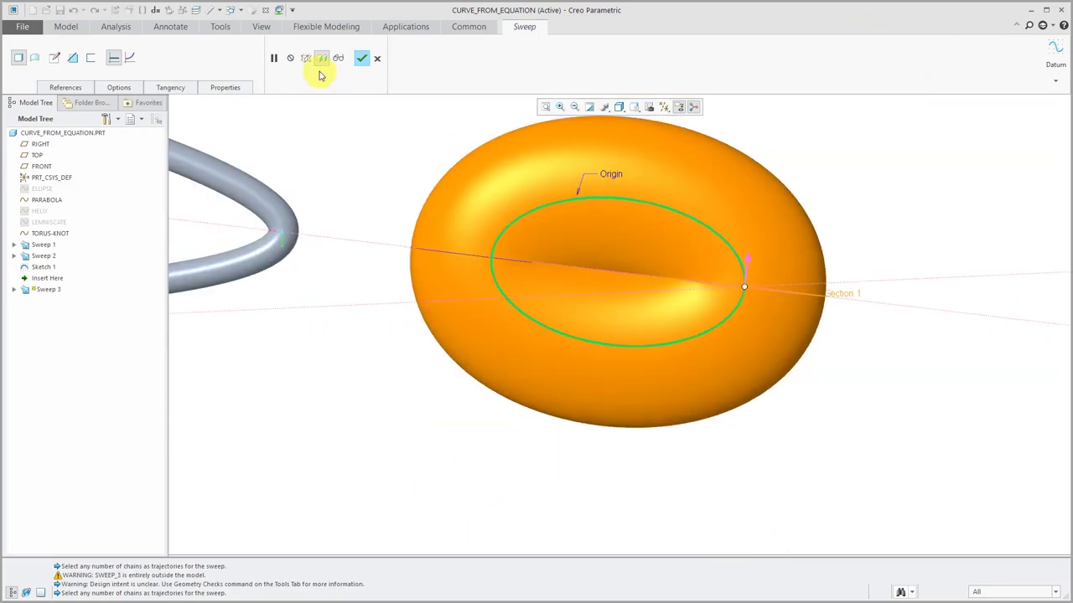
click(362, 58)
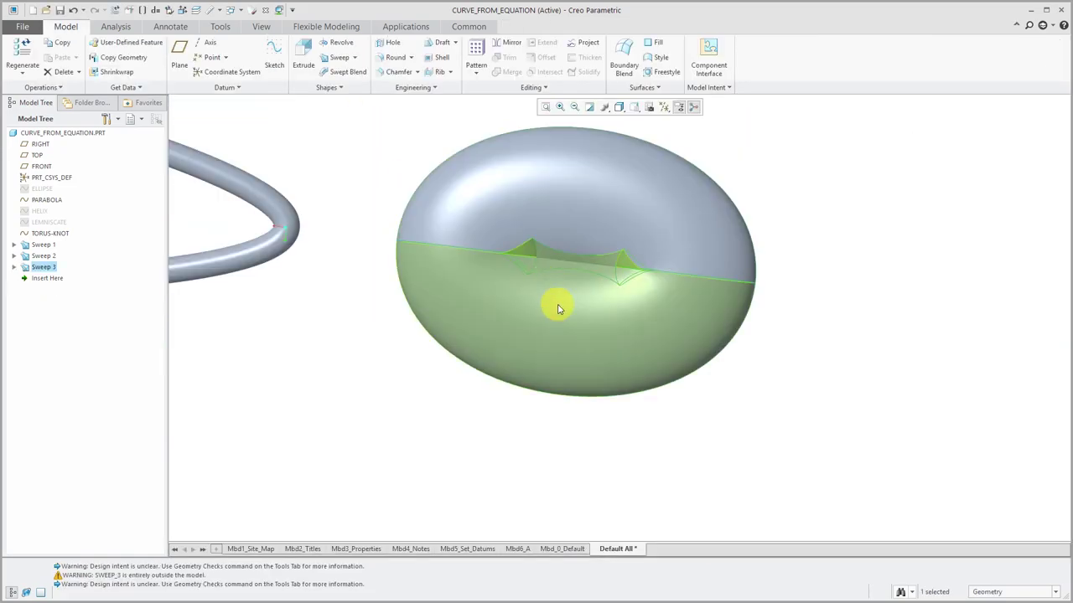
scroll(564, 289, up, 2)
scroll(569, 249, down, 2)
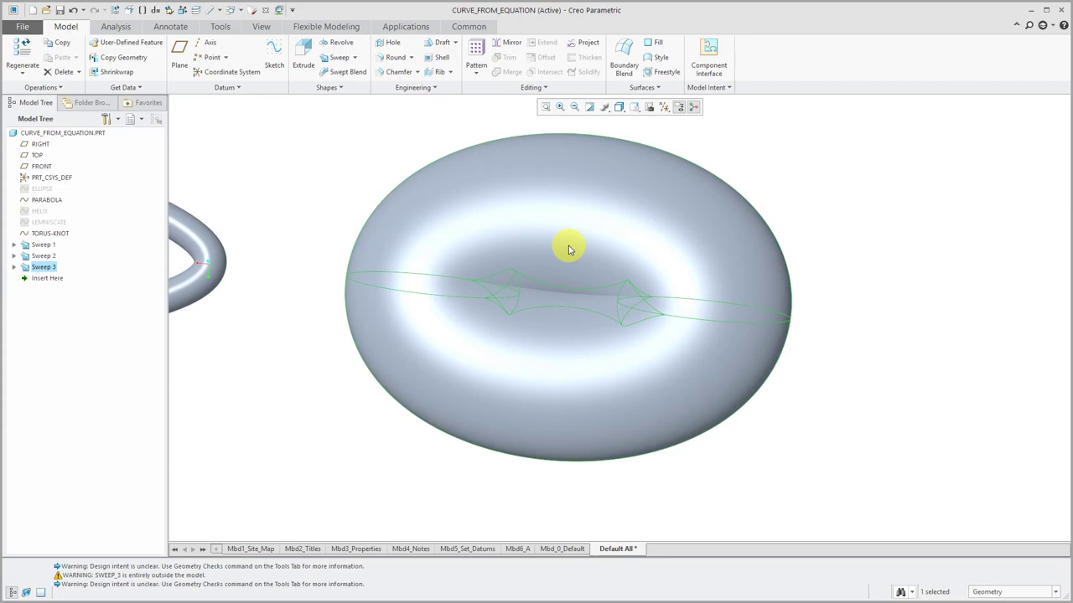
click(347, 160)
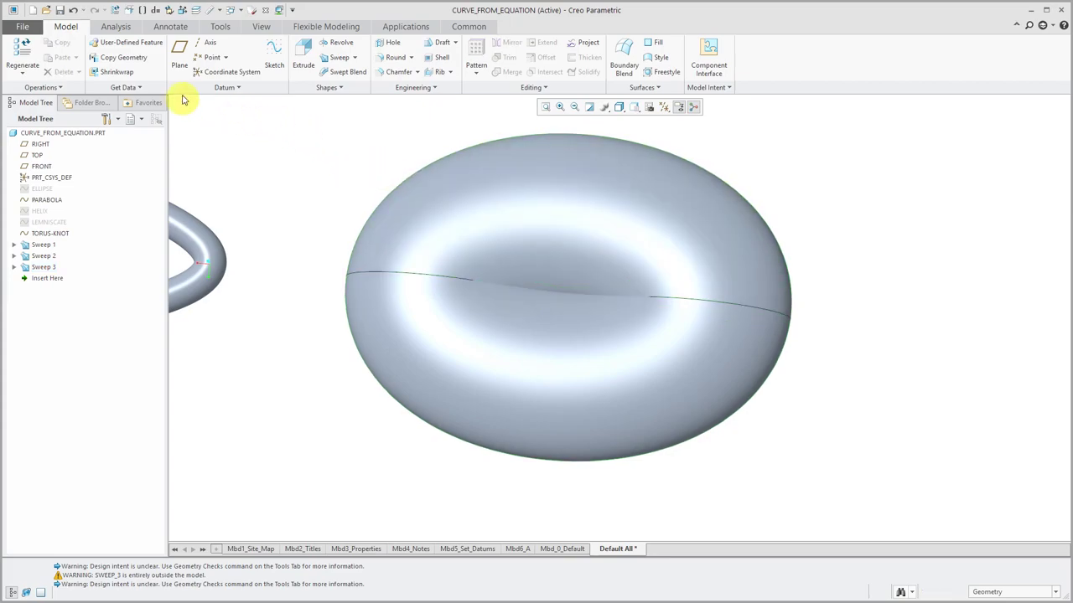
- Switch to the MERGE-ENDS part and turn on the display of datum planes
click(231, 10)
click(261, 38)
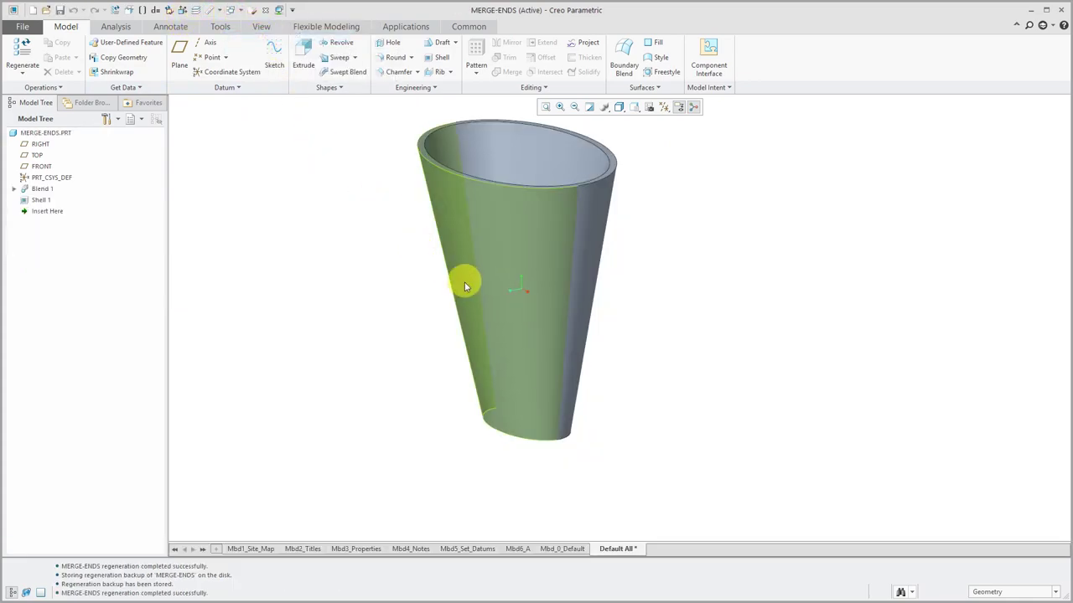
click(665, 107)
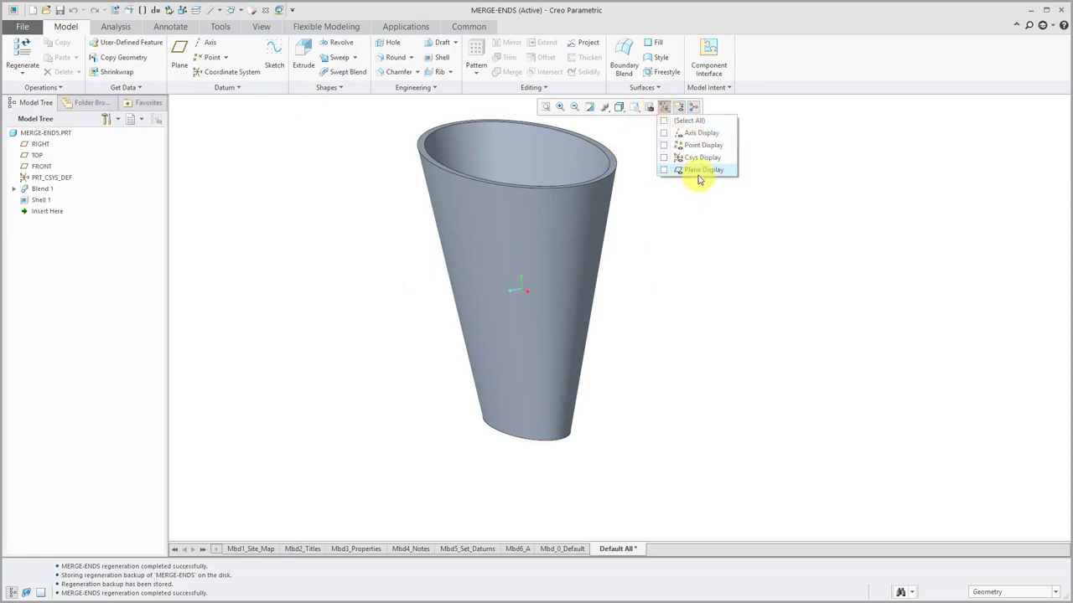
click(699, 170)
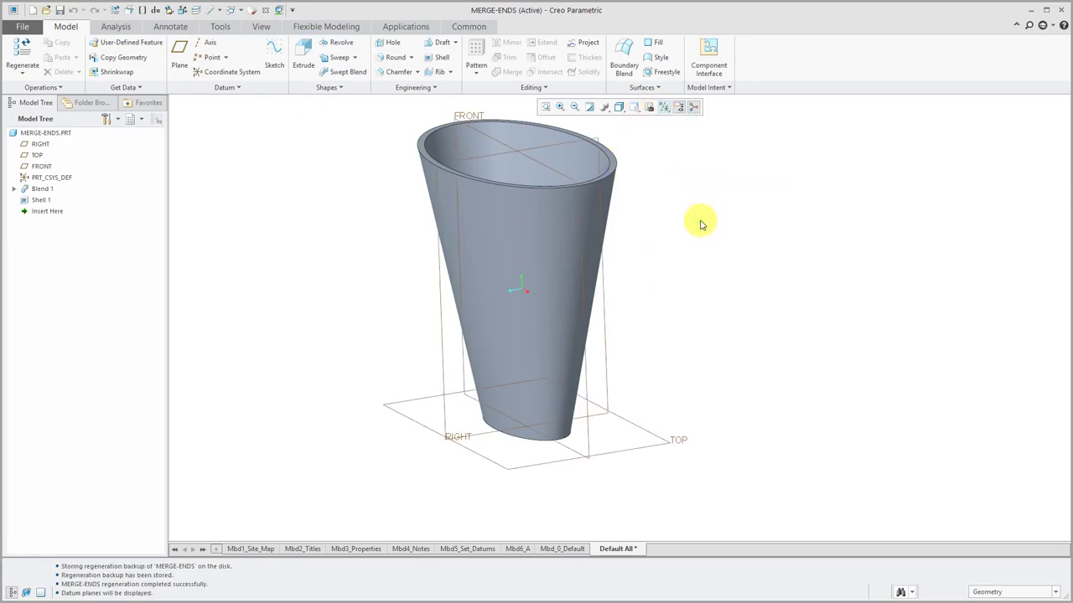
- Start a sketch on the RIGHT plane with TOP as the top orientation reference, and orient the sketching plane parallel to the screen
mouse_move(556, 197)
middle_down()
mouse_move(556, 249)
mouse_move(558, 196)
mouse_move(545, 202)
middle_up()
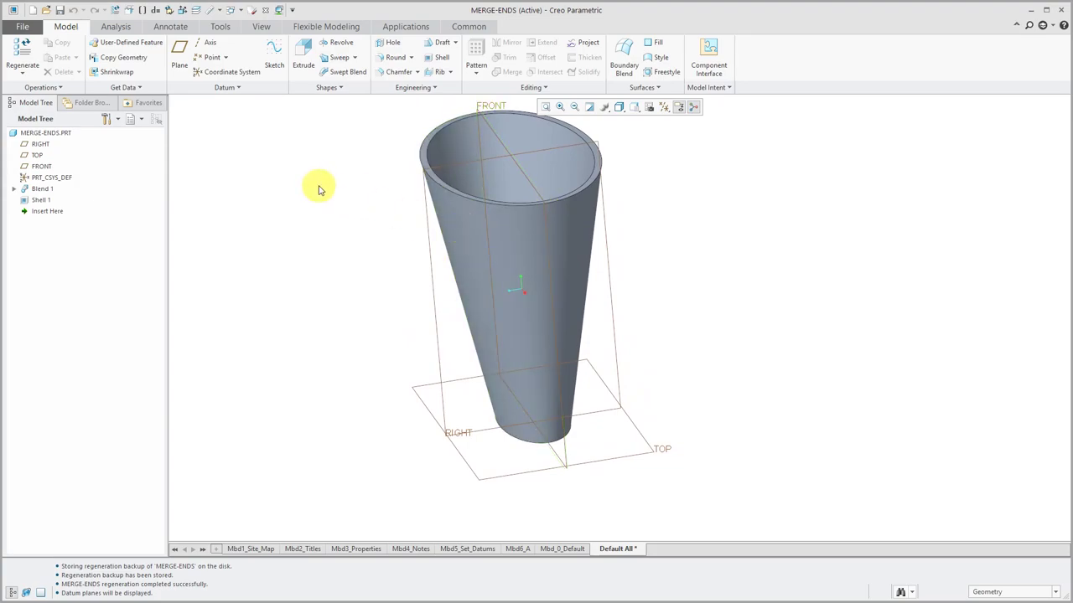
click(274, 57)
click(426, 285)
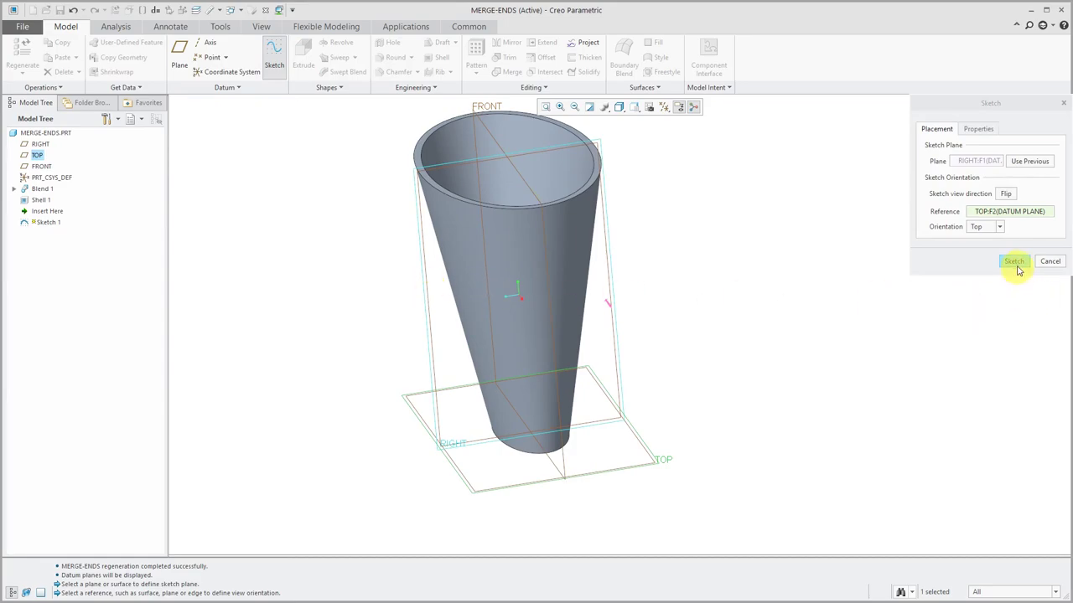
click(1015, 264)
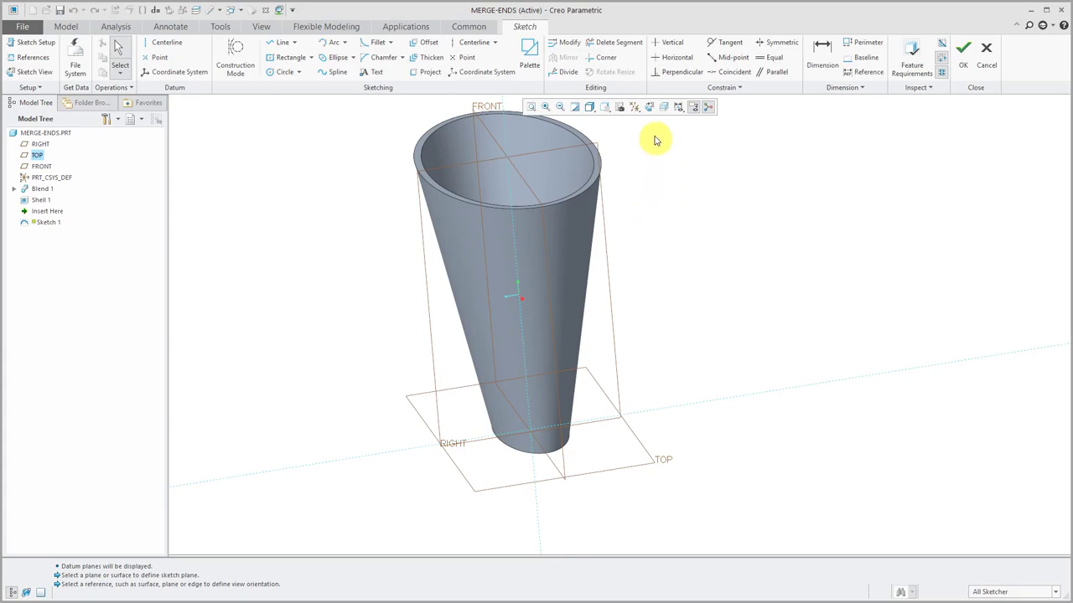
click(650, 109)
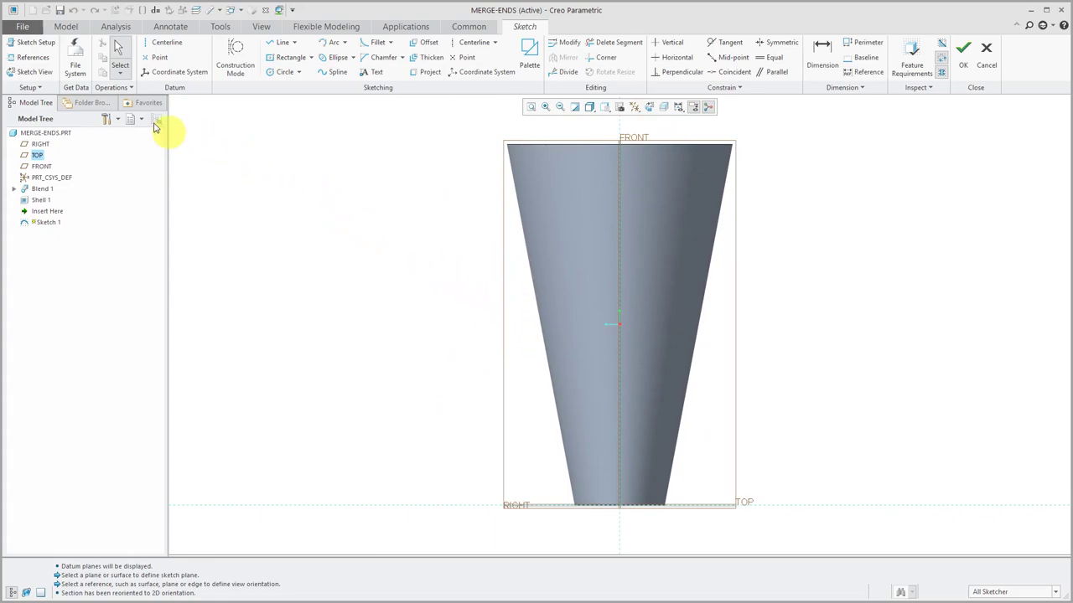
- Add a cross-section reference where the cup's outer blend surface intersects the sketching plane, and solve the references
click(34, 60)
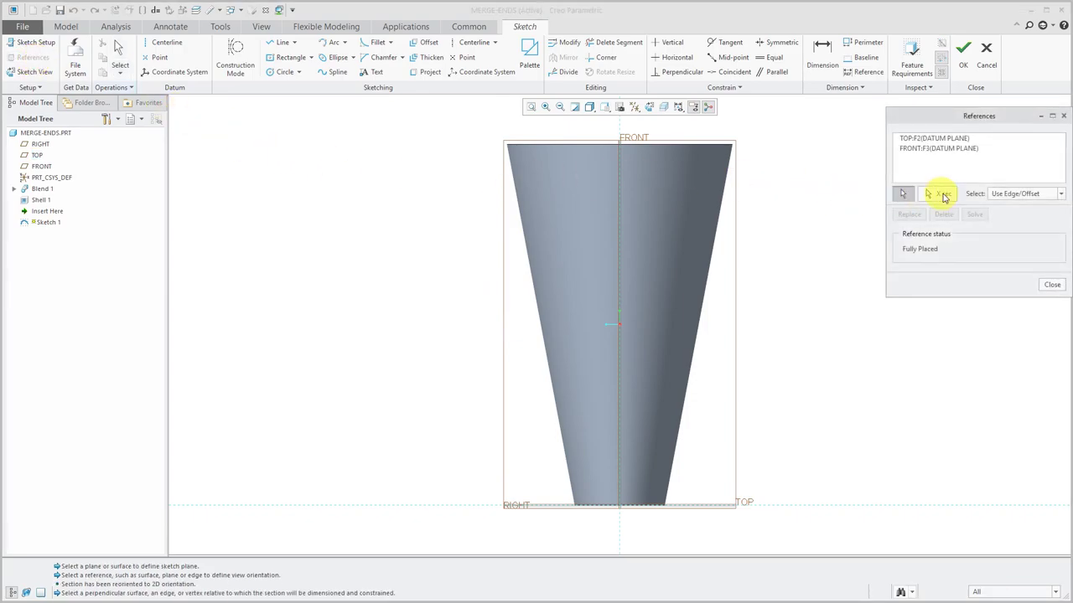
click(943, 198)
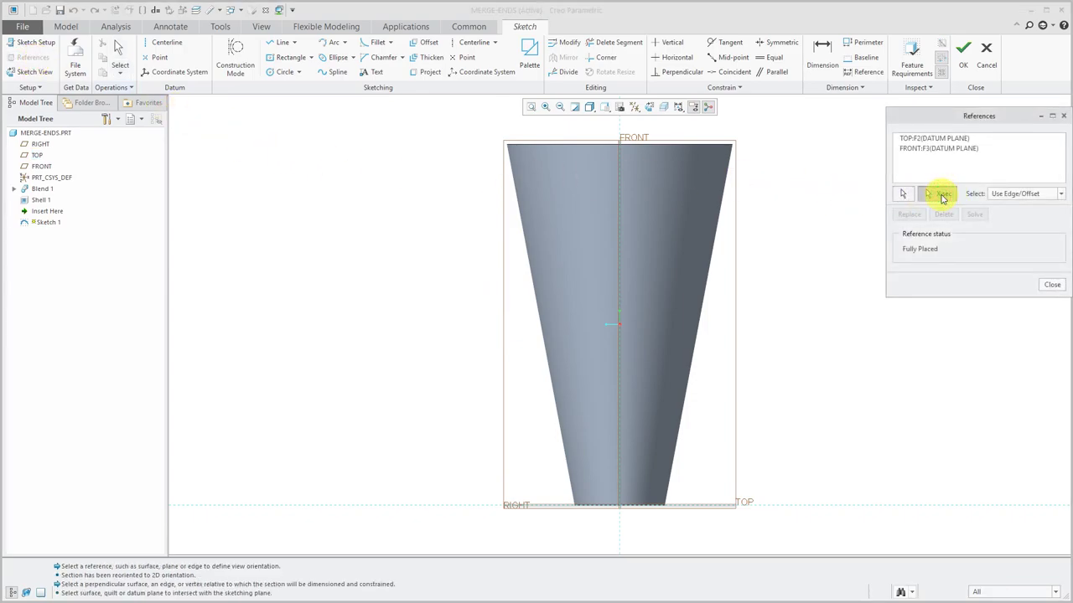
click(544, 241)
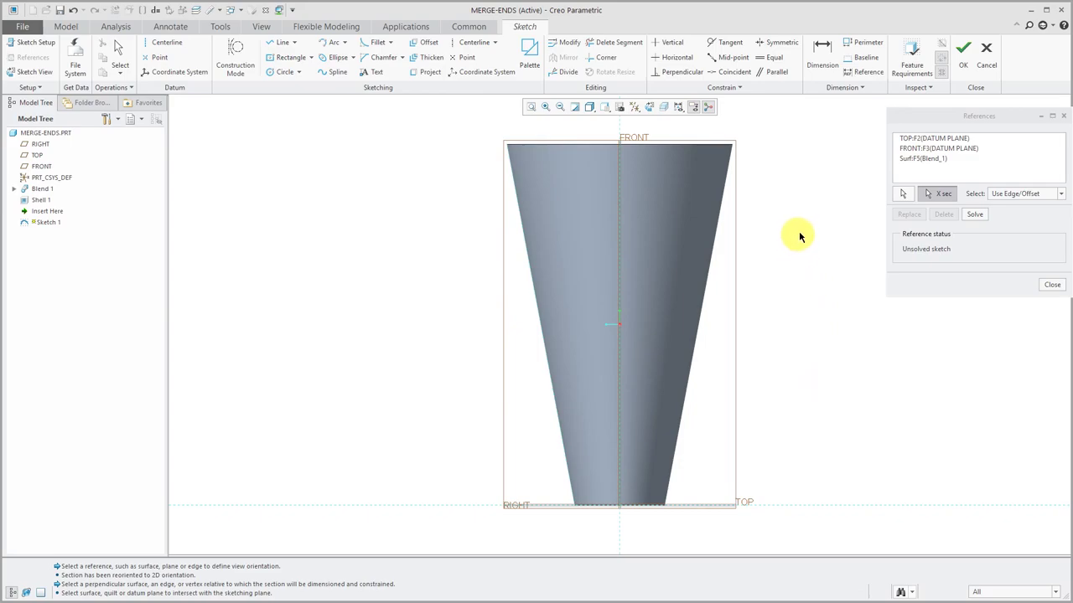
click(975, 218)
click(1052, 284)
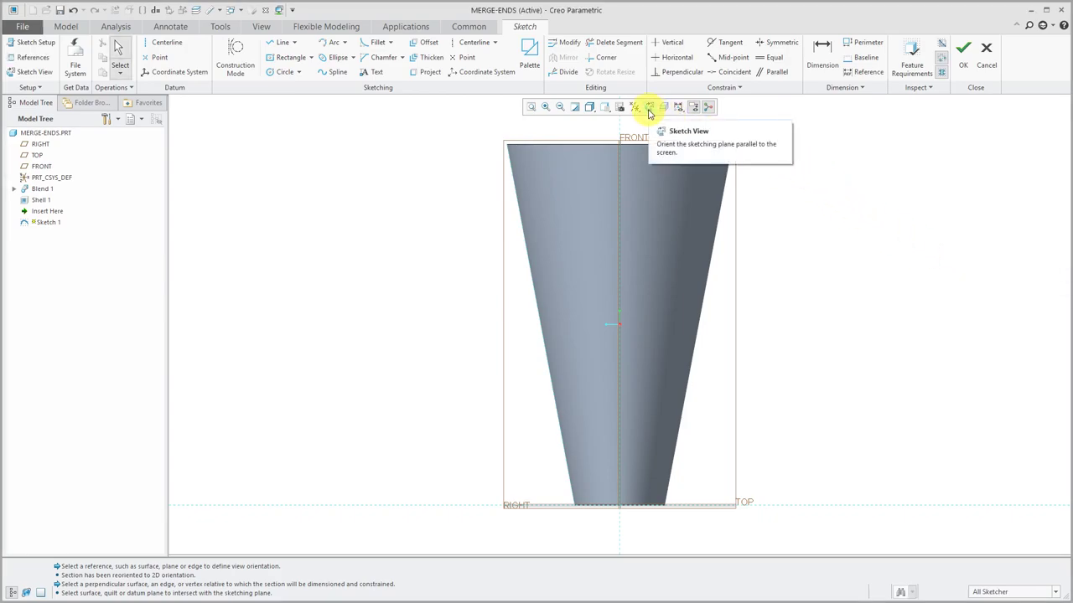
- Display the cup as wireframe and hide the datum planes
click(590, 108)
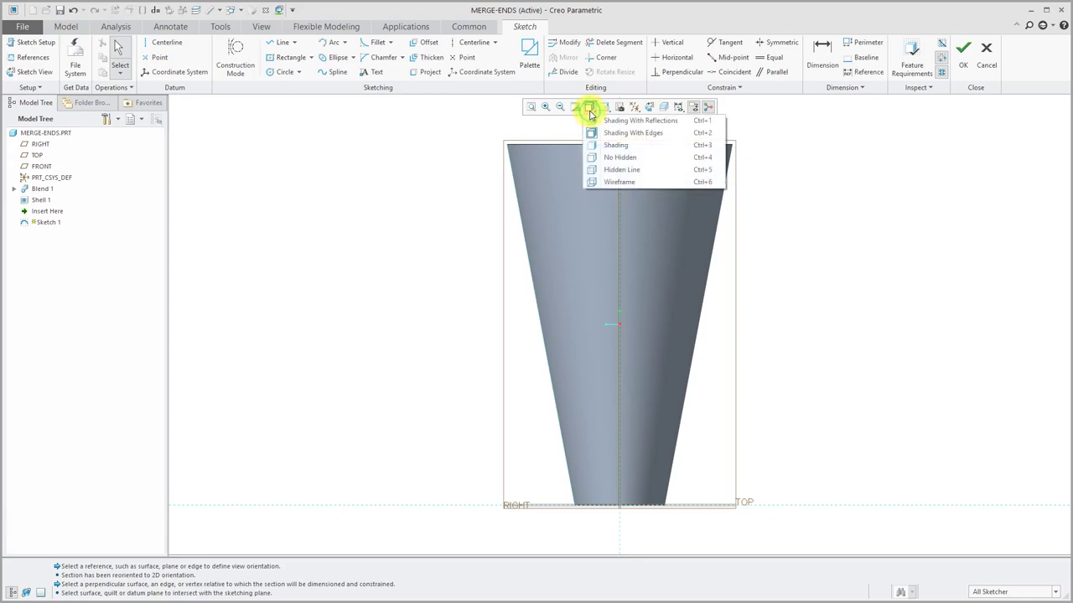
click(617, 181)
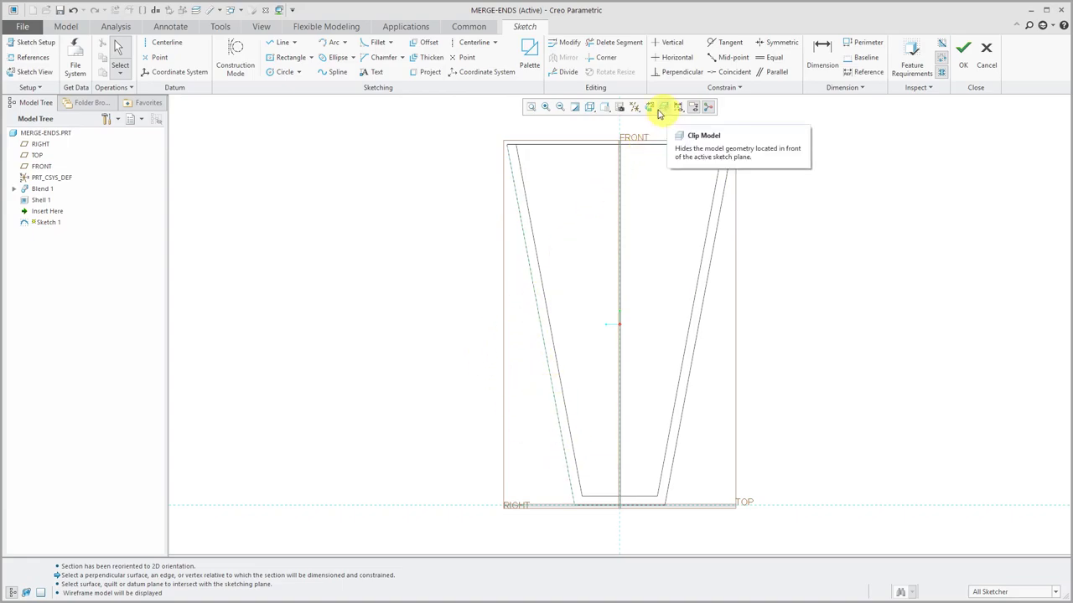
click(637, 109)
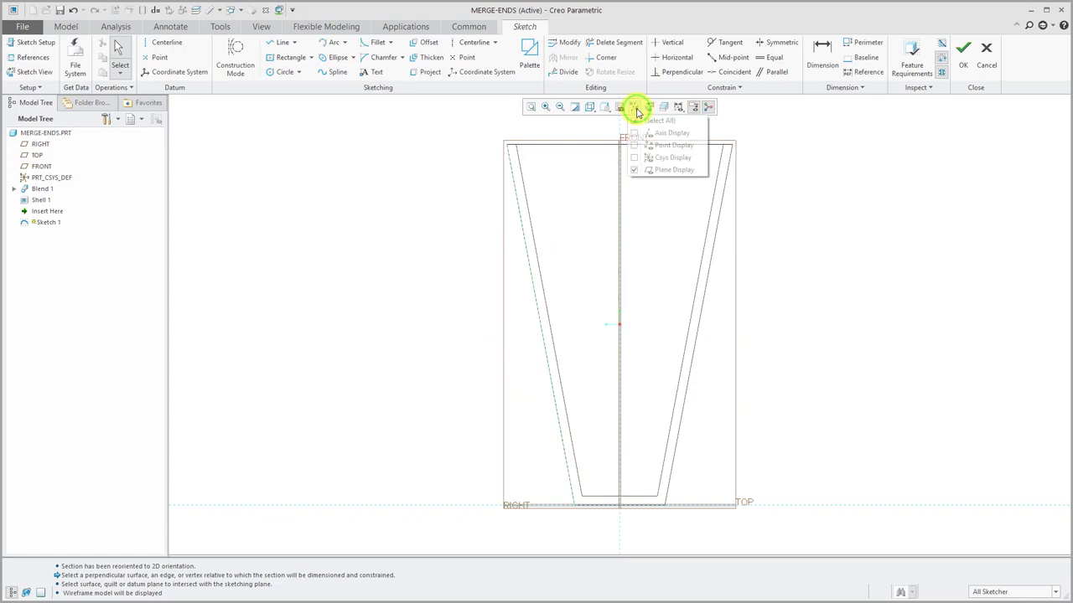
click(658, 169)
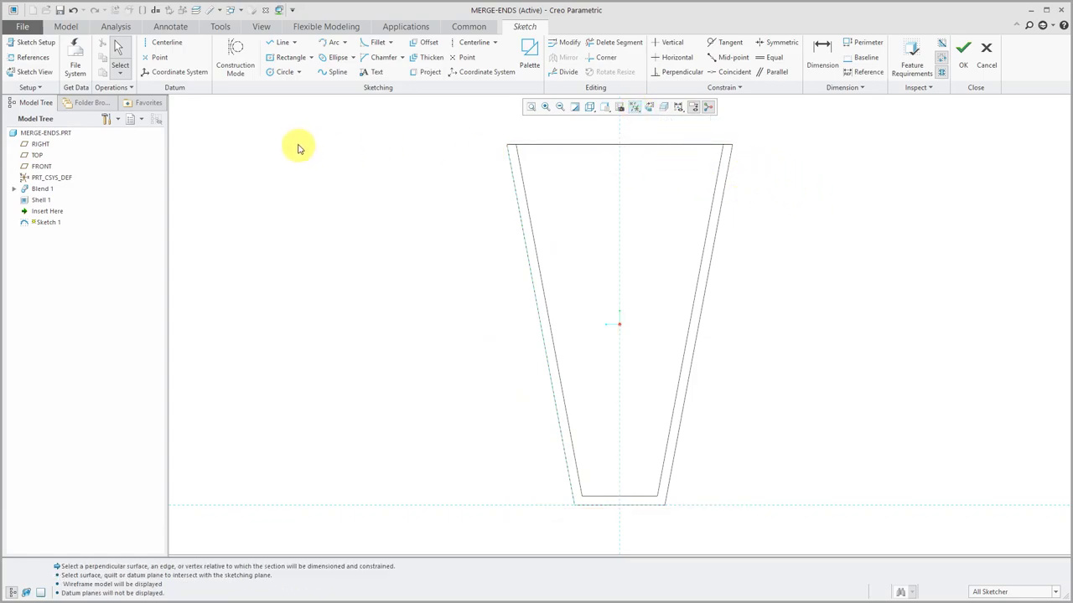
- Sketch an open three-line handle path starting and ending on the cup's outer side reference, about 9.5 wide at the top and 21.9 tall
click(283, 46)
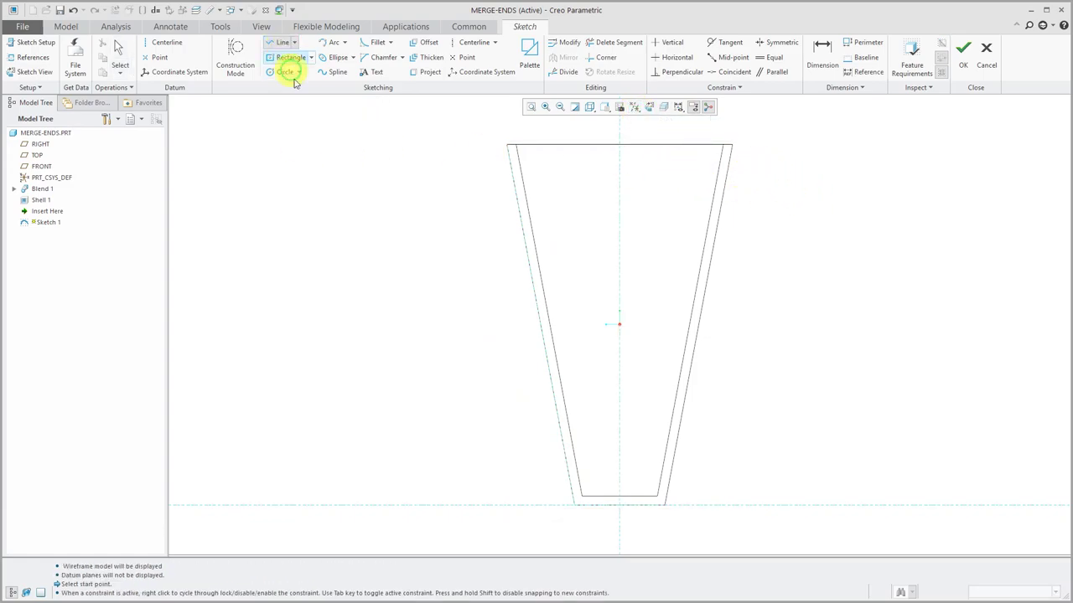
click(520, 219)
click(434, 218)
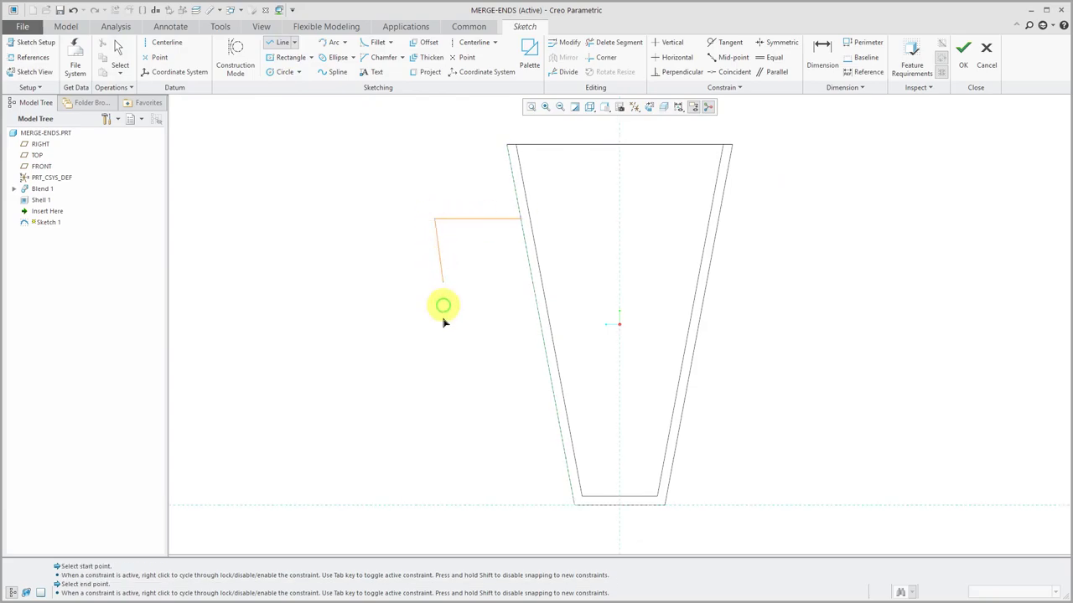
click(435, 416)
click(557, 416)
middle_click(311, 336)
middle_click(311, 335)
scroll(343, 339, down, 2)
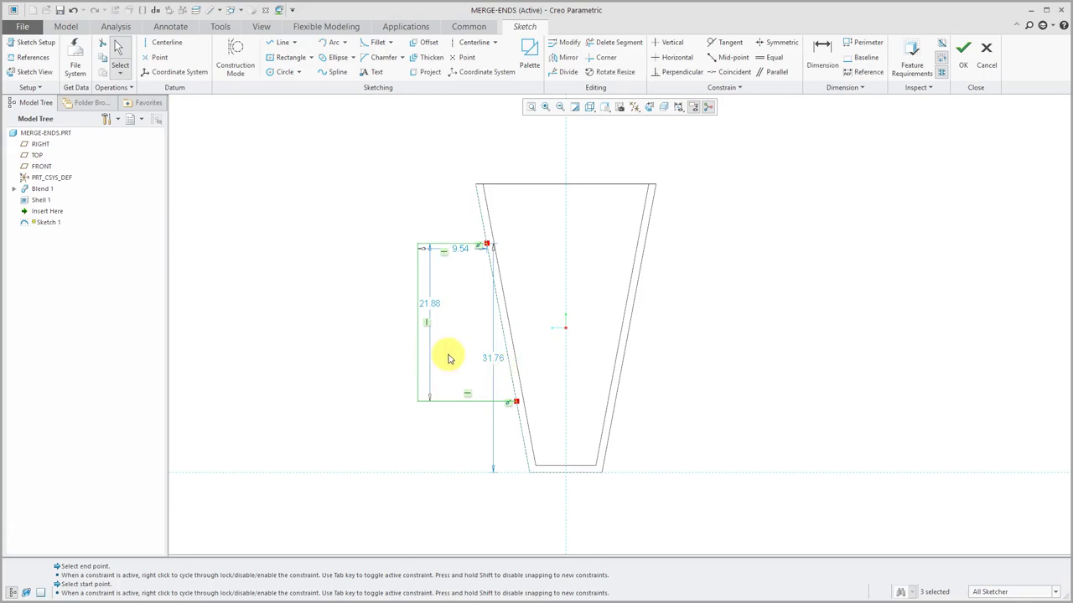
- Set the upper handle line's height above the cup base to 30 and the handle's vertical height to 20
double_click(503, 359)
text(30)
key(Return)
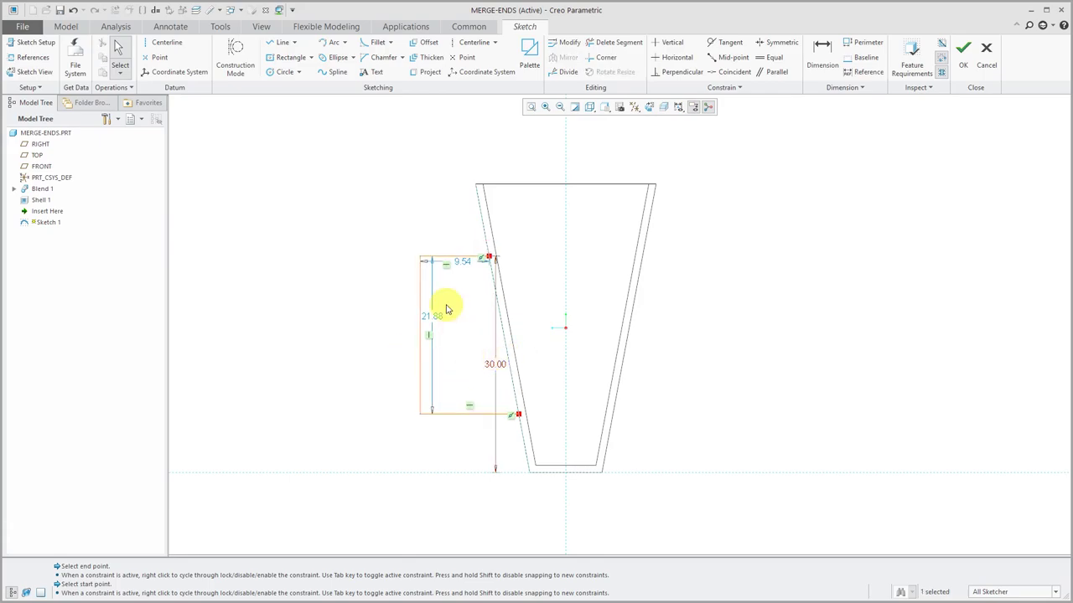
double_click(437, 316)
text(20)
key(Return)
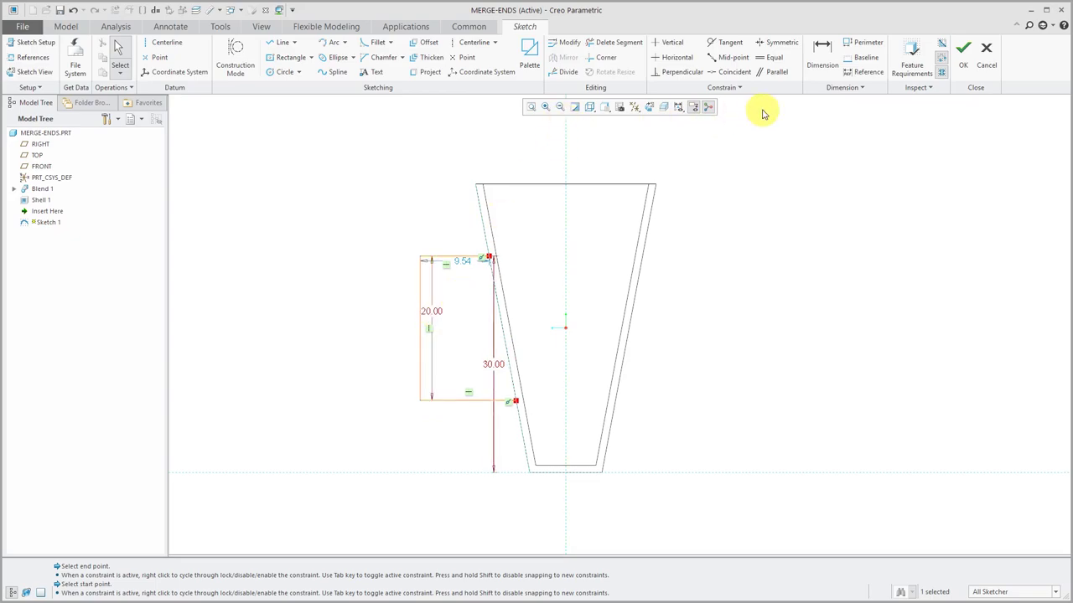
- Dimension the handle's vertical line from the cup's vertical centre reference and set the distance to 20
right_click(745, 261)
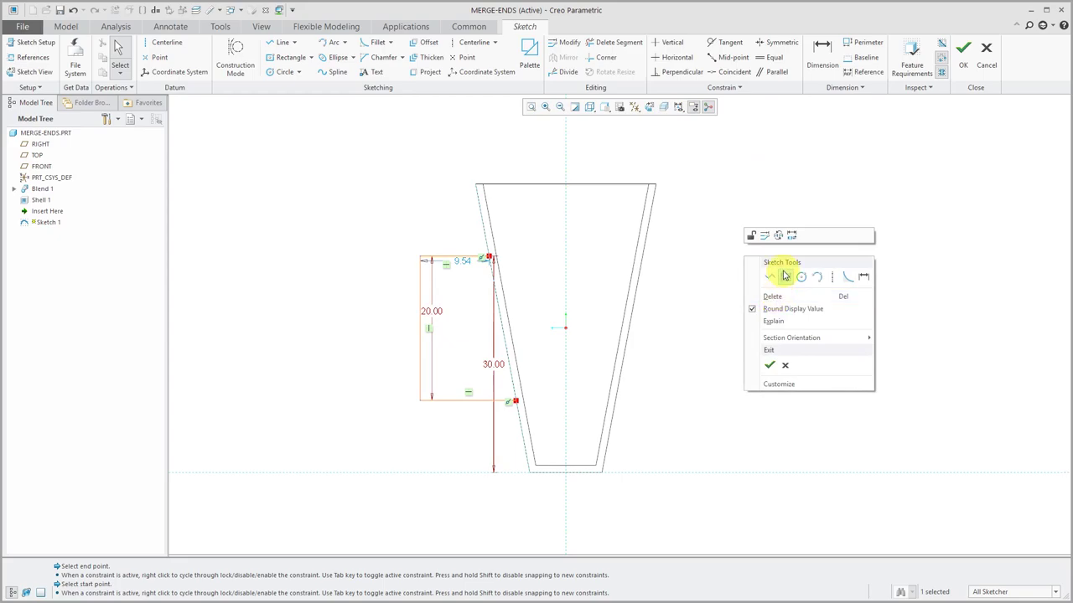
click(863, 277)
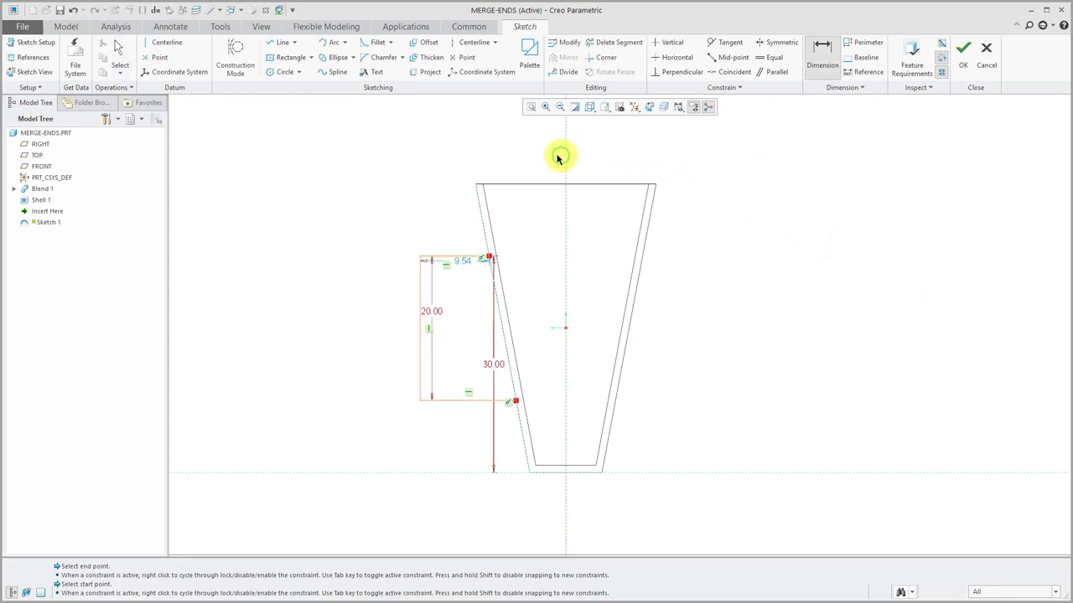
click(419, 289)
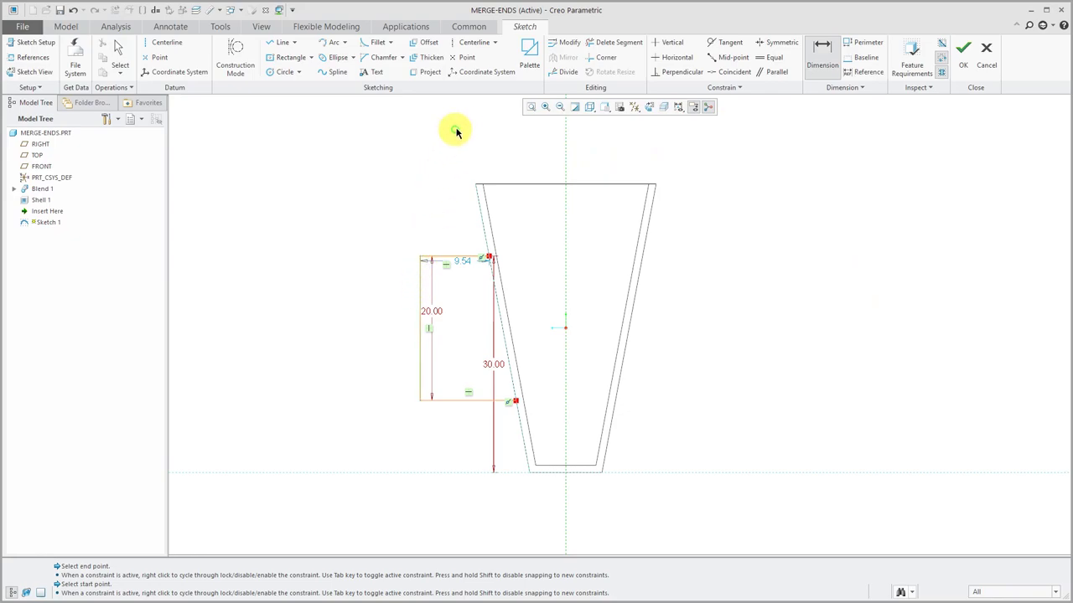
middle_click(491, 156)
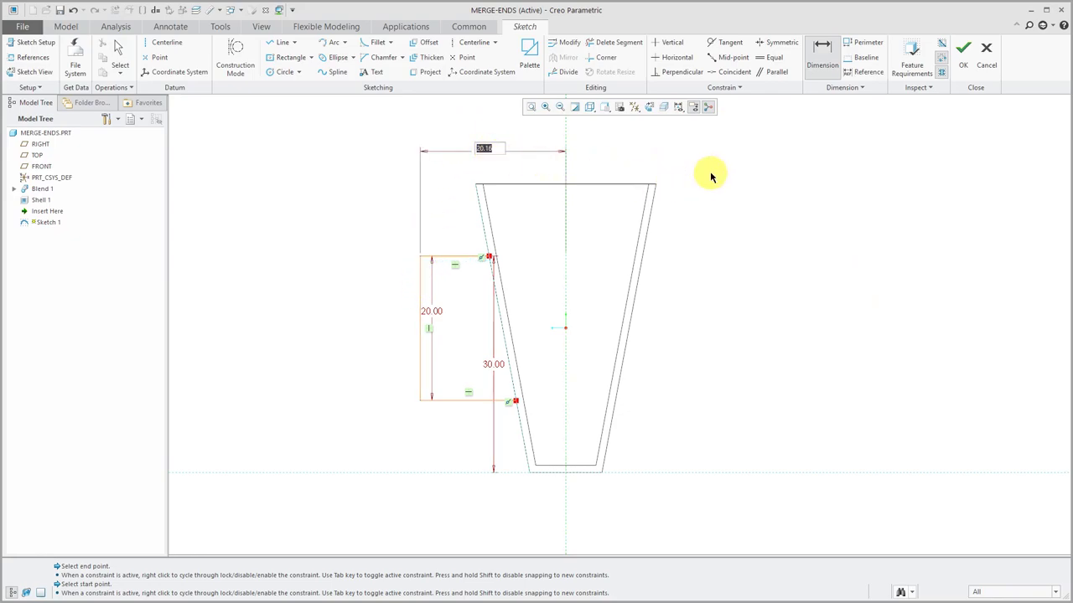
text(20)
key(Return)
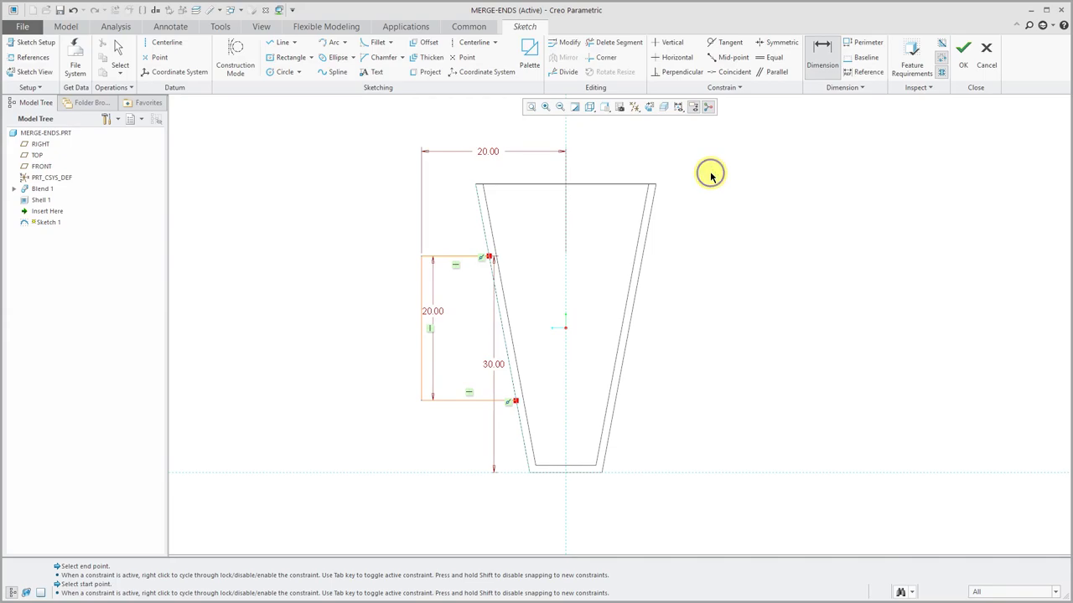
- Finish the handle path sketch and show the cup in the default orientation as Shading With Edges
right_click(711, 176)
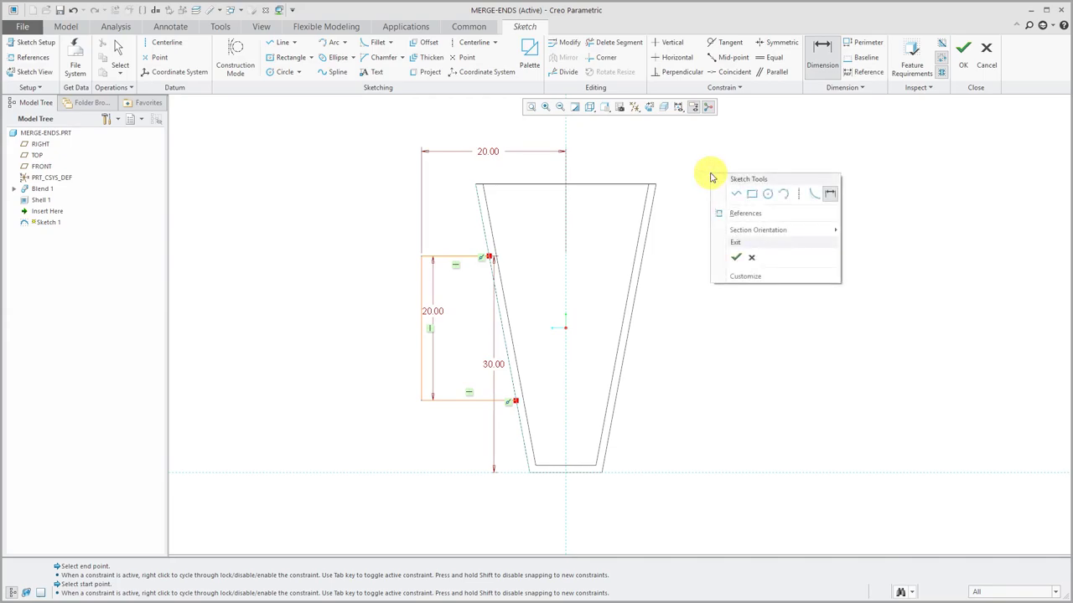
click(736, 257)
key(ctrl+d)
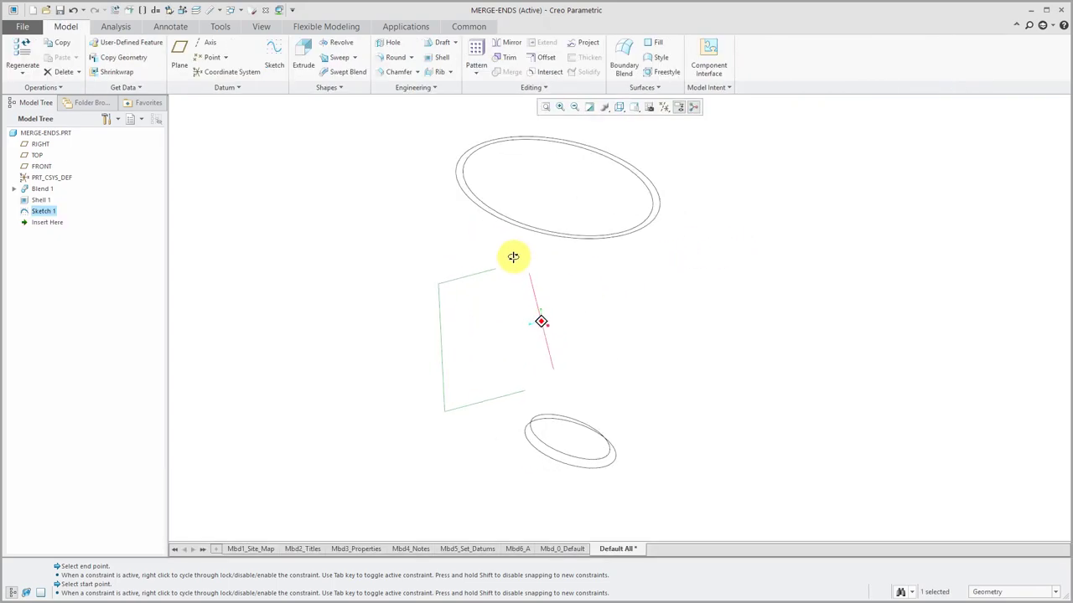
click(619, 107)
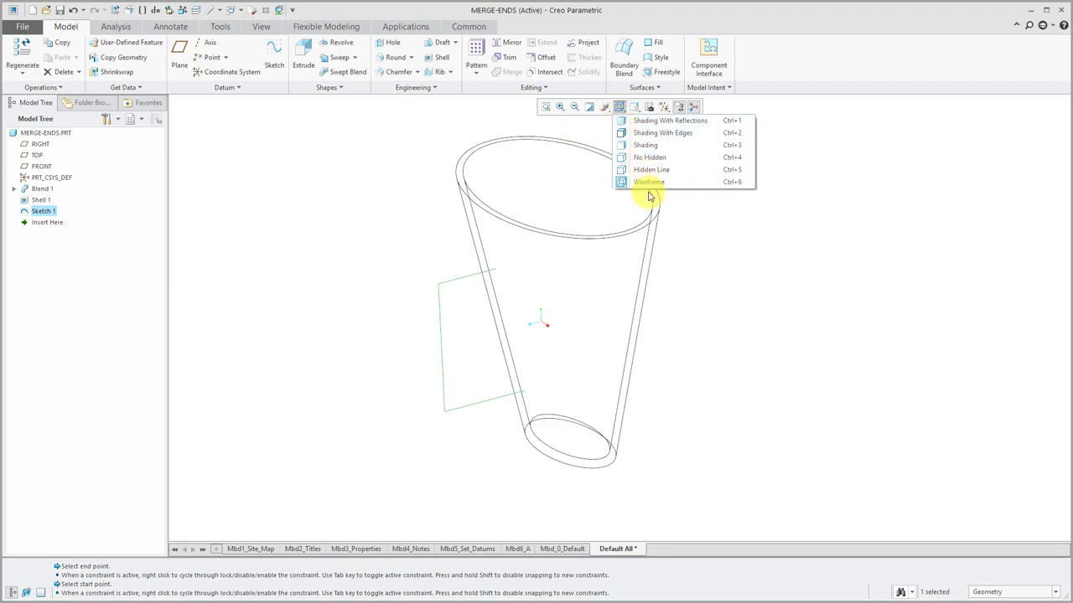
click(629, 133)
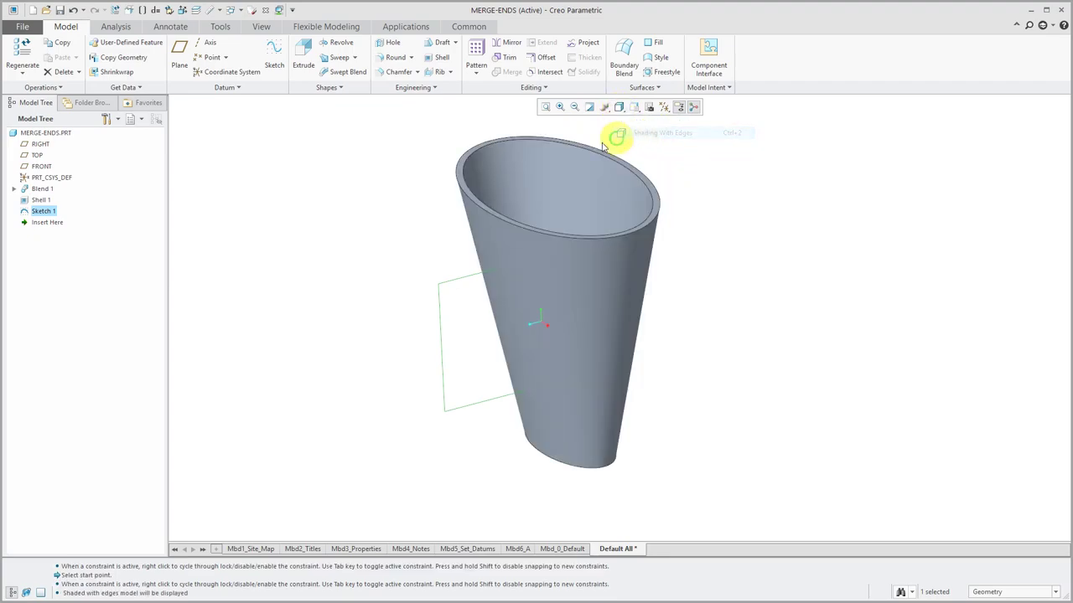
- Start a sweep along the handle sketch and, in its section sketch, centre an 8-Sided Octagon from the palette on the trajectory's start point
click(340, 57)
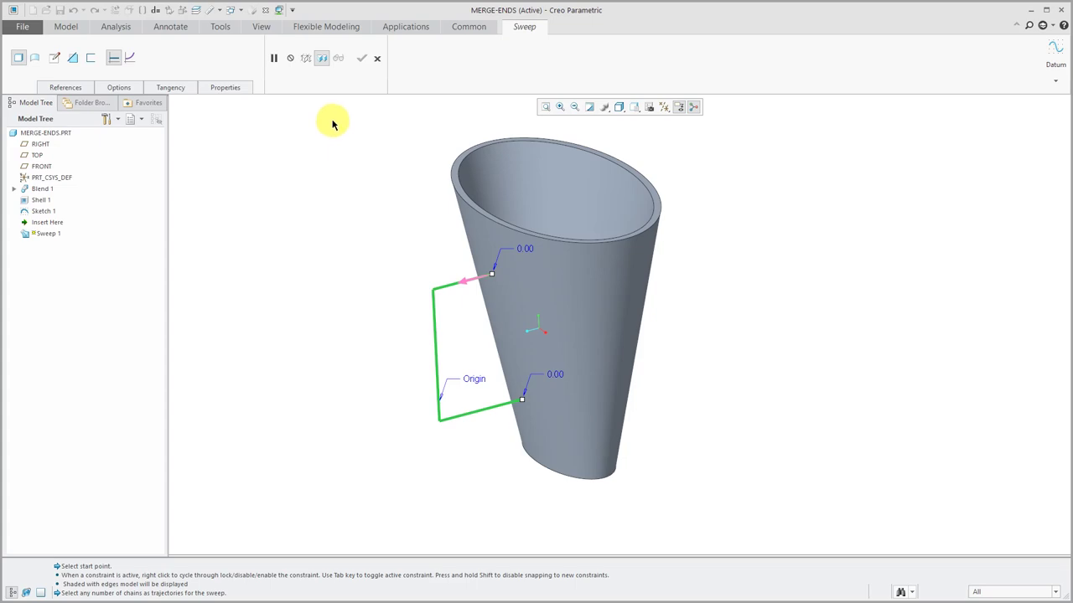
click(56, 57)
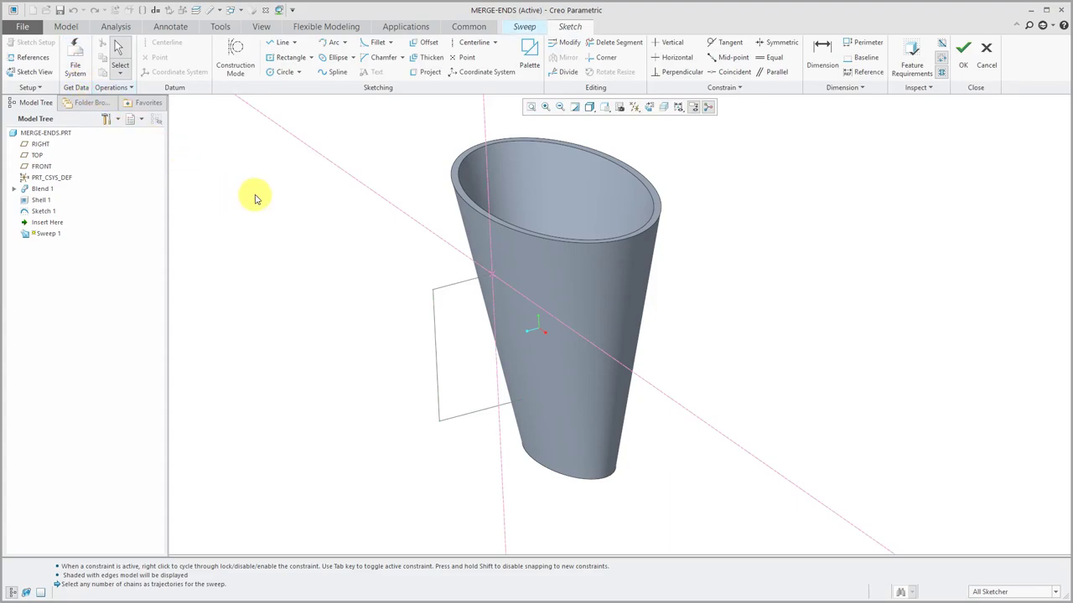
click(528, 52)
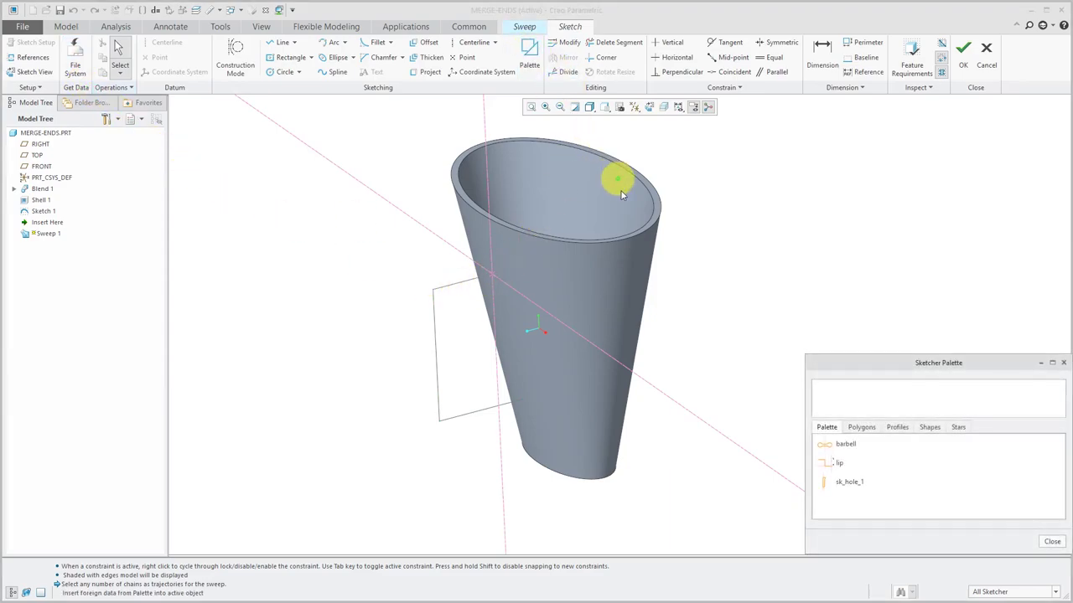
click(874, 430)
scroll(922, 475, down, 1)
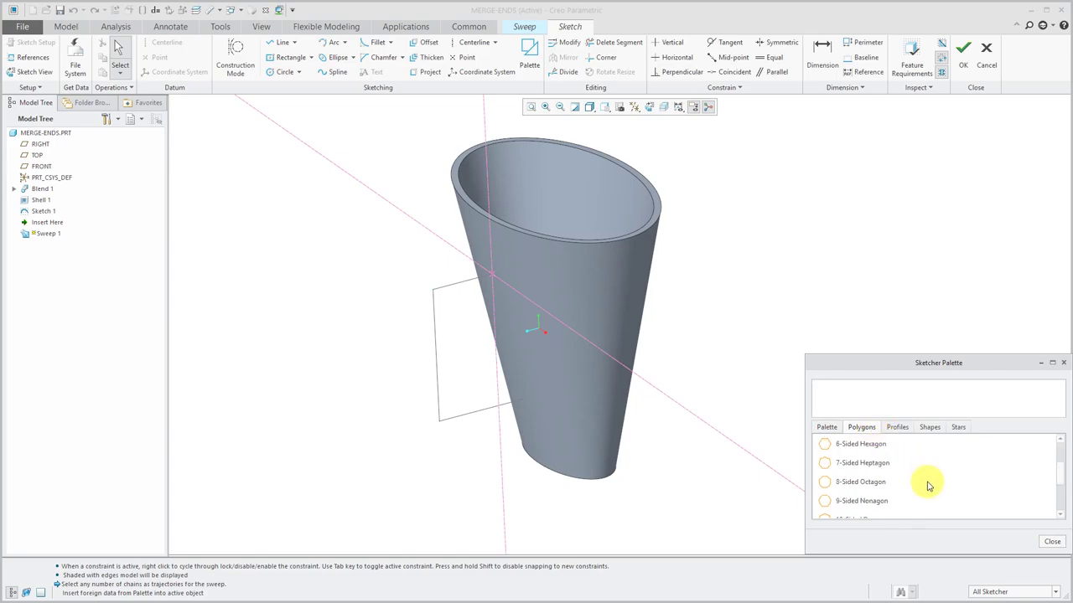
double_click(867, 482)
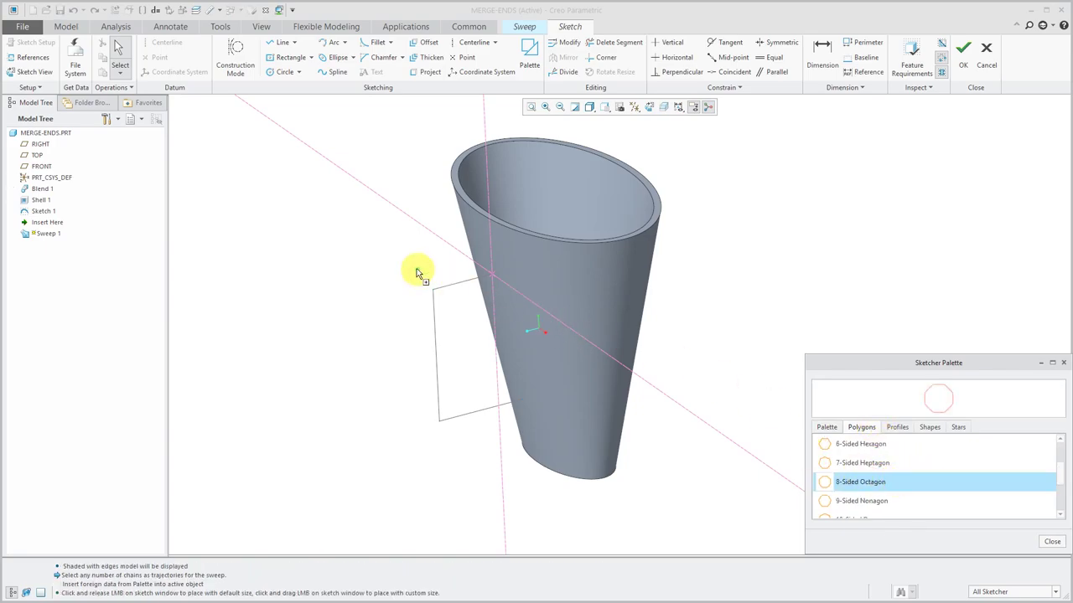
click(650, 110)
drag(375, 259, 426, 299)
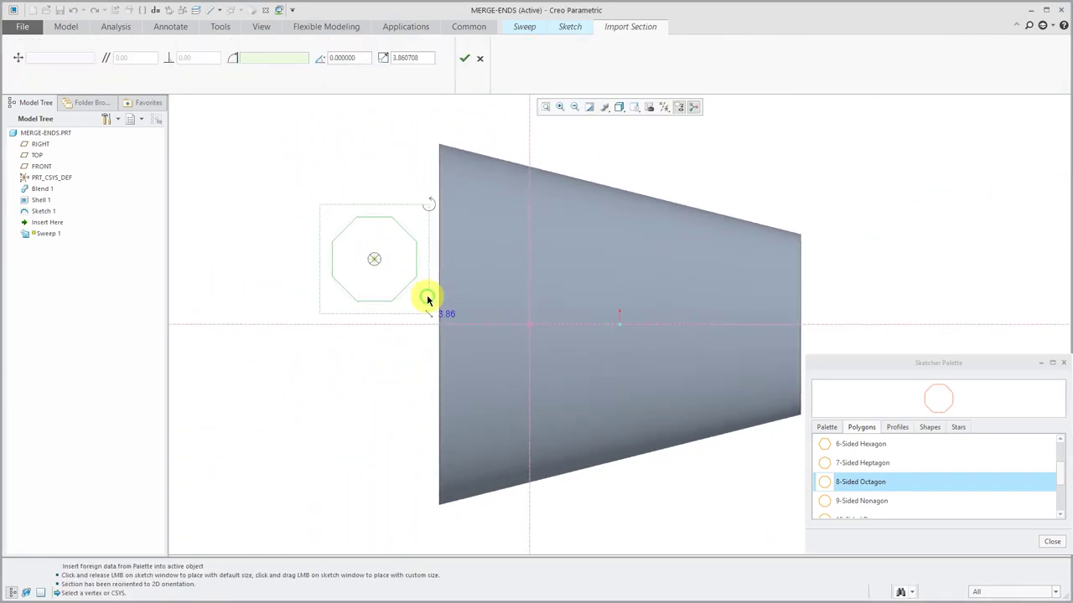
drag(371, 259, 529, 325)
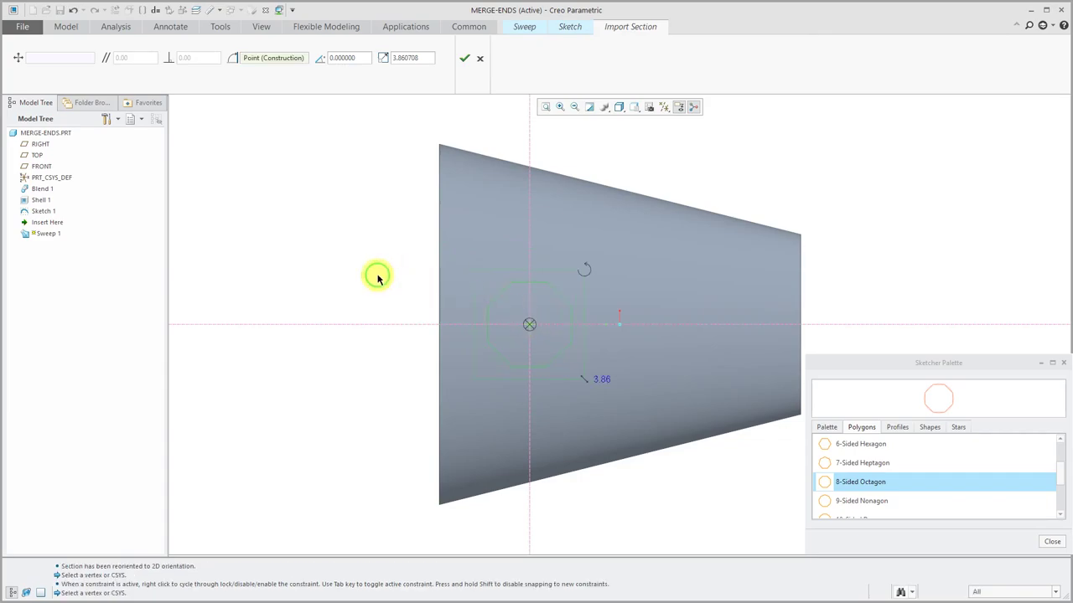
click(1053, 541)
- Set the octagon's scale factor to 1.5
double_click(607, 376)
text(1.5)
key(Return)
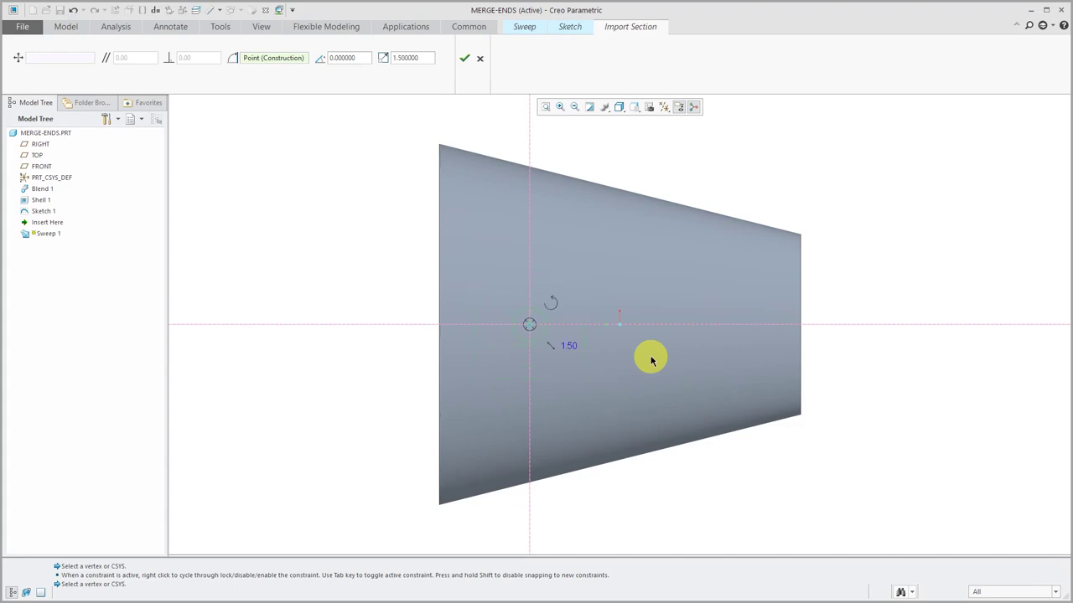
- Set the octagon's scale factor to 2
double_click(569, 348)
text(2)
key(Return)
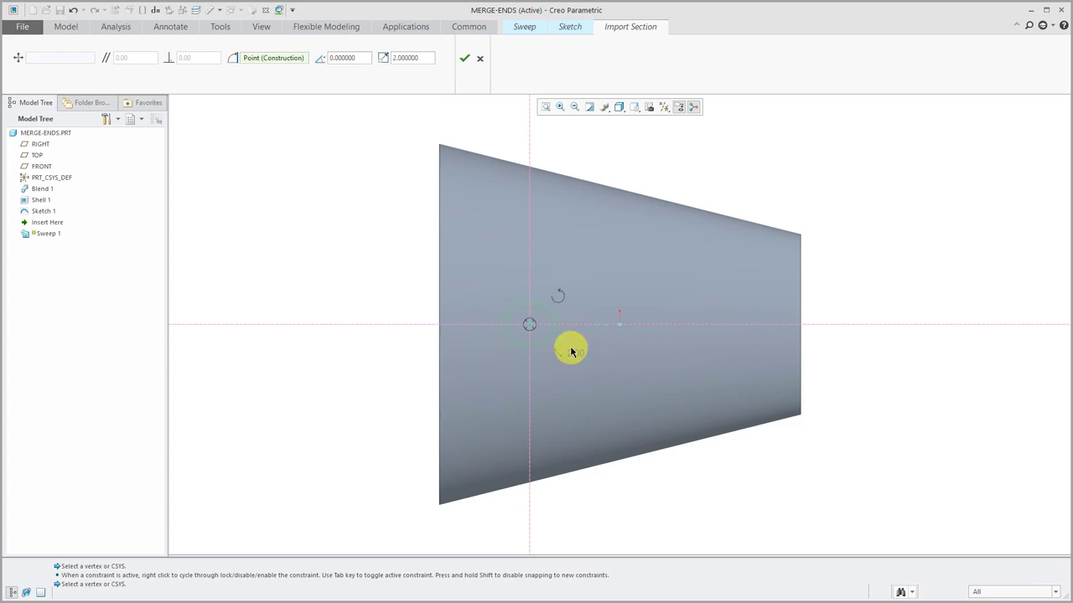
right_click(709, 183)
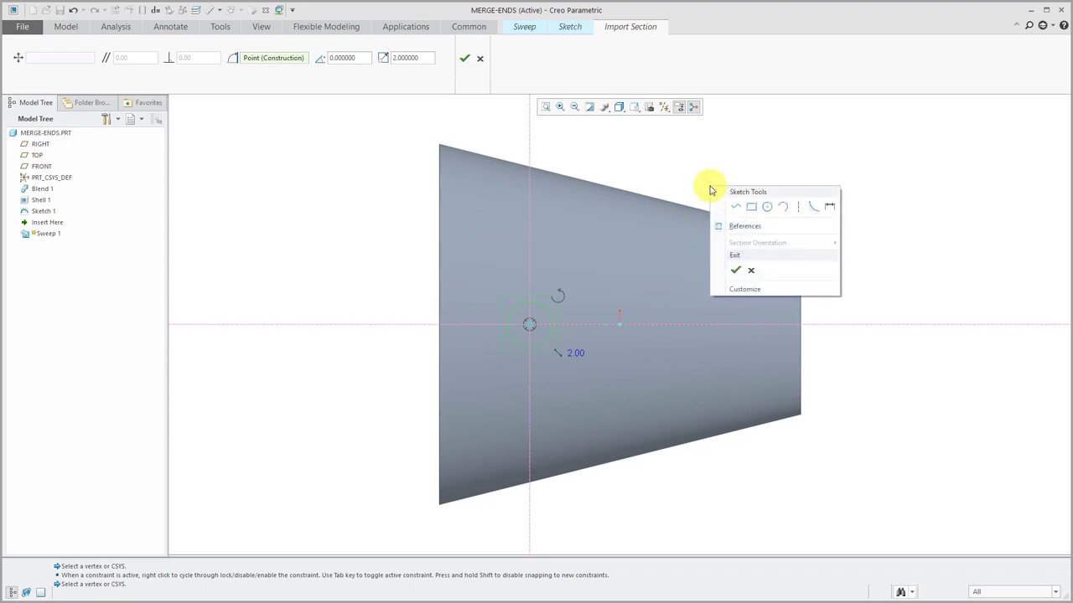
click(736, 272)
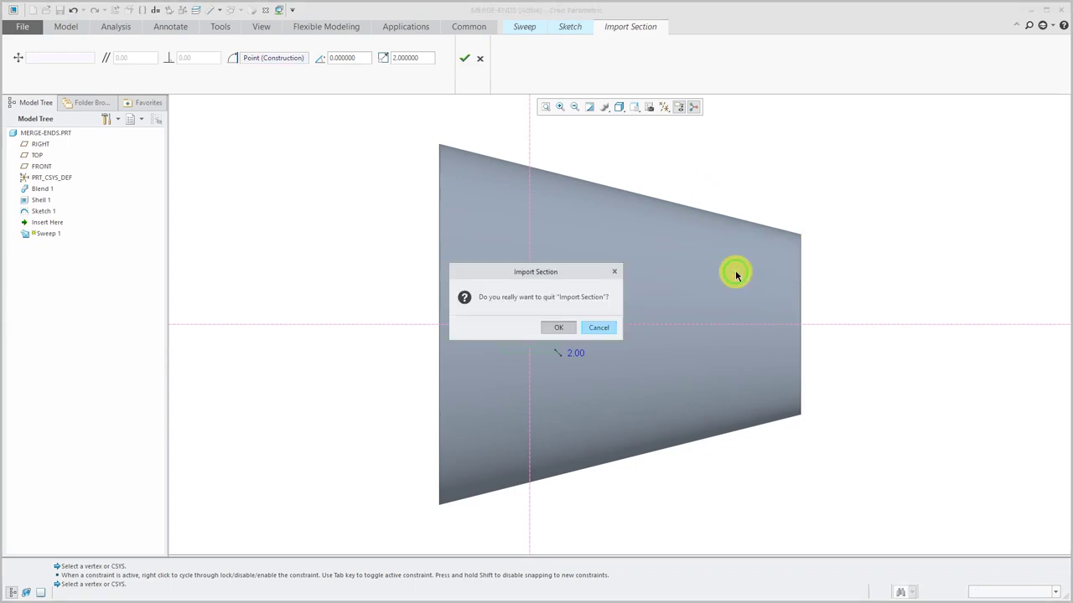
click(600, 327)
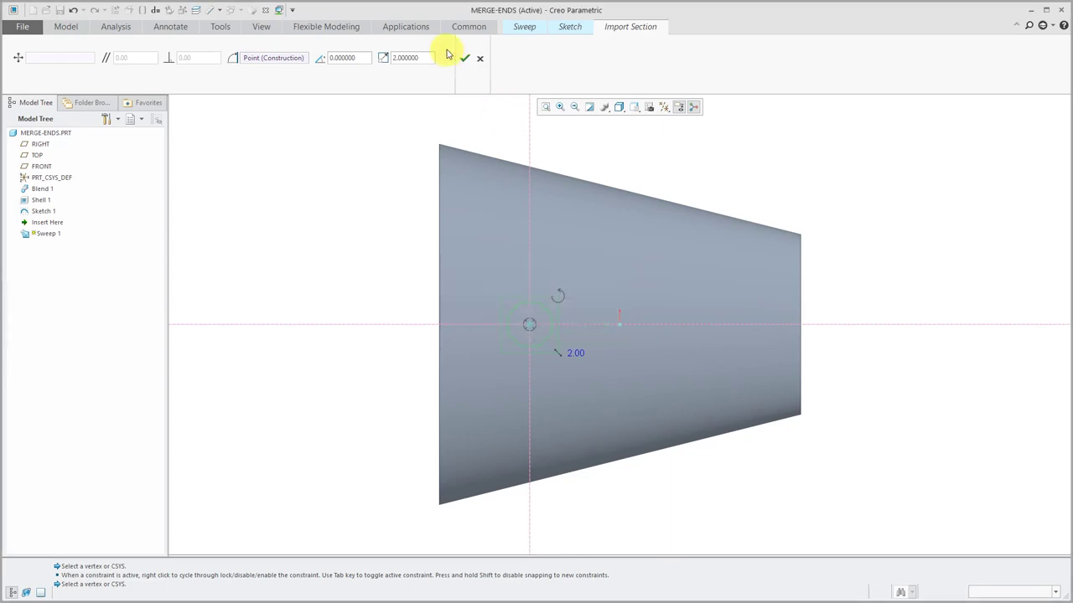
- Accept the imported octagon, complete the sweep section, and examine where the previewed handle's ends meet the cup
click(471, 59)
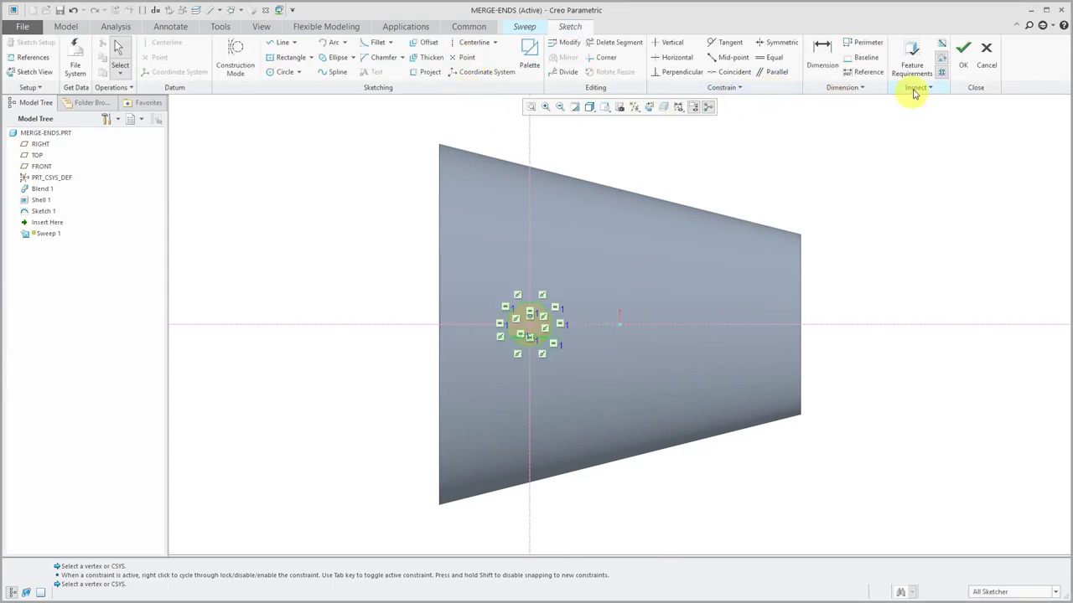
click(962, 59)
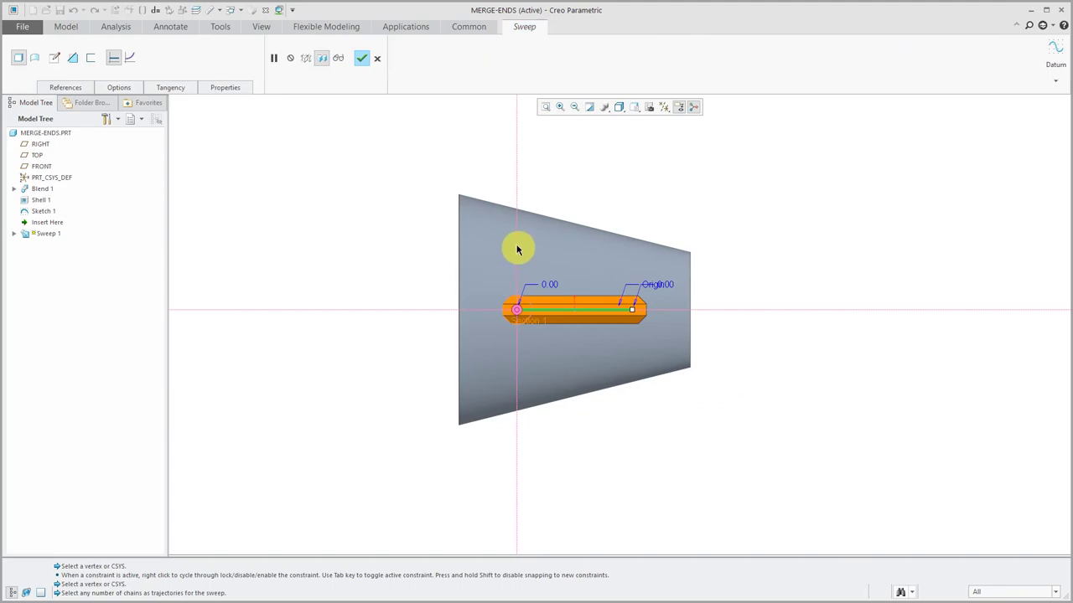
middle_drag(450, 276, 443, 328)
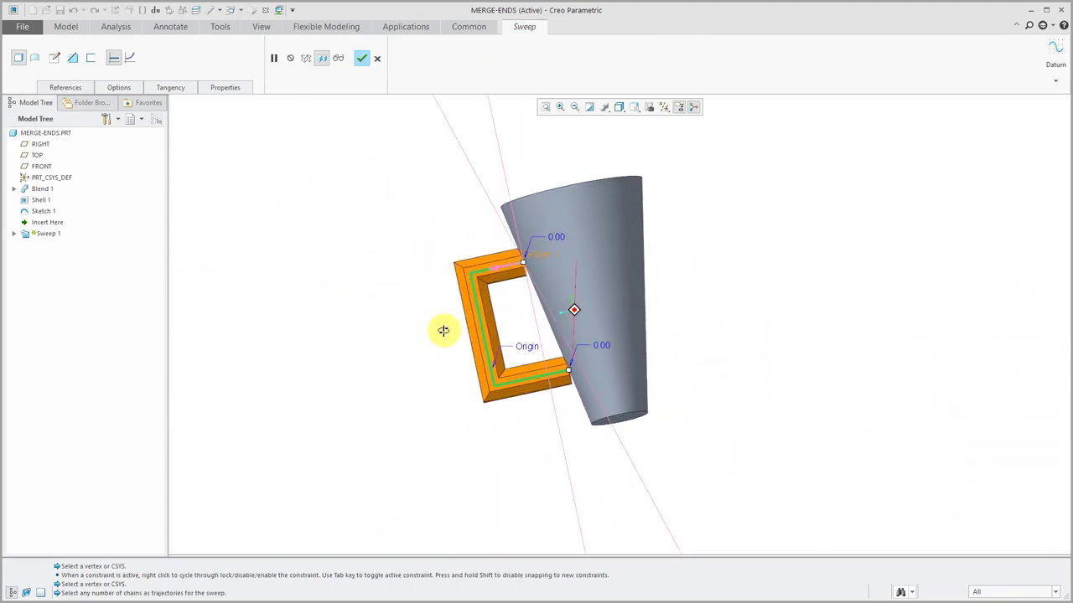
scroll(537, 268, up, 4)
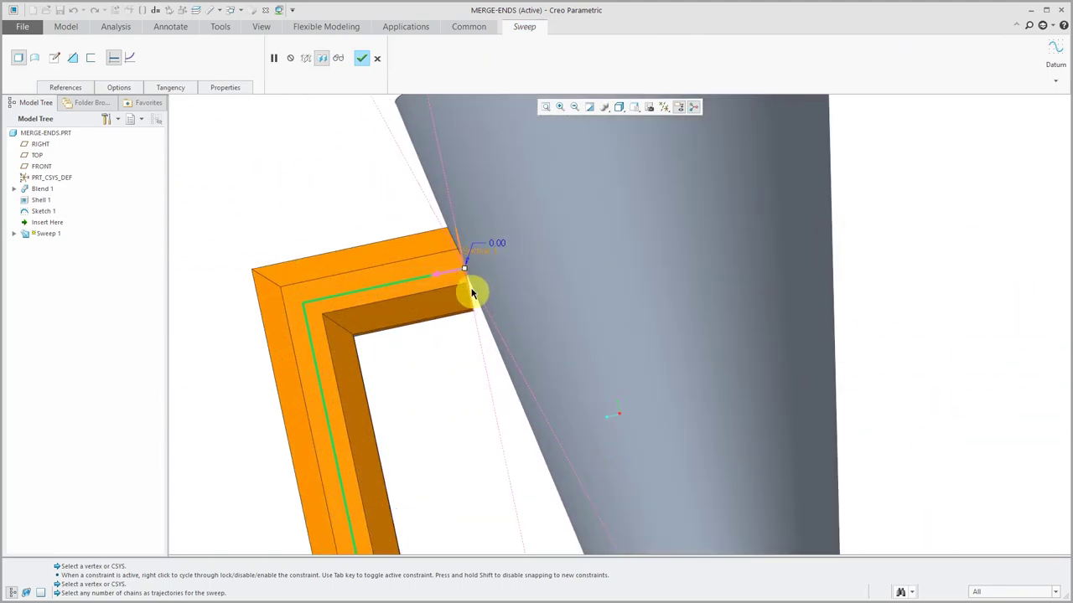
scroll(473, 243, down, 2)
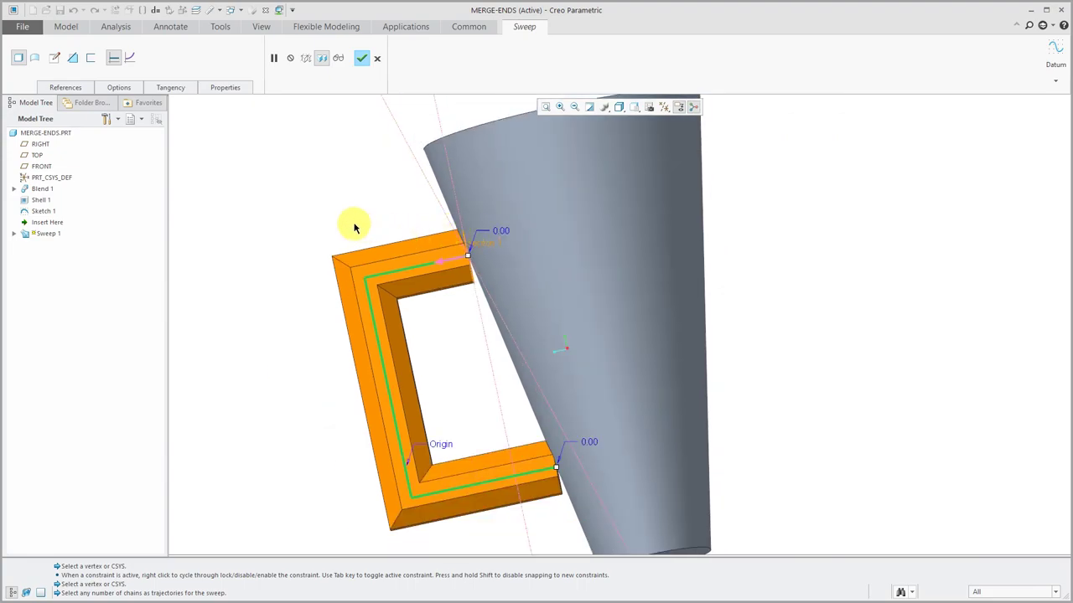
- Enable the Merge ends option for the handle sweep so both ends extend to the cup's tapered wall
click(120, 88)
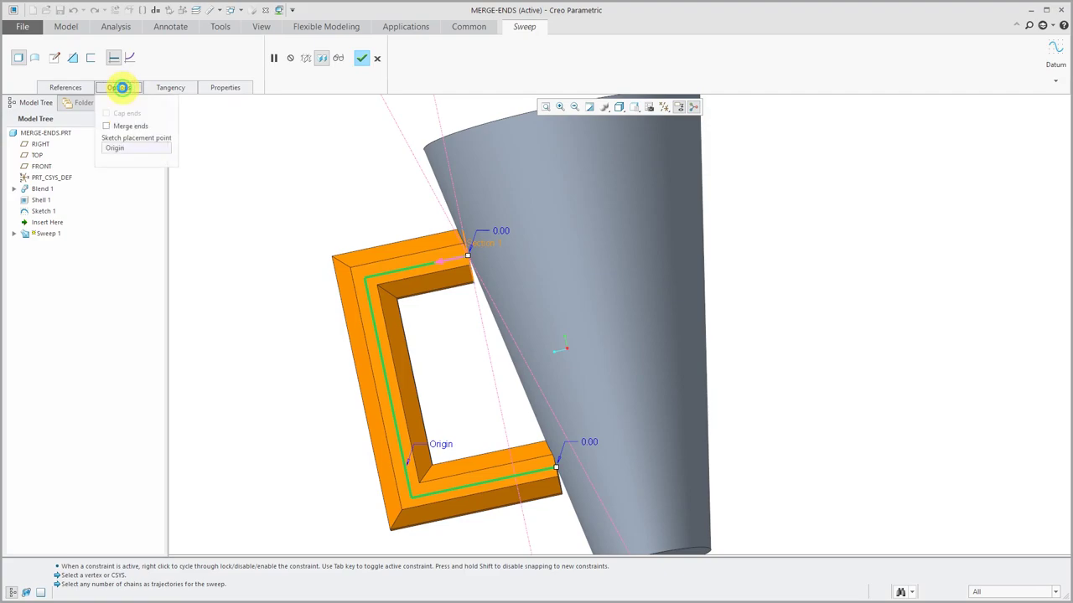
click(117, 126)
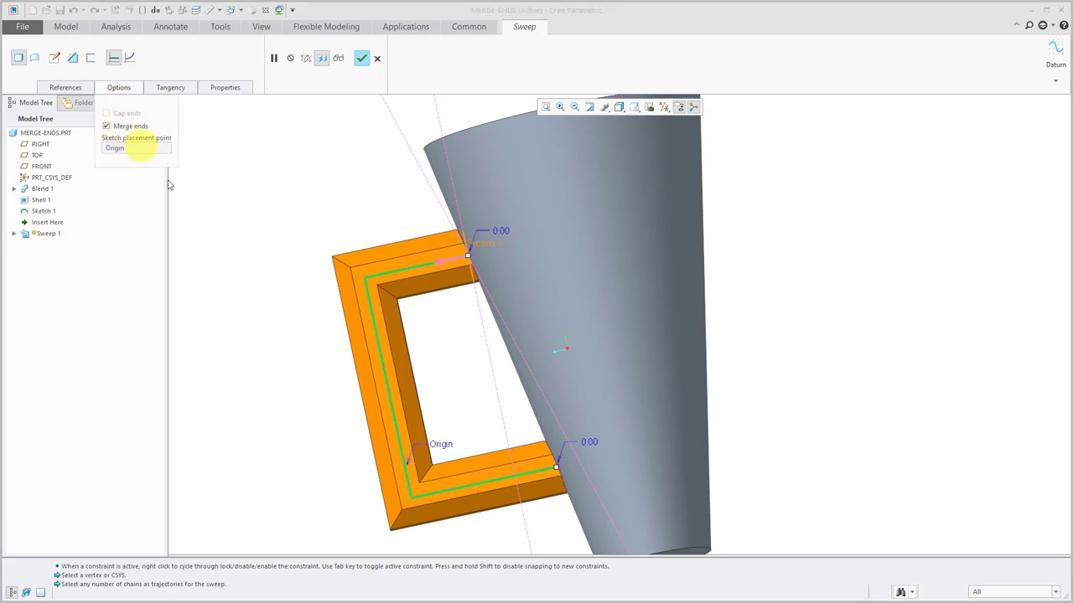
scroll(556, 455, down, 2)
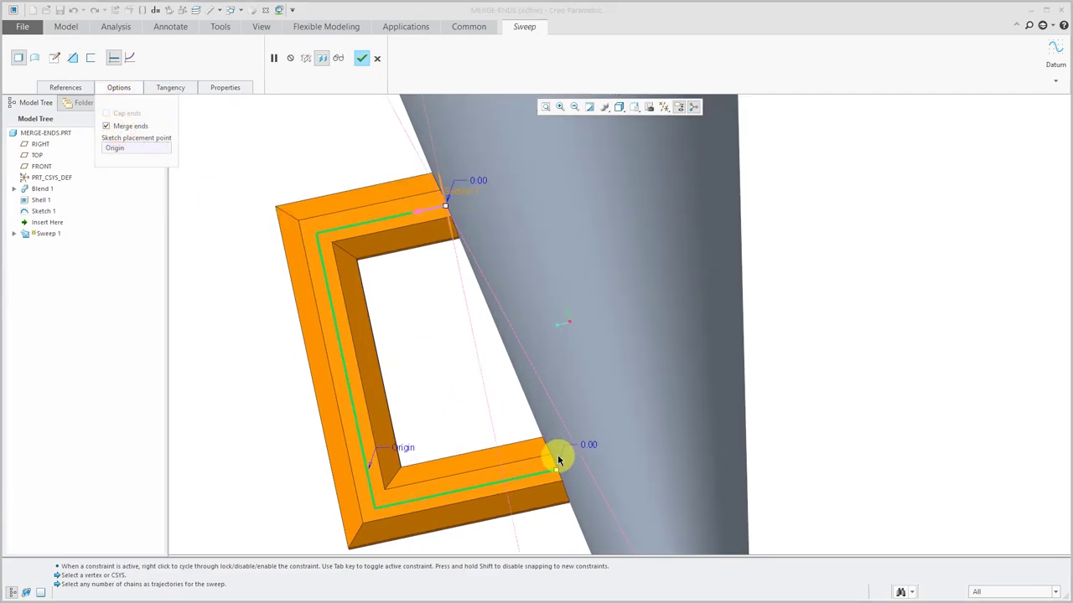
- Toggle Merge ends off and on repeatedly to compare how the handle's ends meet the cup, leaving it enabled
click(127, 127)
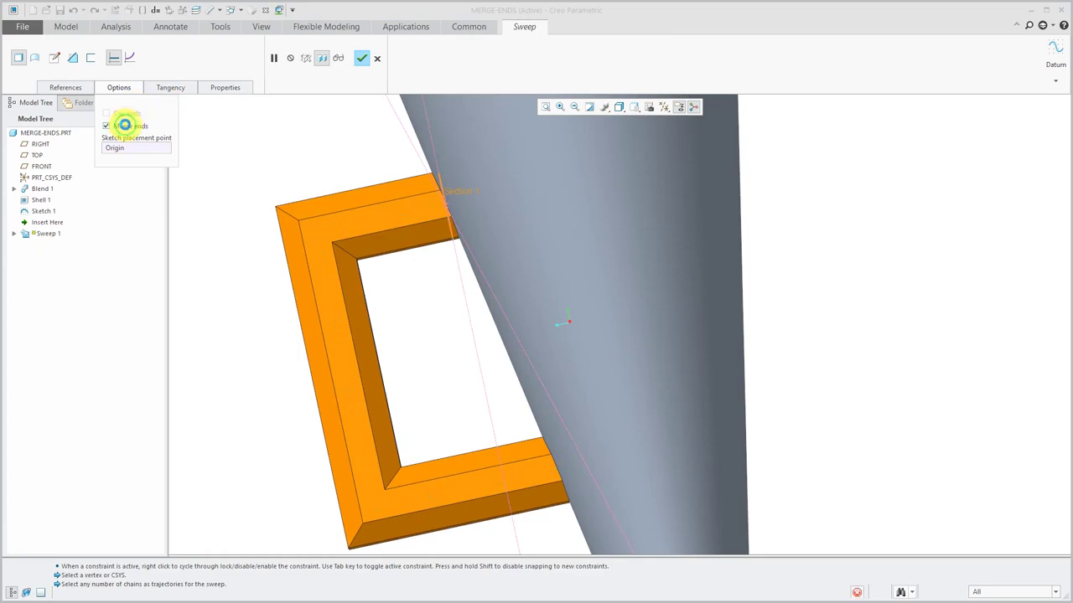
click(127, 126)
click(127, 126)
click(127, 127)
click(127, 127)
click(127, 127)
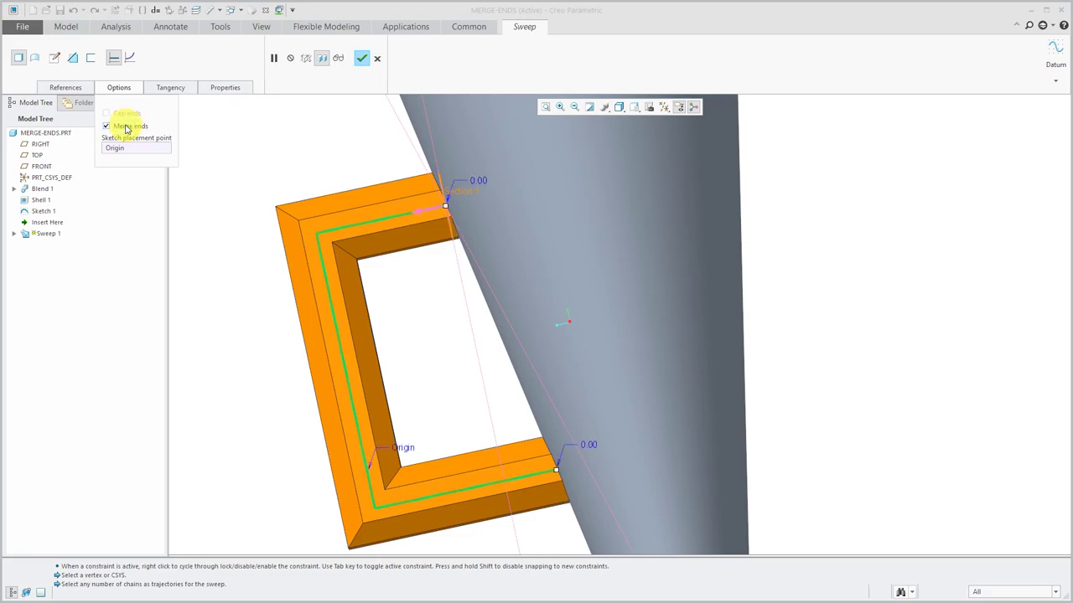
- Complete the handle sweep with merged ends and inspect its junctions with the cup from the side
click(361, 58)
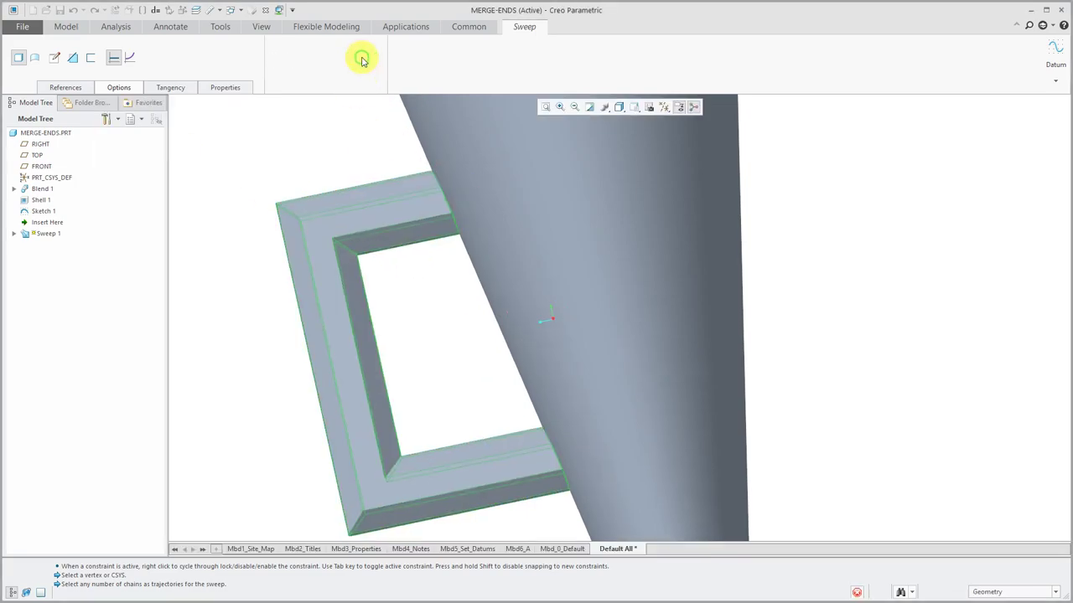
click(362, 227)
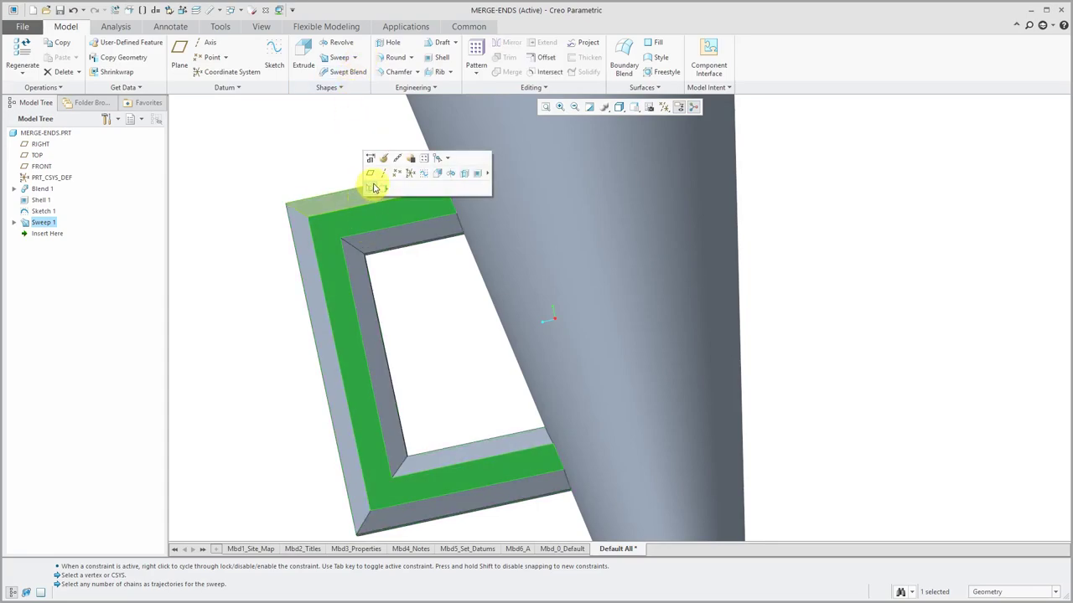
mouse_move(374, 188)
middle_down()
mouse_move(383, 187)
mouse_move(406, 267)
middle_up()
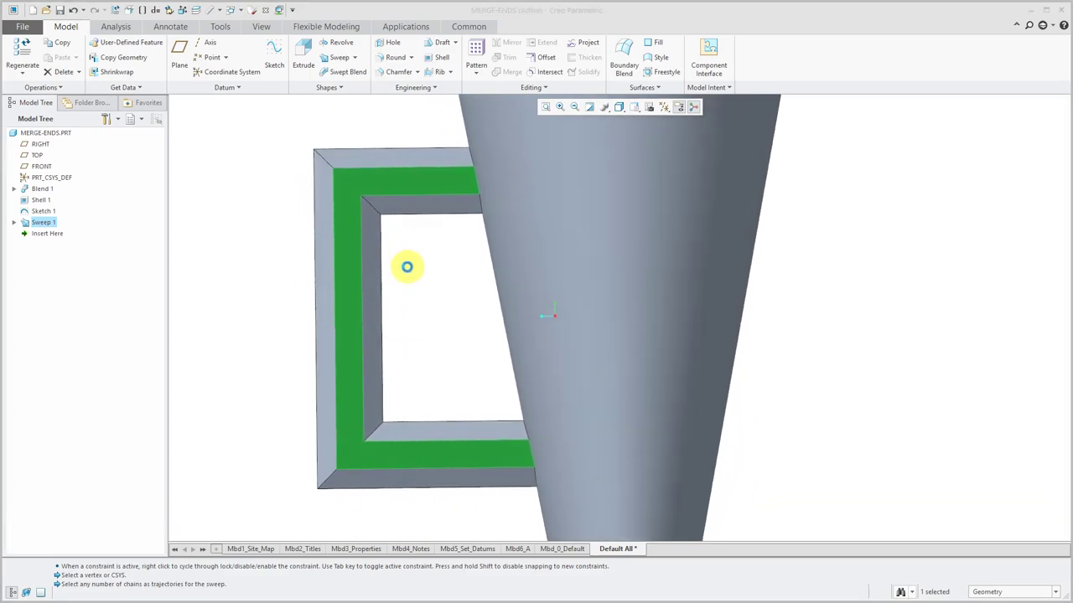
click(270, 222)
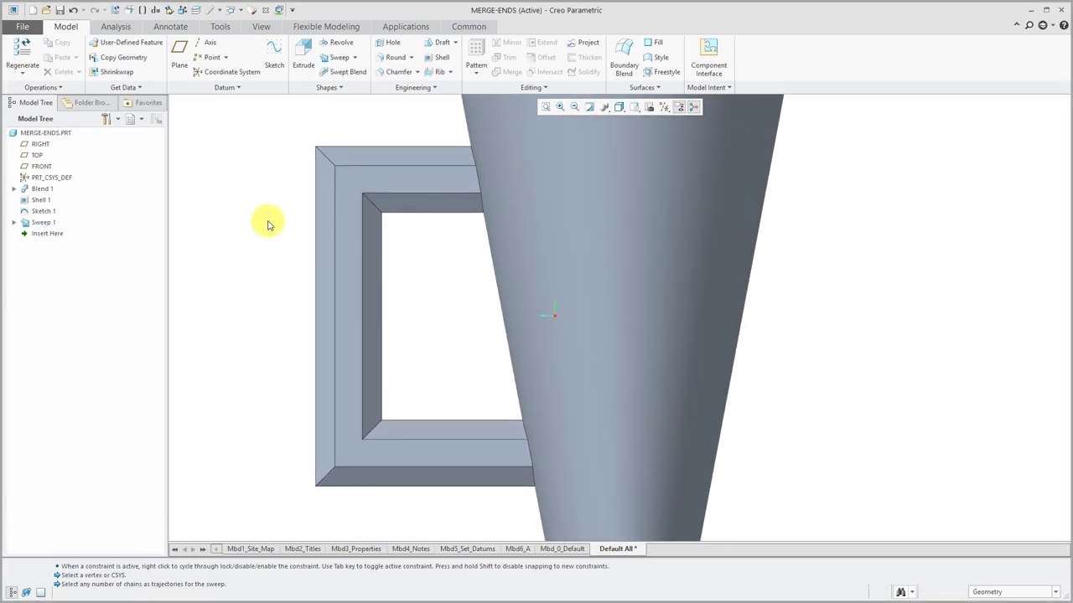